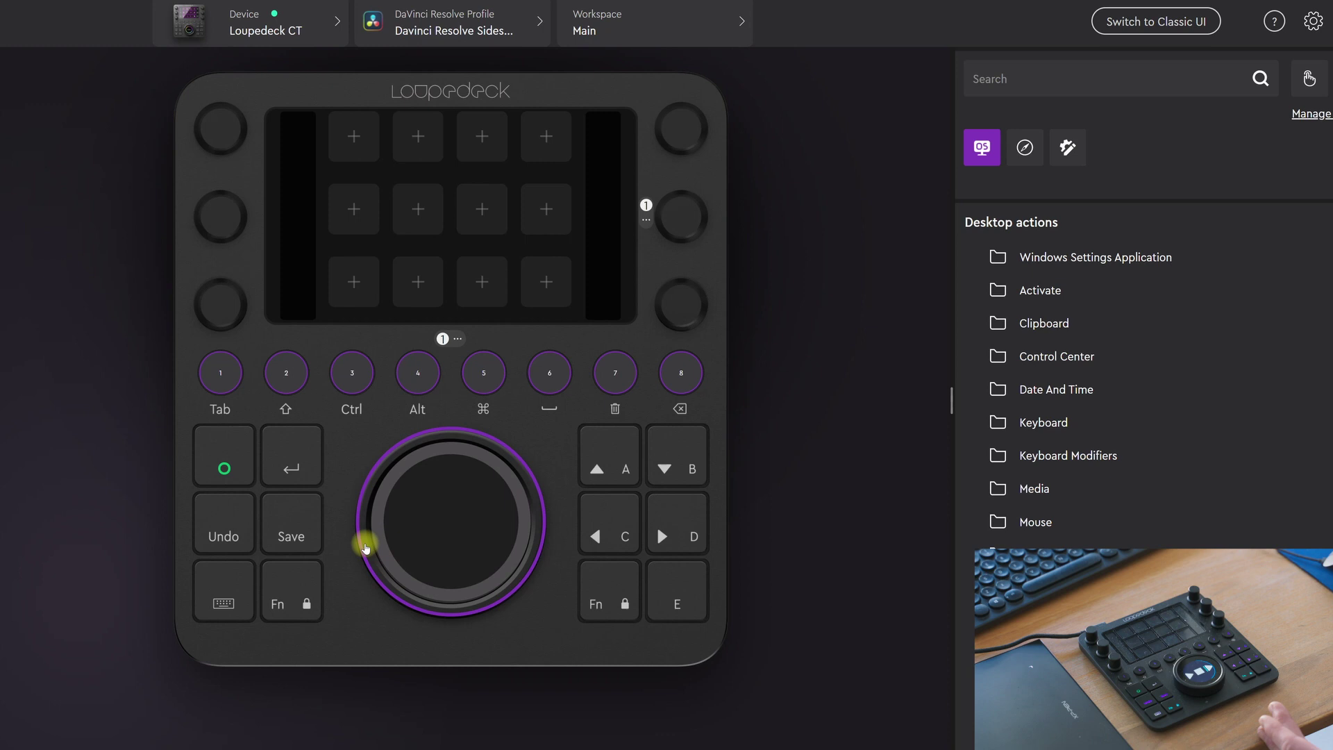
# - Review the available Loupedeck devices and the full list of application profiles, keeping the Loupedeck CT and the DaVinci Resolve profile
pyautogui.click(269, 25)
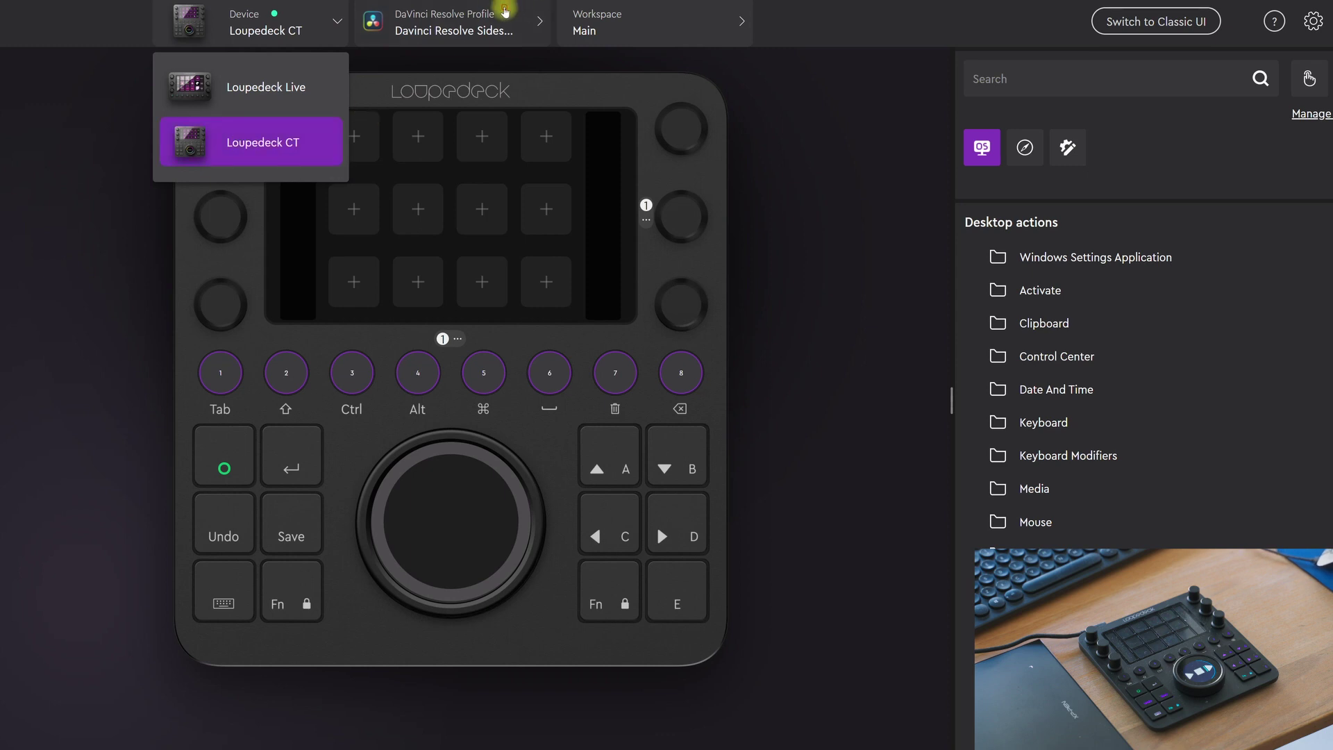
pyautogui.click(505, 10)
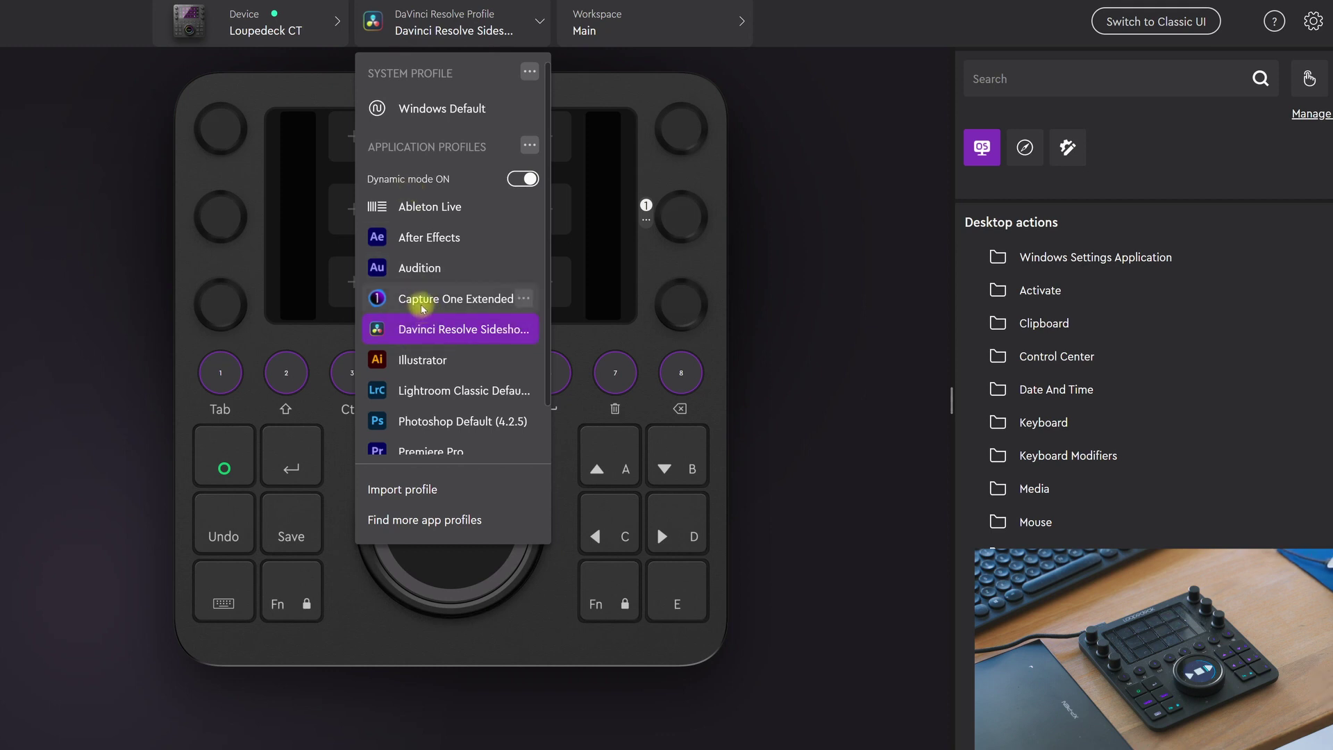
pyautogui.scroll(-1, 425, 312)
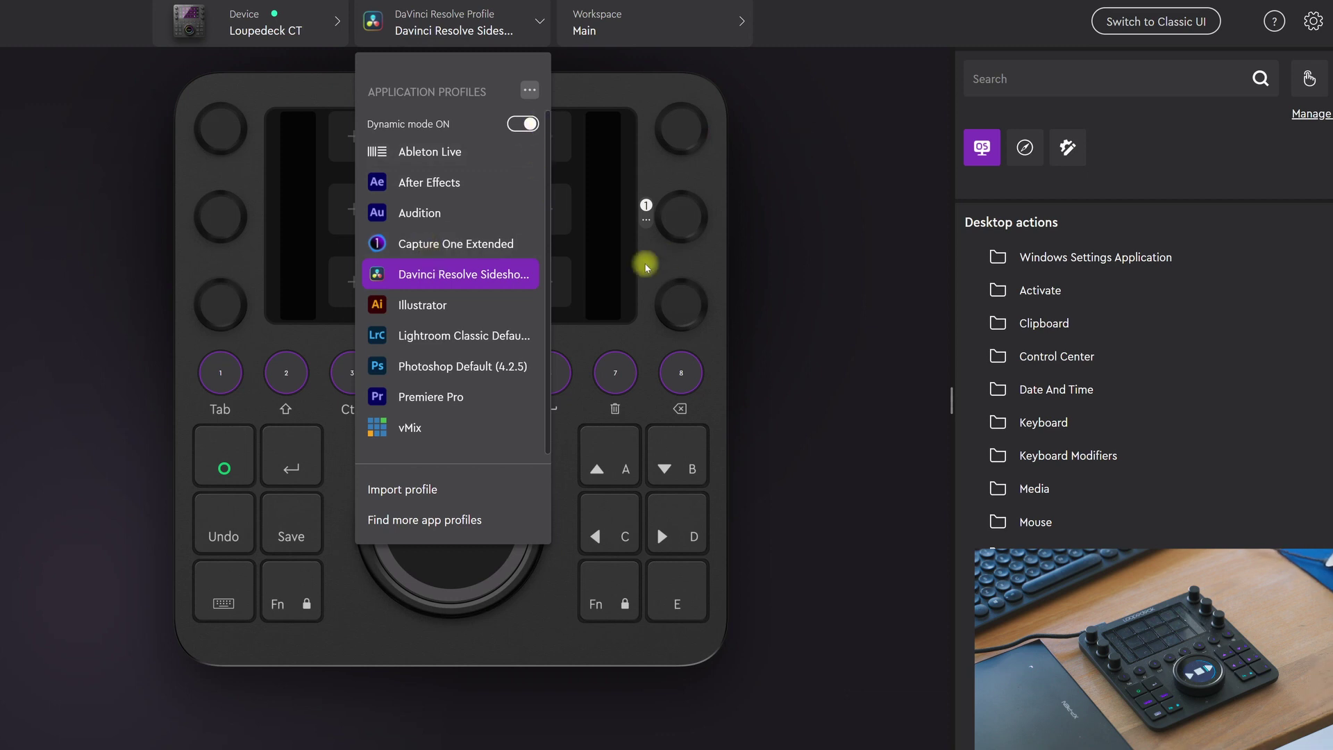
pyautogui.click(757, 248)
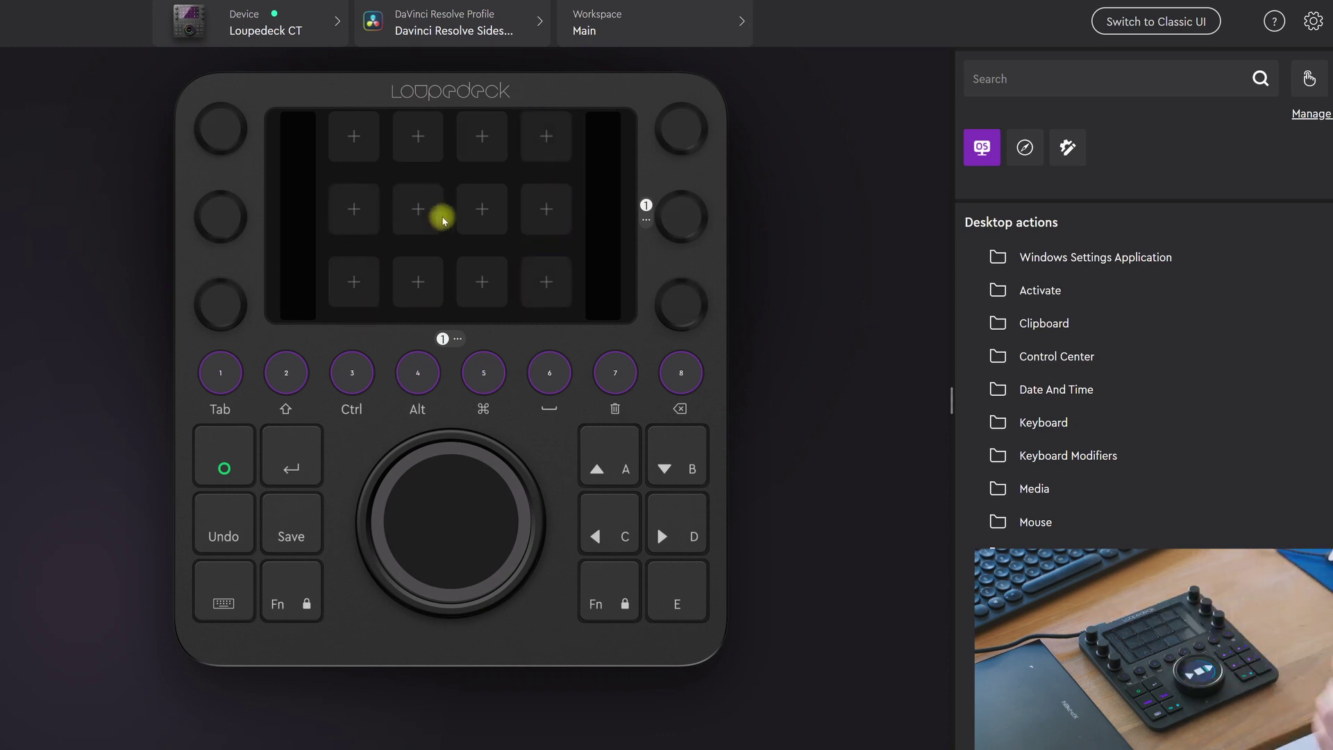
# - Change the active workspace of the DaVinci Resolve profile from Main to Editing
pyautogui.click(459, 339)
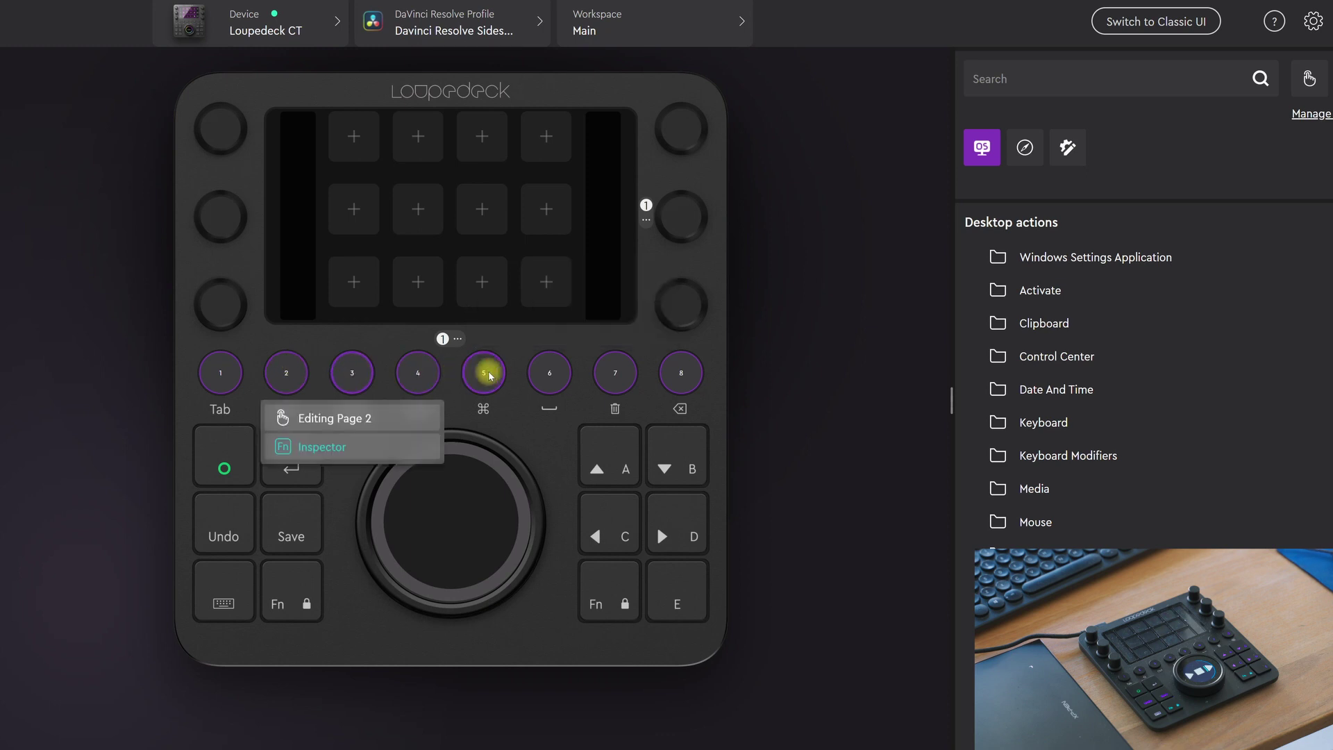
pyautogui.click(625, 29)
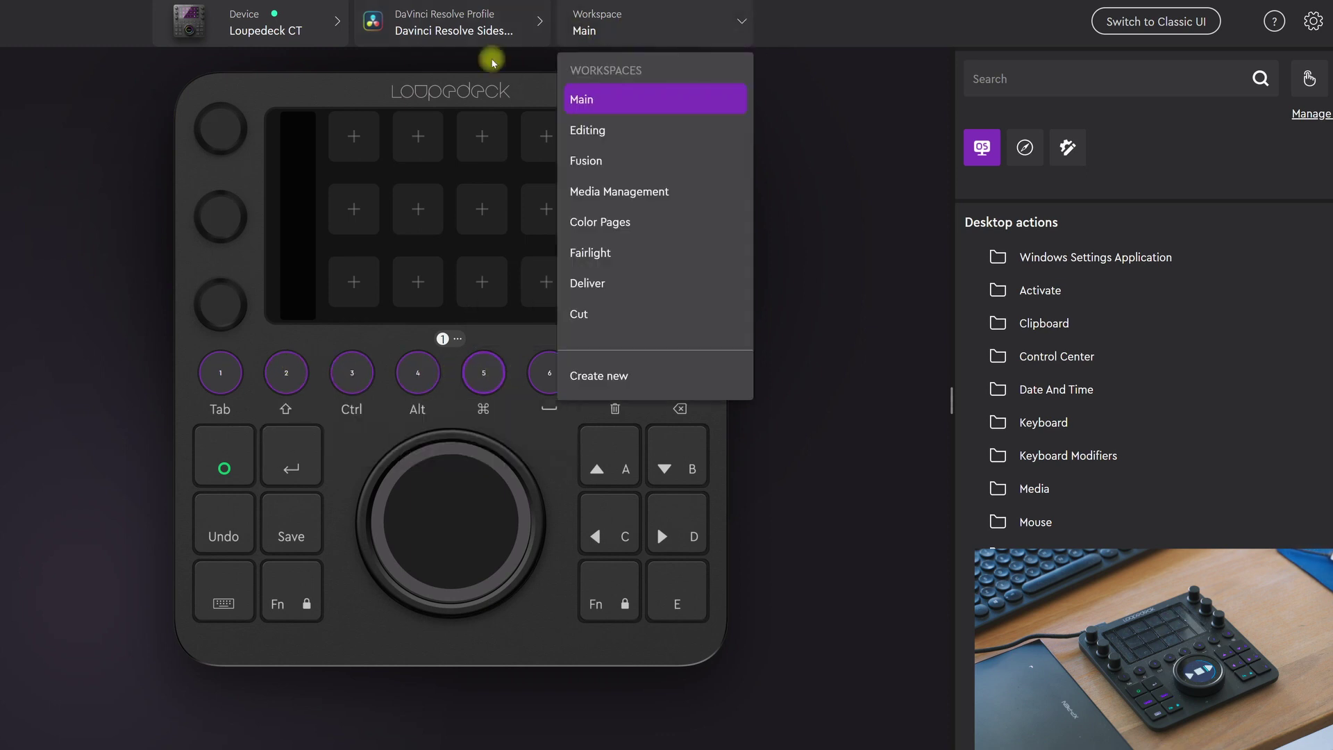
pyautogui.click(601, 132)
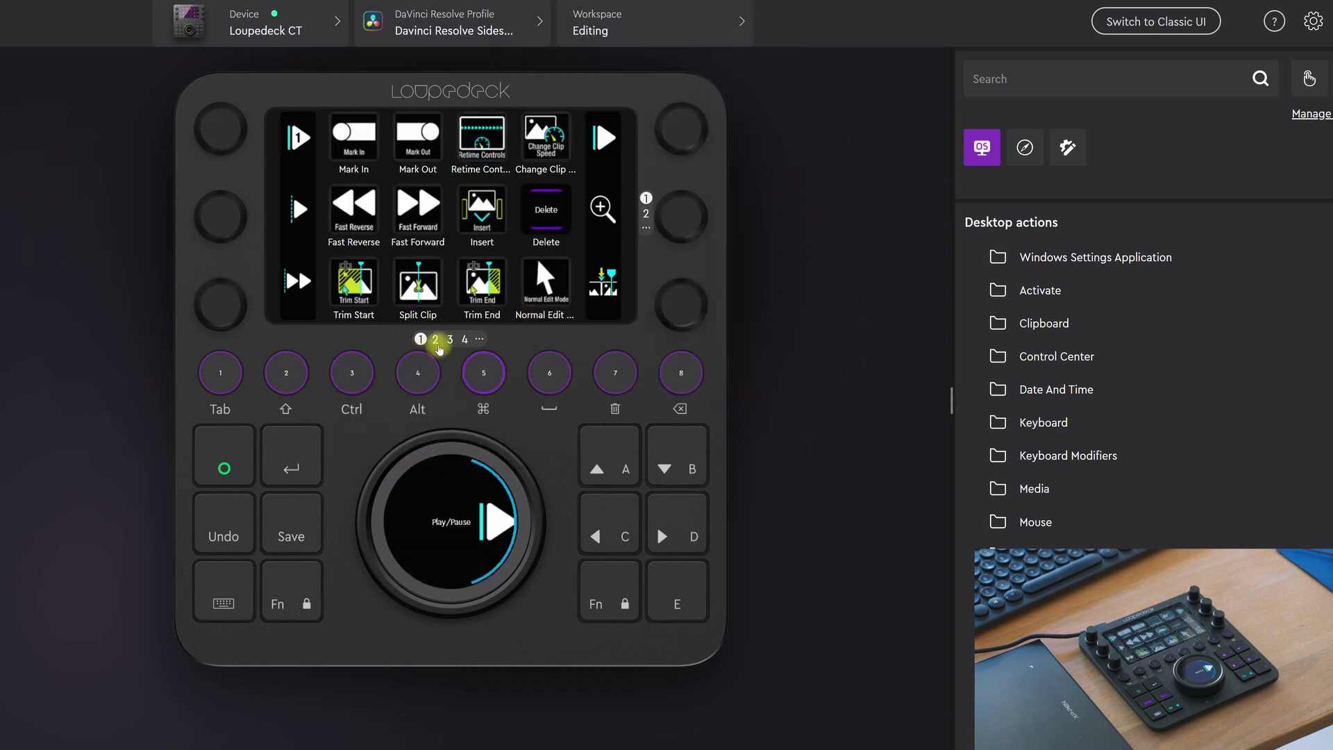
# - Look through the Editing workspace's touch pages and its page list to examine the assigned and empty buttons
pyautogui.click(436, 340)
pyautogui.click(450, 340)
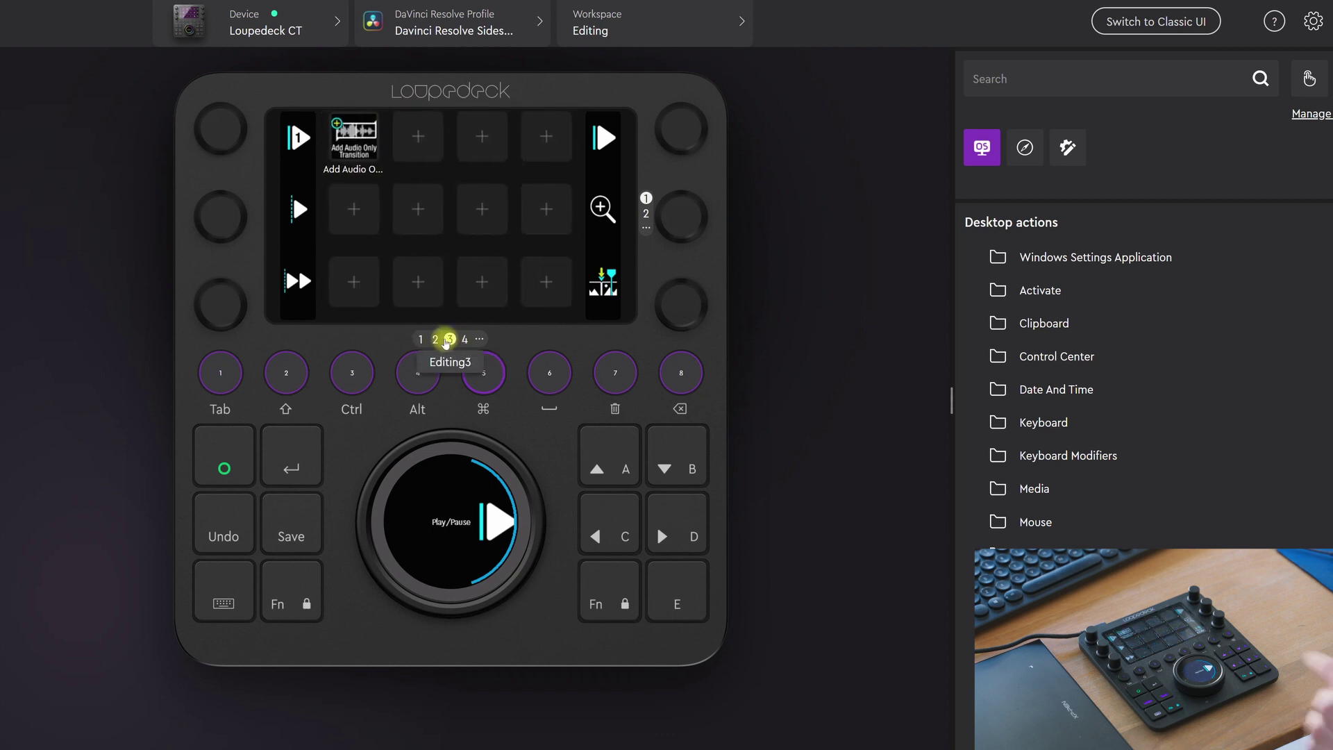
pyautogui.click(436, 340)
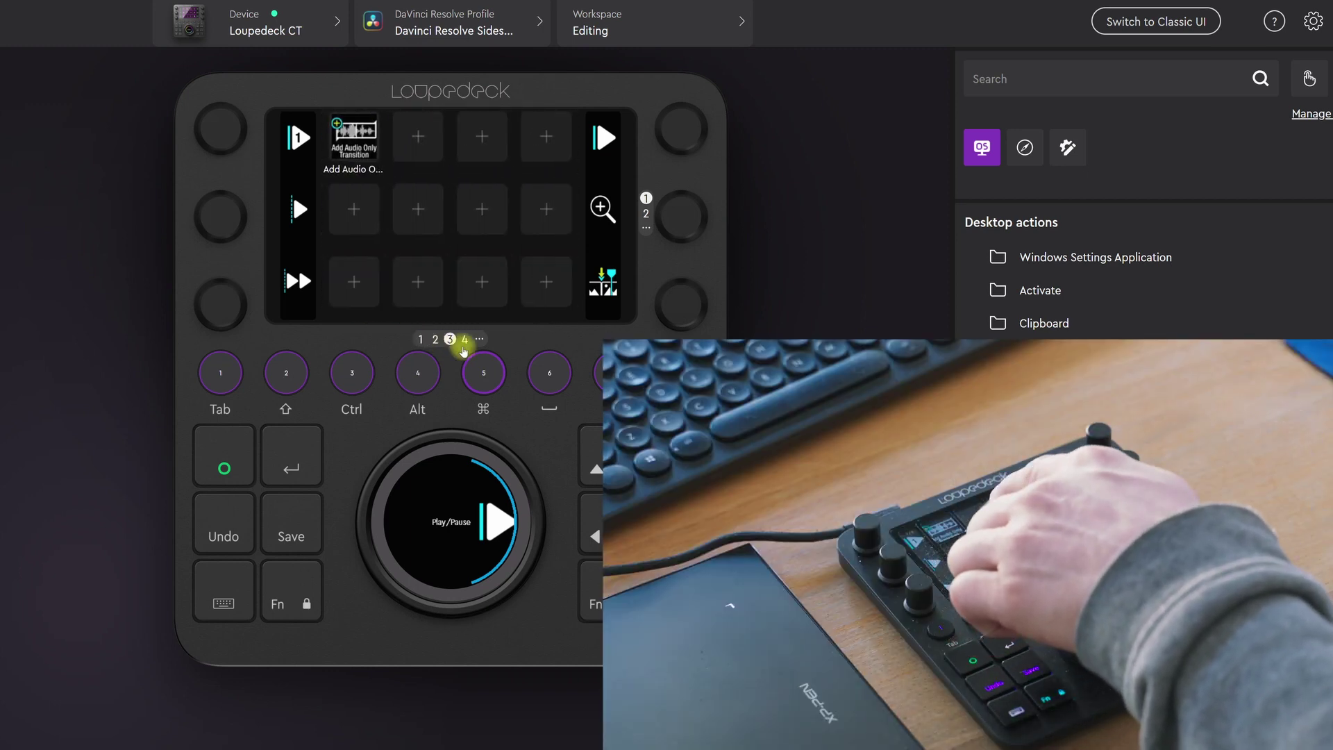
pyautogui.click(479, 339)
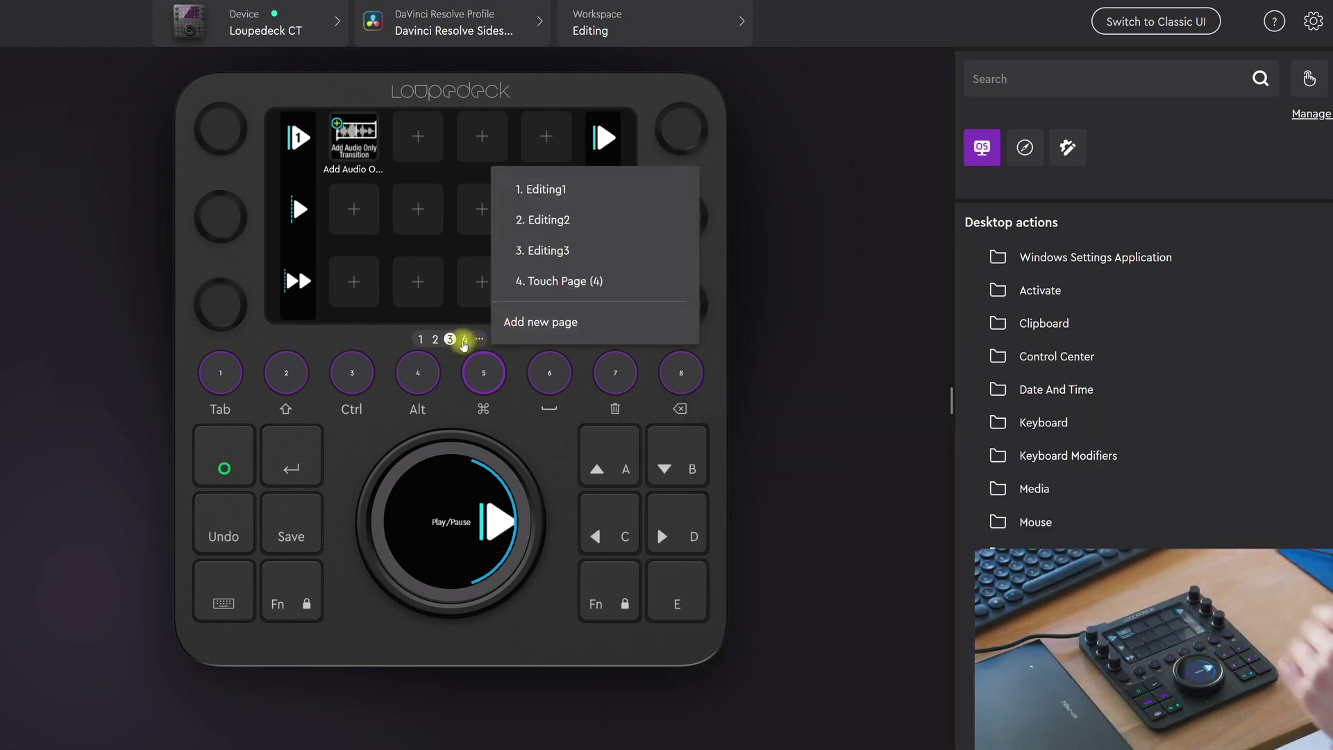
pyautogui.click(380, 334)
pyautogui.click(436, 339)
pyautogui.click(422, 339)
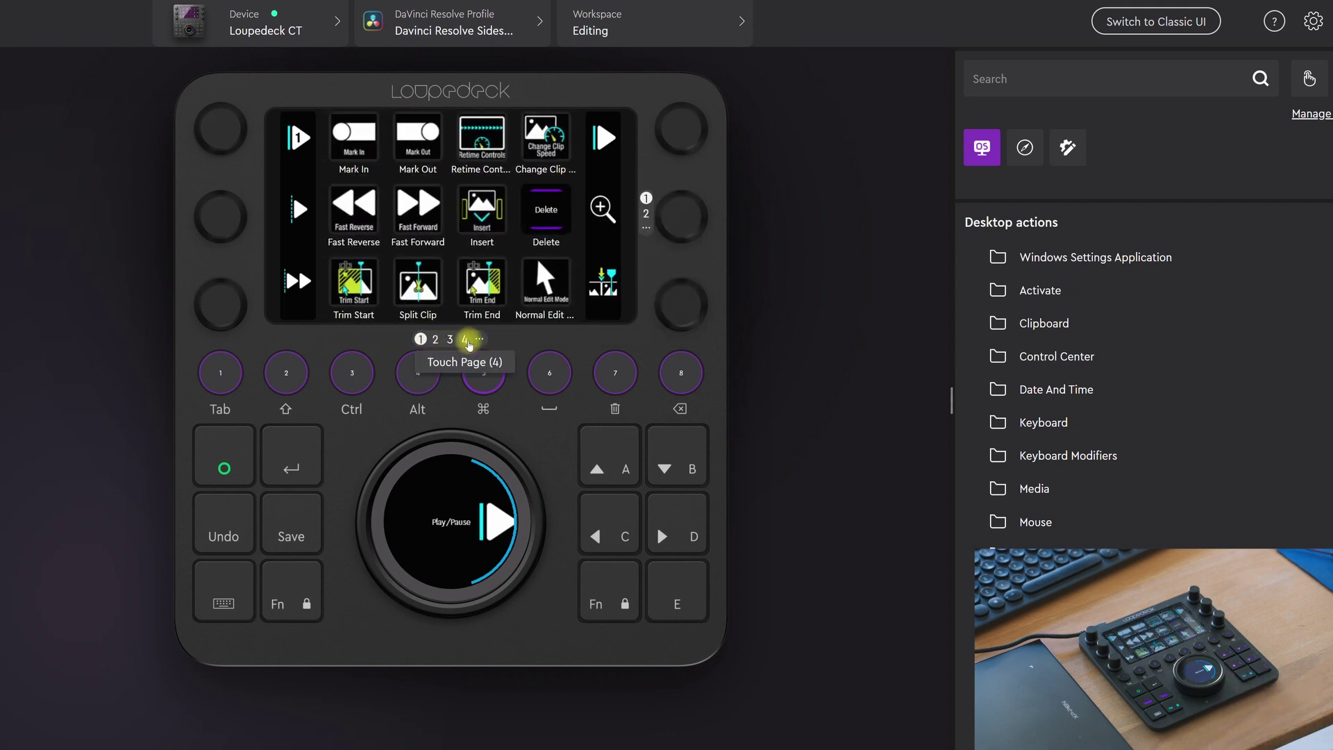
pyautogui.click(465, 339)
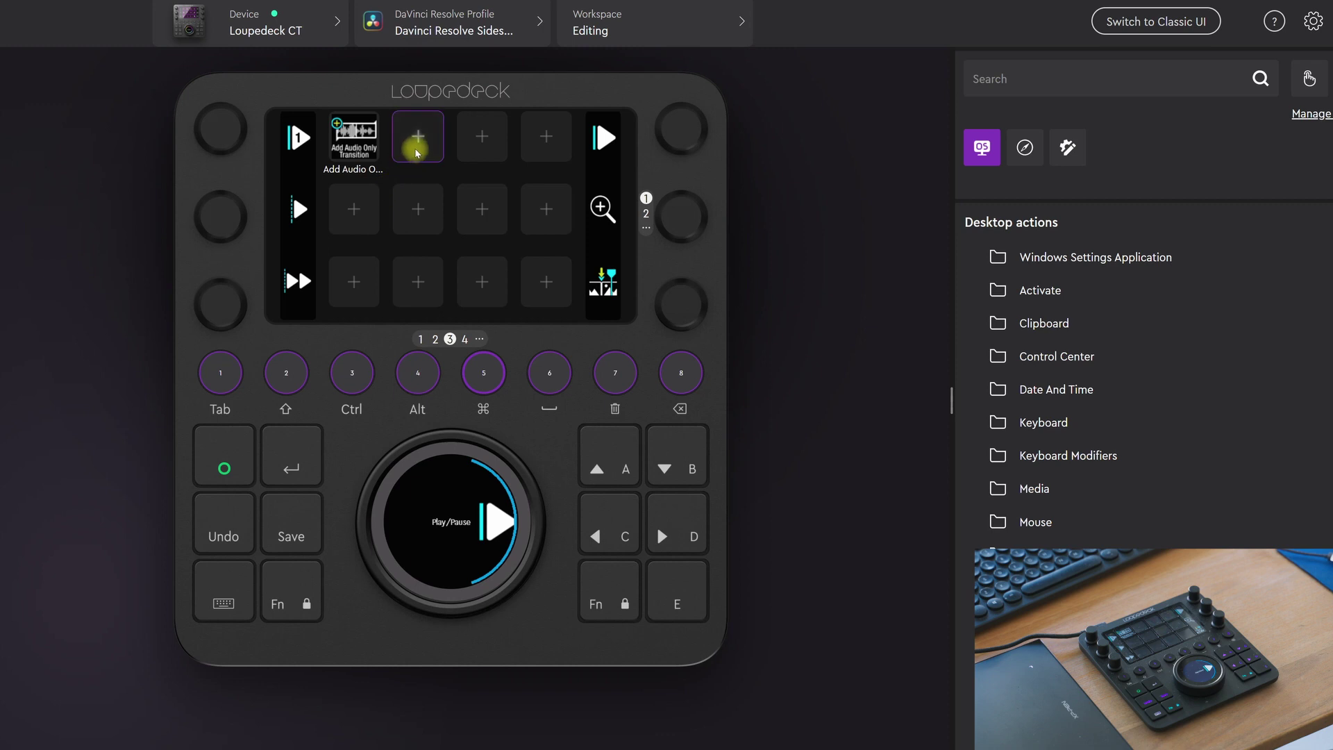
# - Assign the custom action Find Media to the empty touch button beside Add Audio Only Transition on the Editing3 page
pyautogui.click(1070, 148)
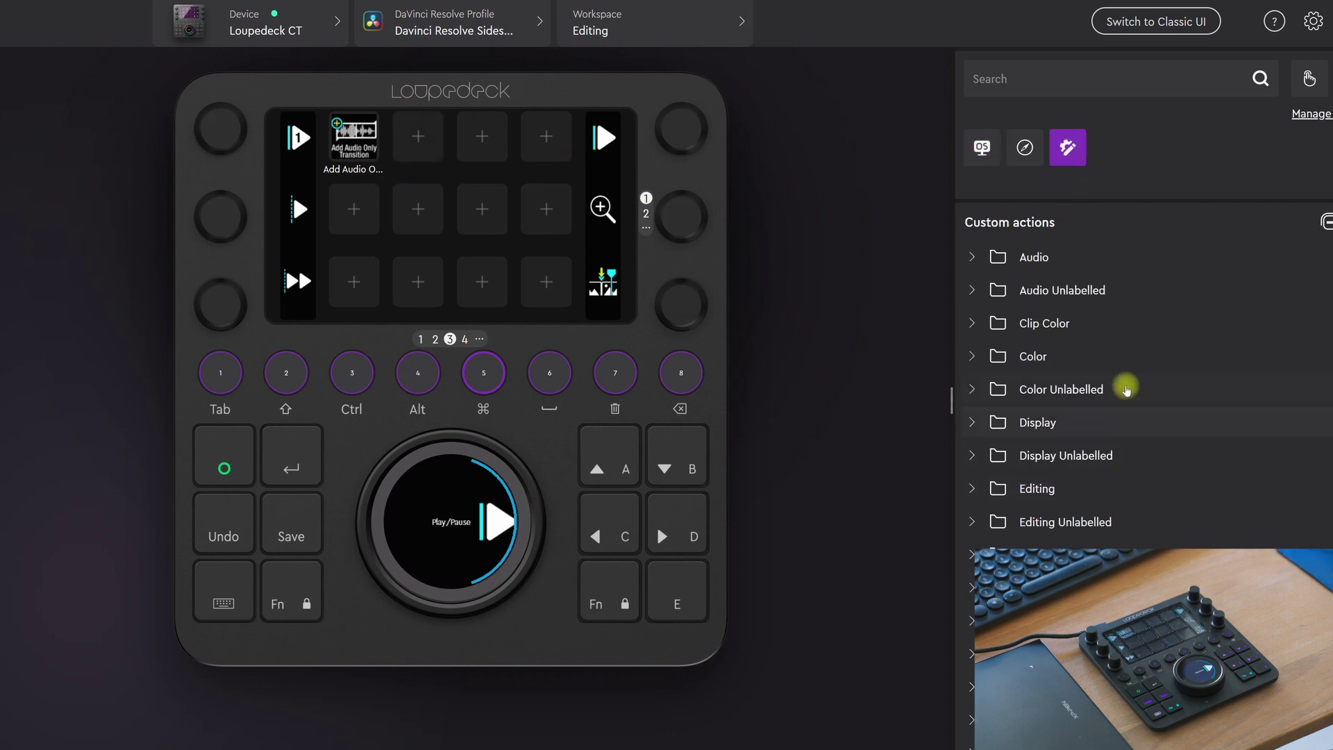
pyautogui.scroll(-10, 1122, 386)
pyautogui.scroll(-6, 1122, 387)
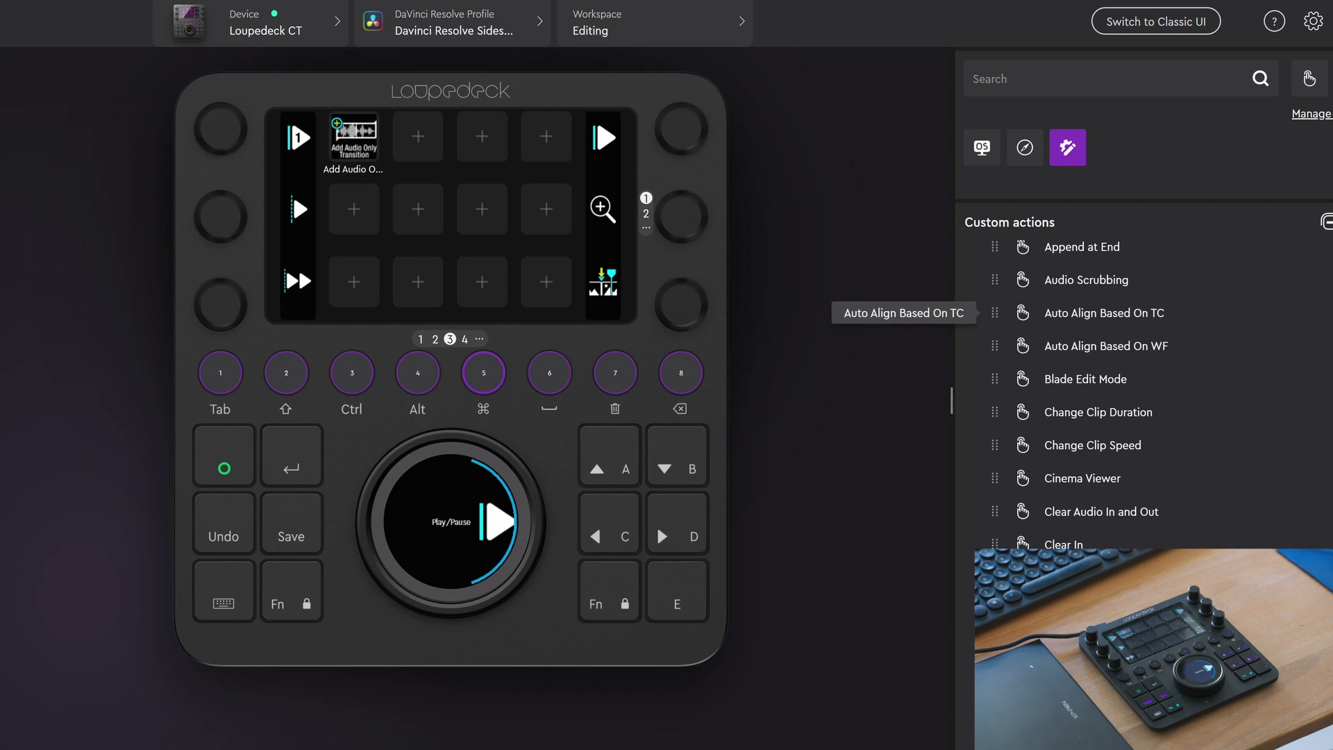
pyautogui.scroll(-5, 1122, 417)
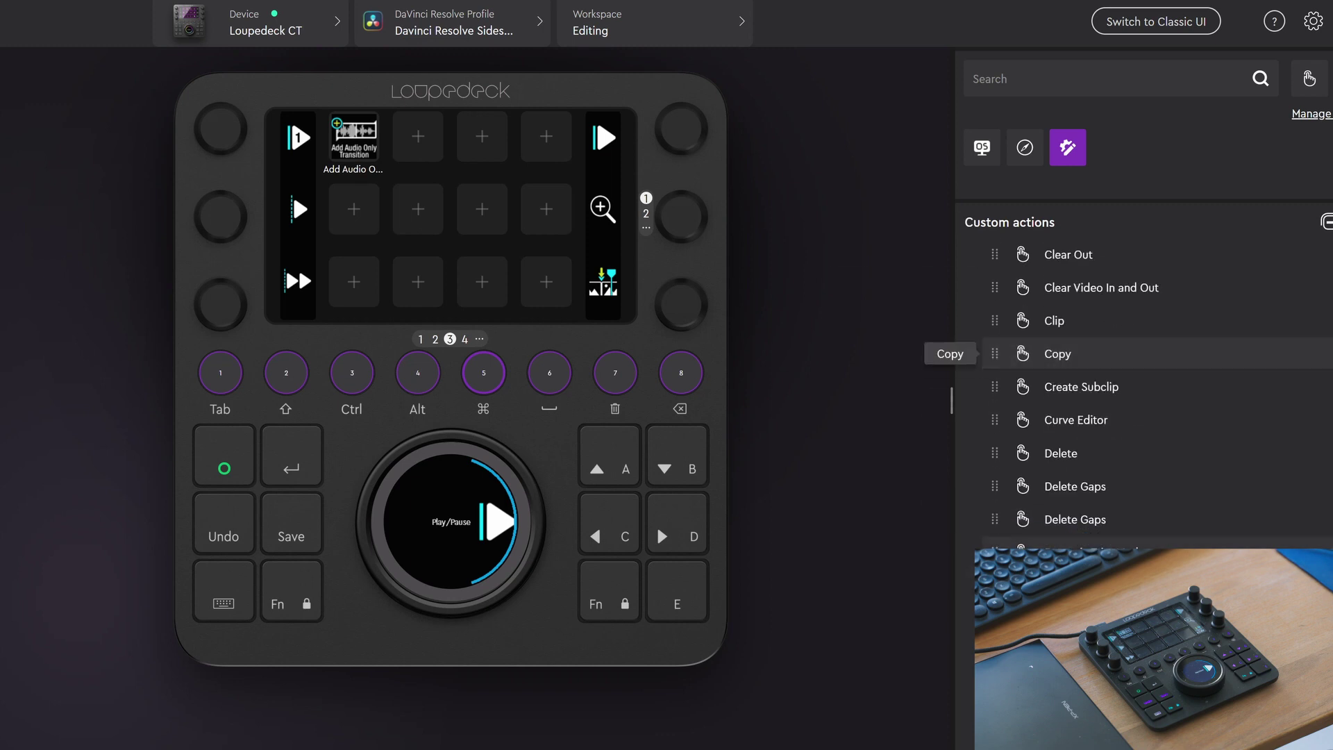
pyautogui.scroll(-4, 1129, 502)
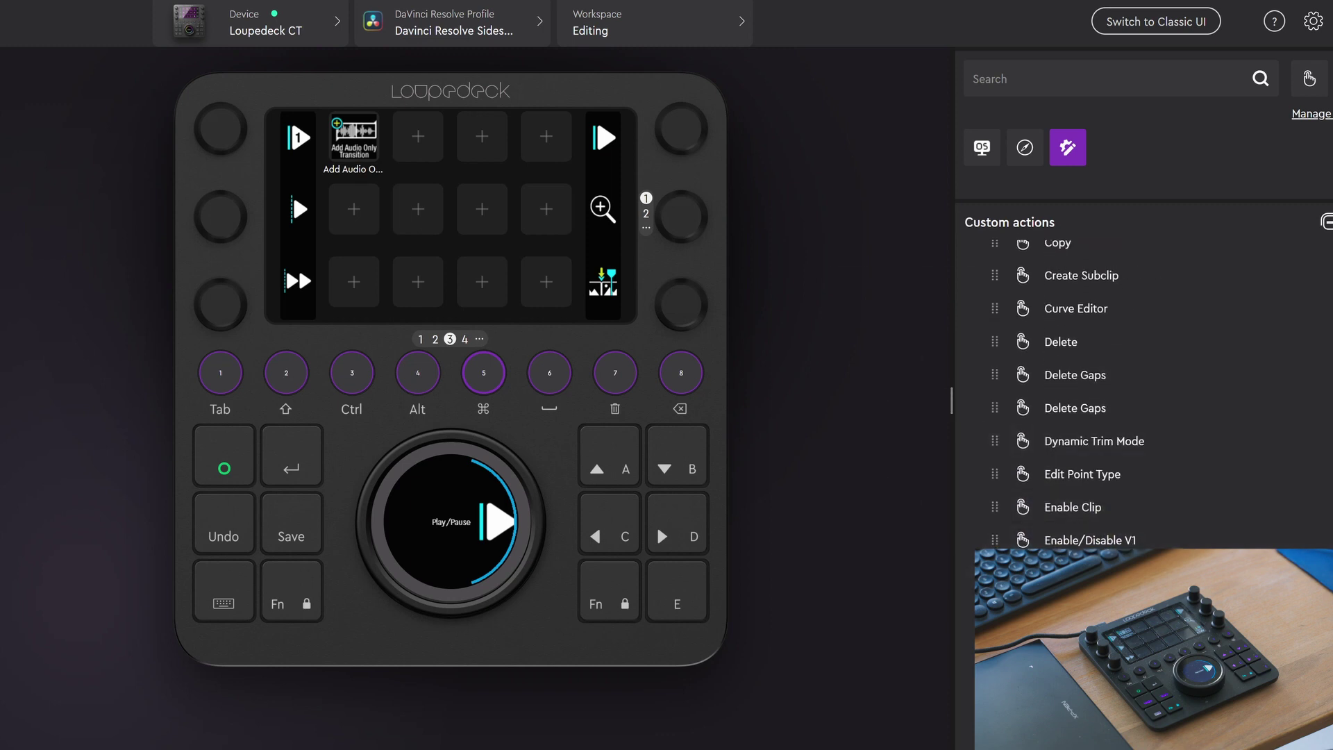
pyautogui.scroll(-4, 1129, 502)
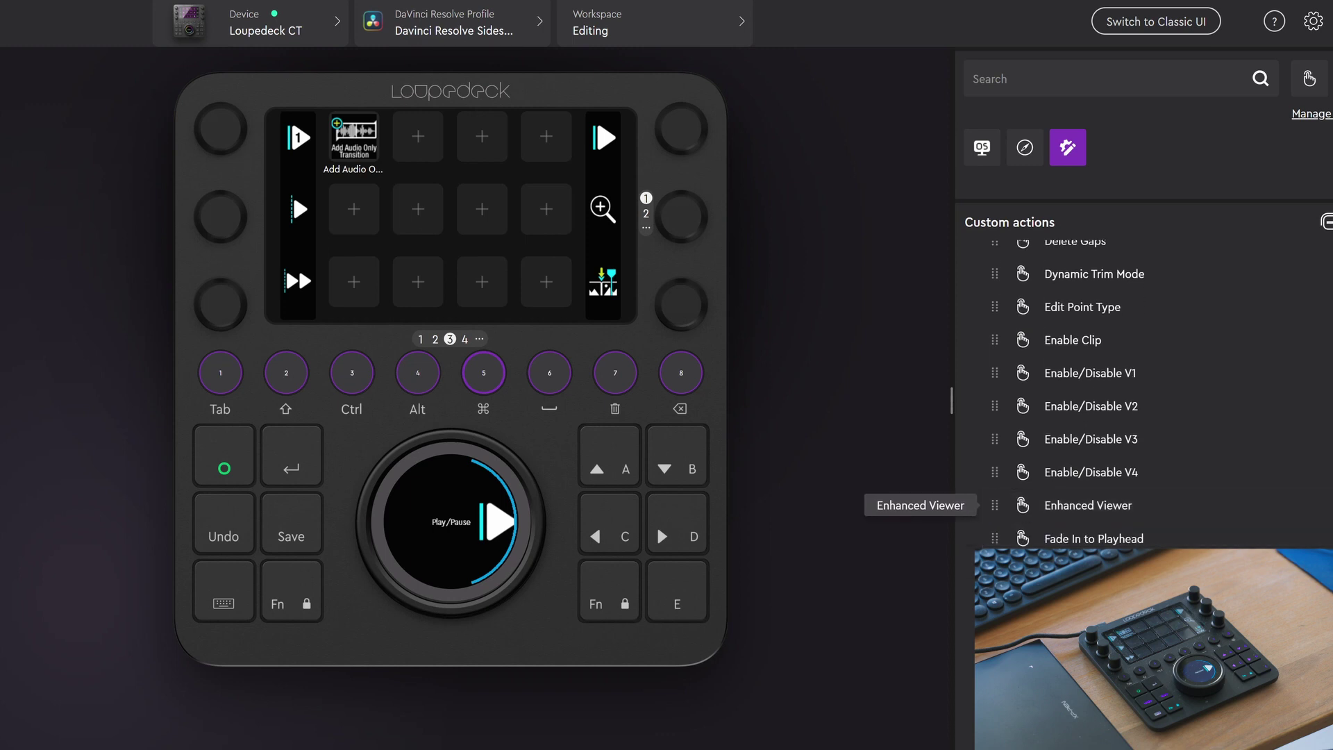
pyautogui.scroll(-2, 1003, 493)
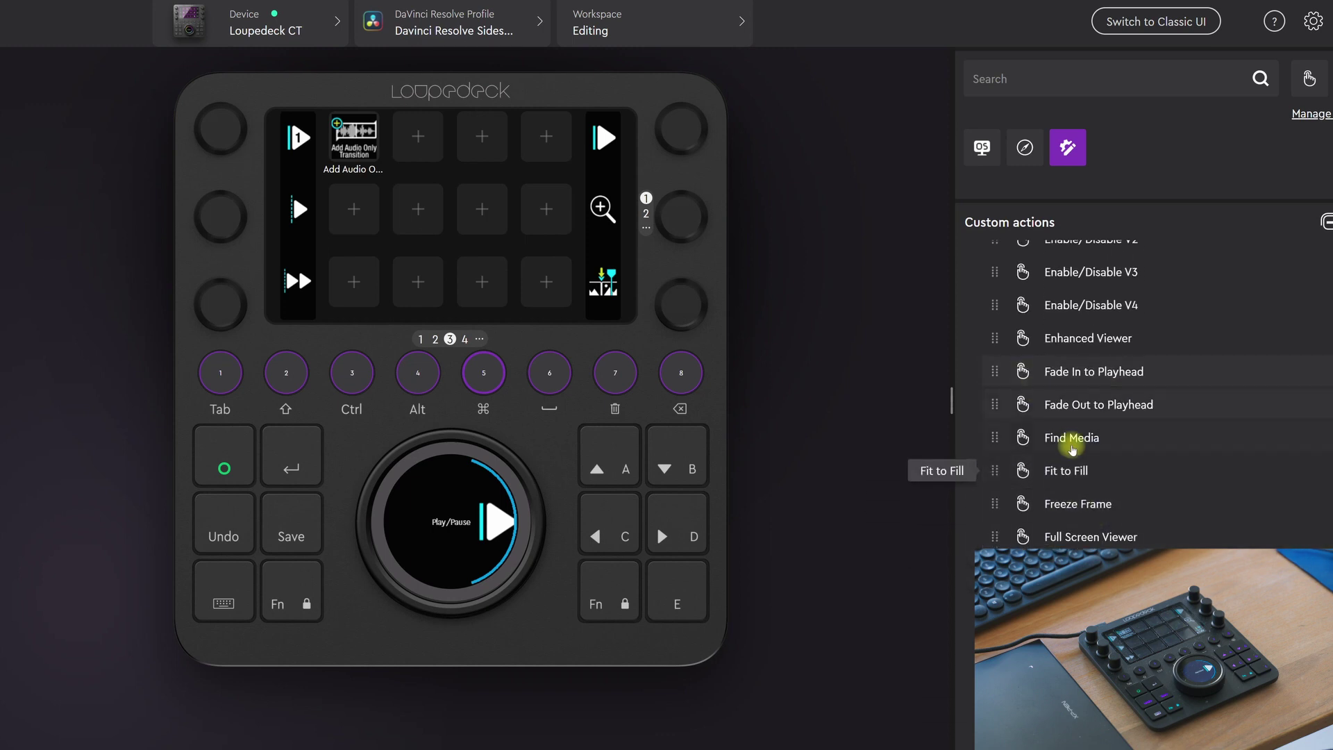
pyautogui.moveTo(999, 438); pyautogui.dragTo(424, 152)
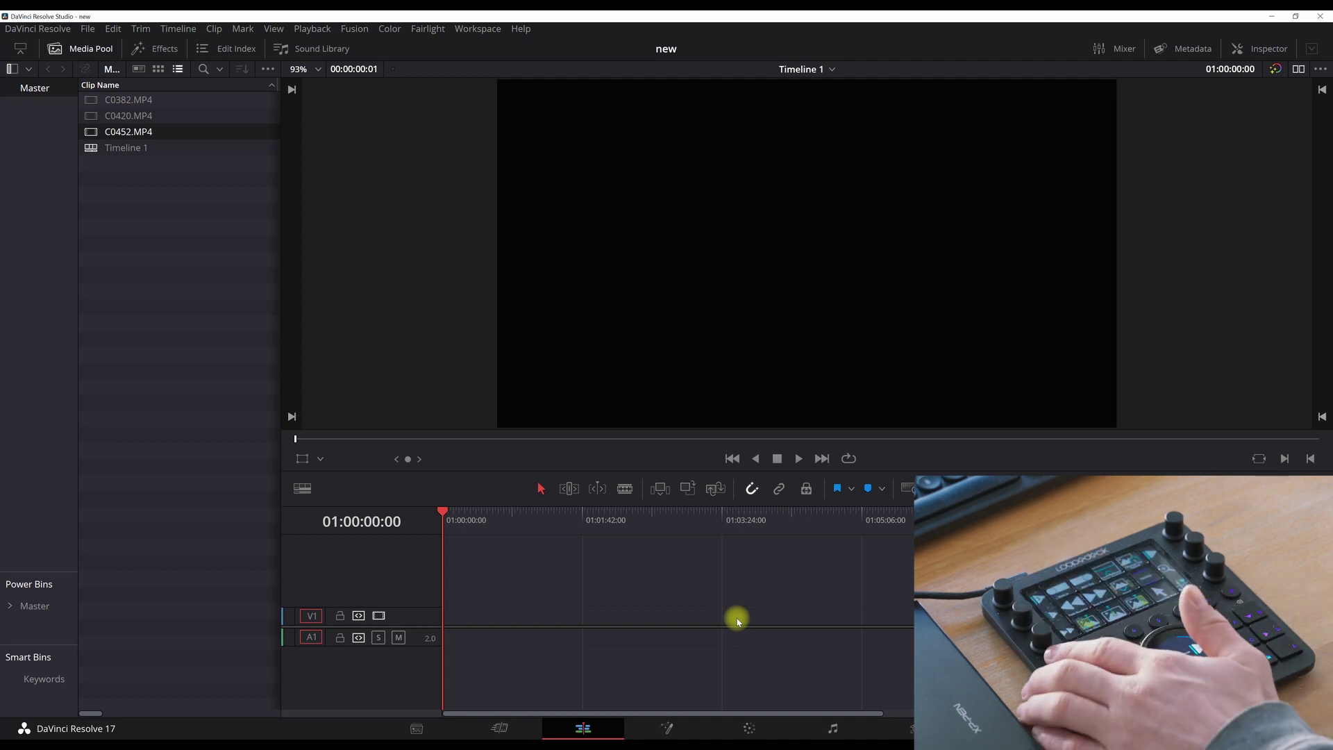
# - Switch to DaVinci Resolve's Media page and create a bin named "new bin" inside Master
pyautogui.hotkey('shift', '2')
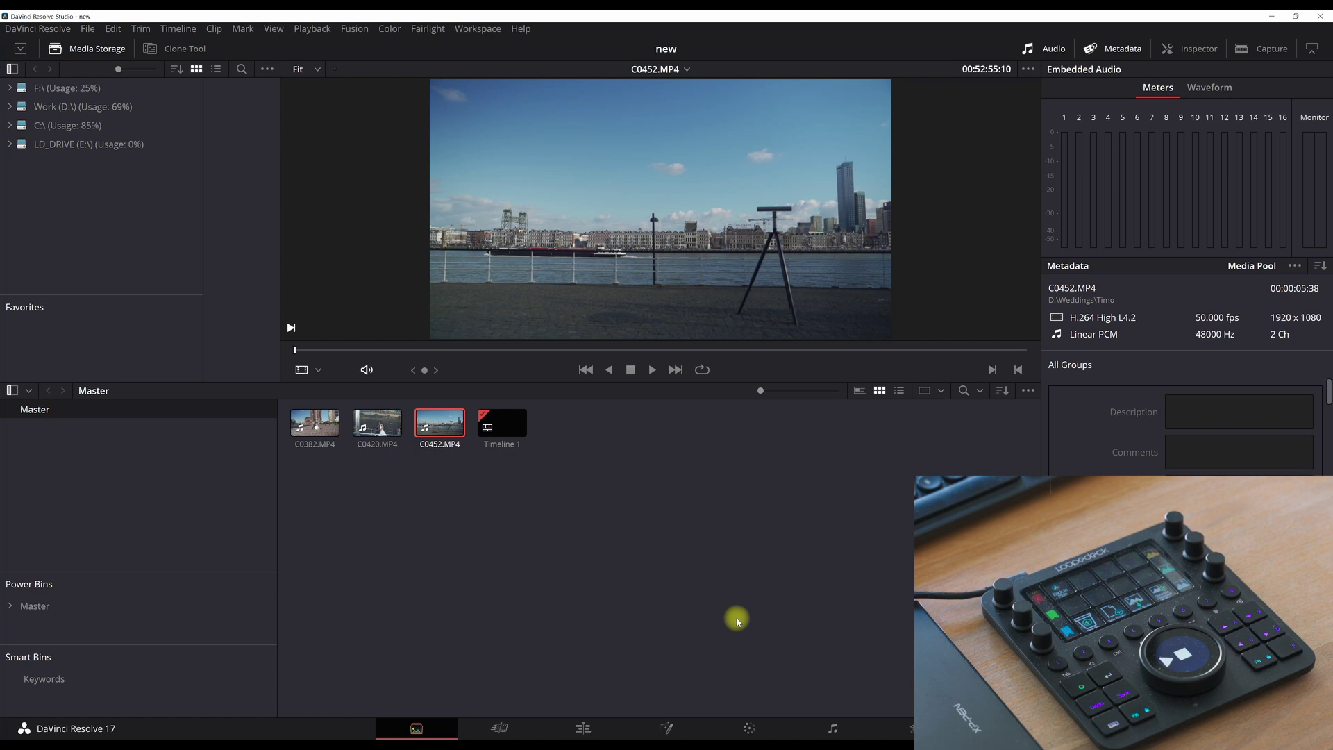
pyautogui.hotkey('ctrl', 'shift', 'n')
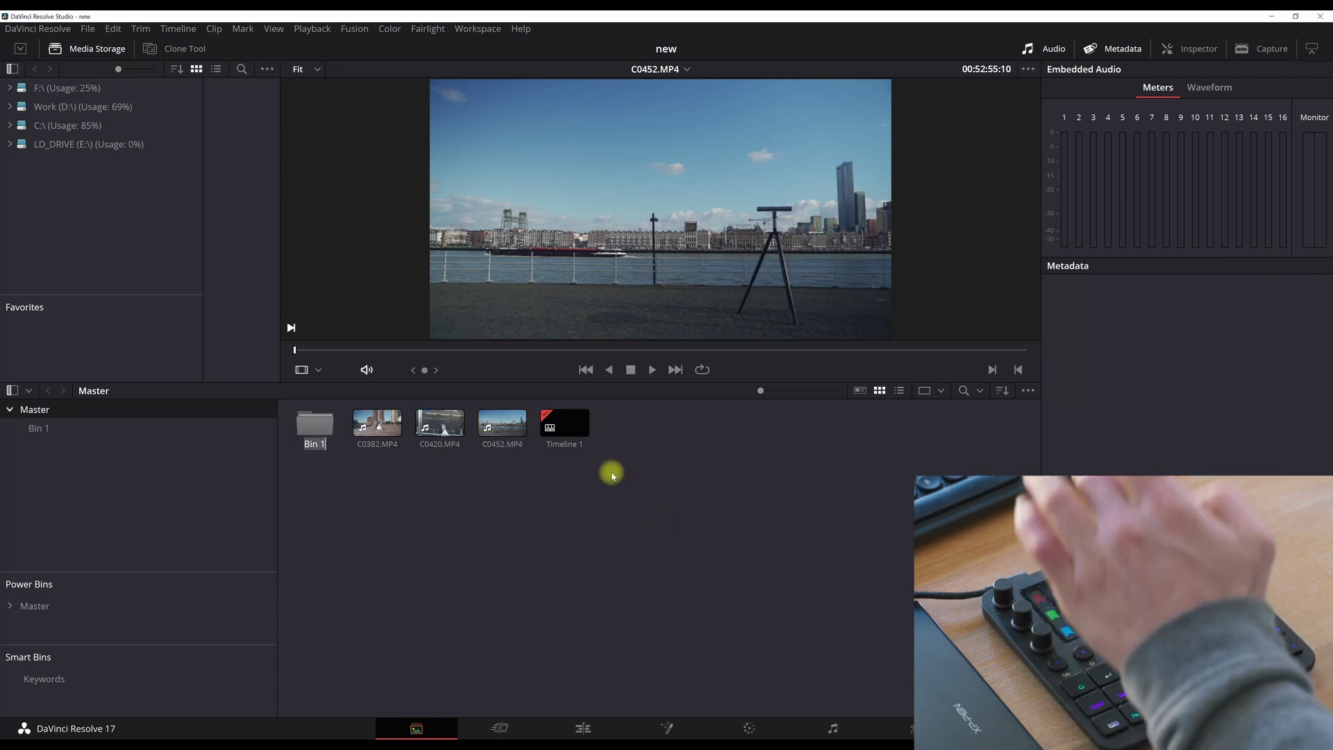
pyautogui.write('n')
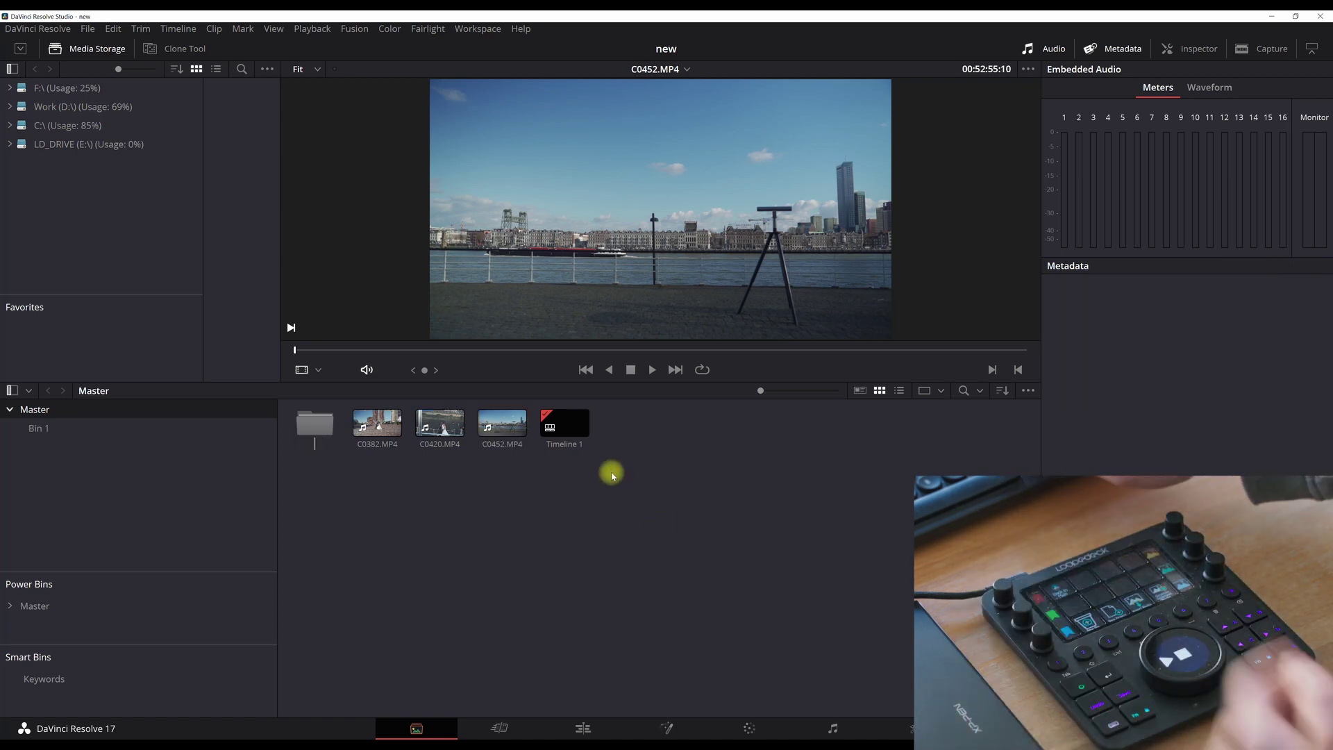
pyautogui.write('ew bin')
pyautogui.press('Return')
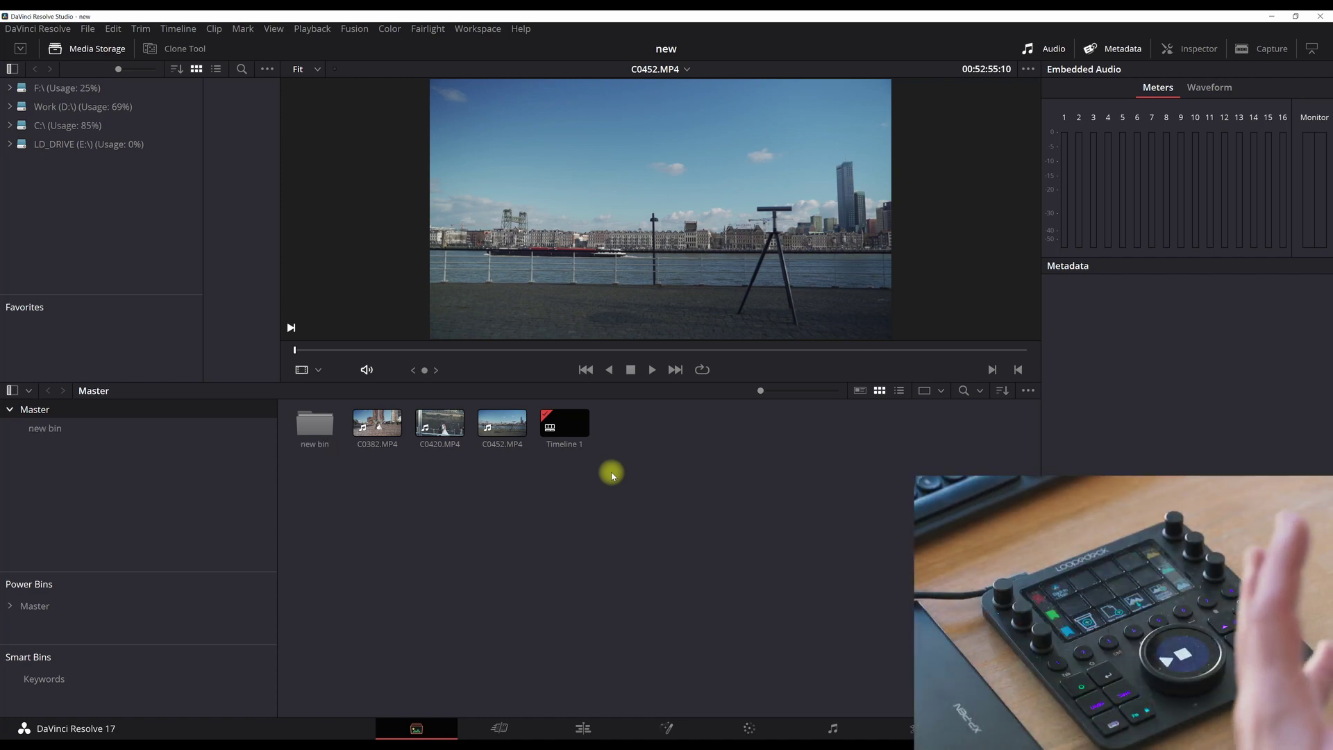
# - Bring up the Import Media dialog and dismiss it without importing any files
pyautogui.hotkey('ctrl', 'i')
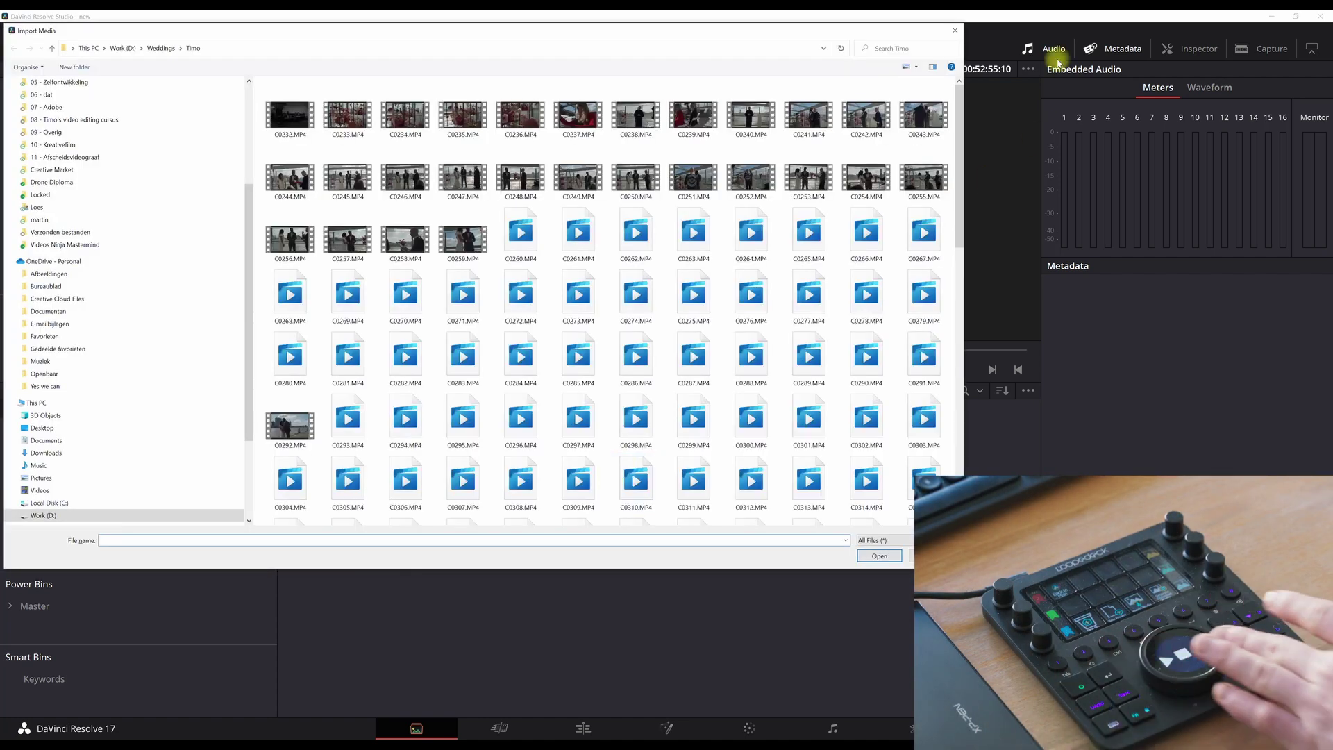
pyautogui.press('Escape')
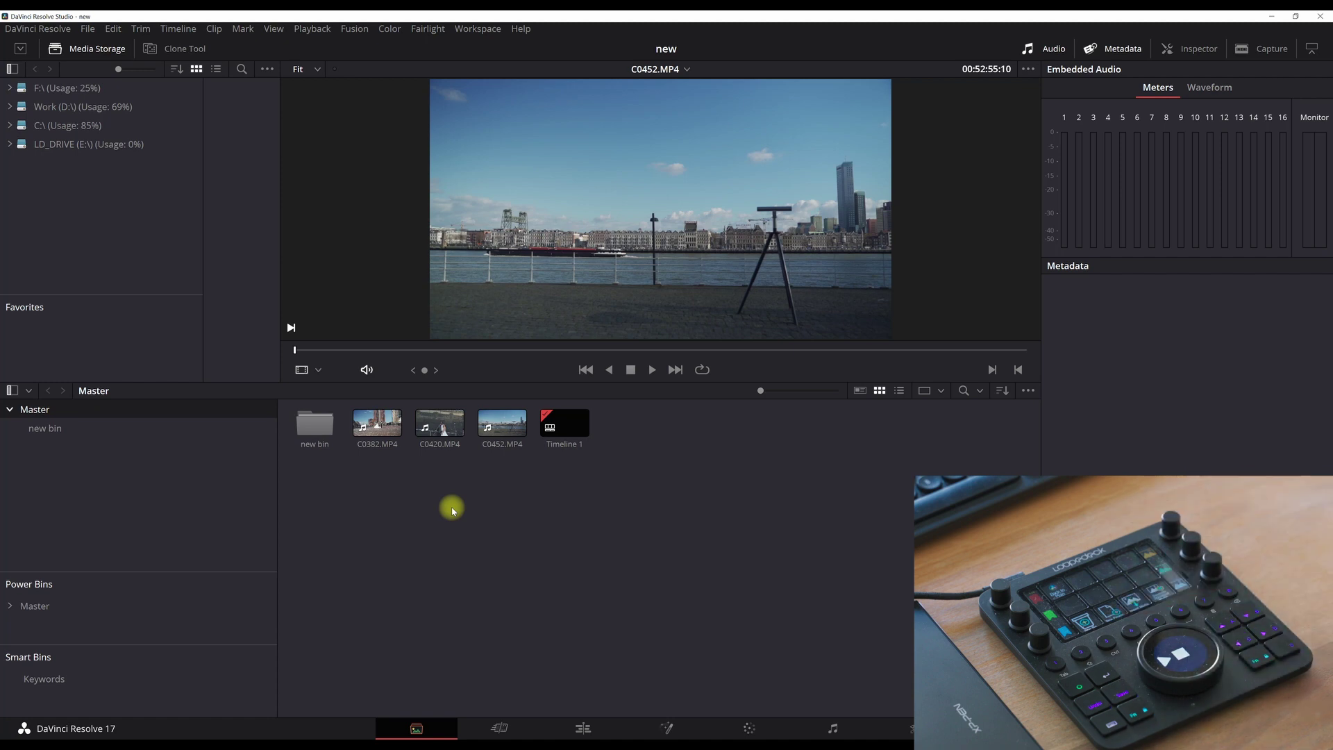
# - Step through the Edit, Color, Fairlight and Deliver pages and return to the Media page
pyautogui.hotkey('shift', '4')
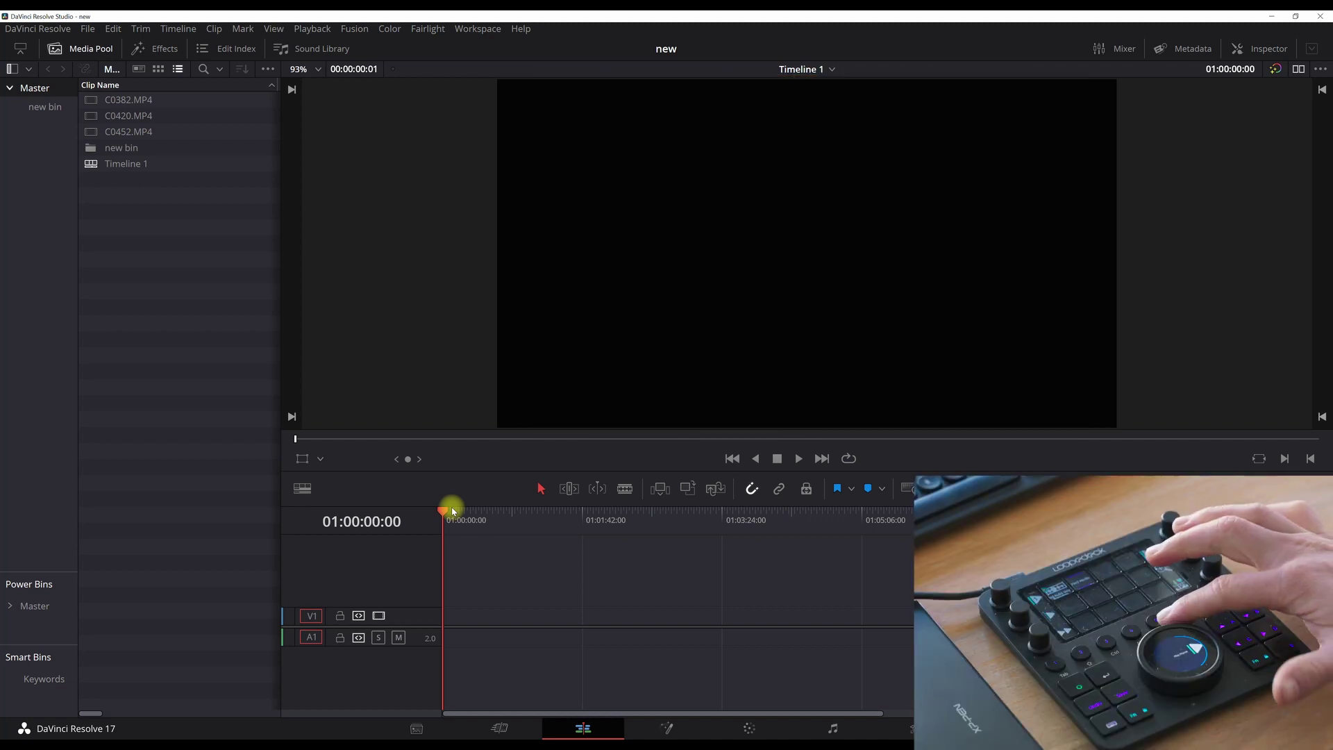
pyautogui.hotkey('shift', '5')
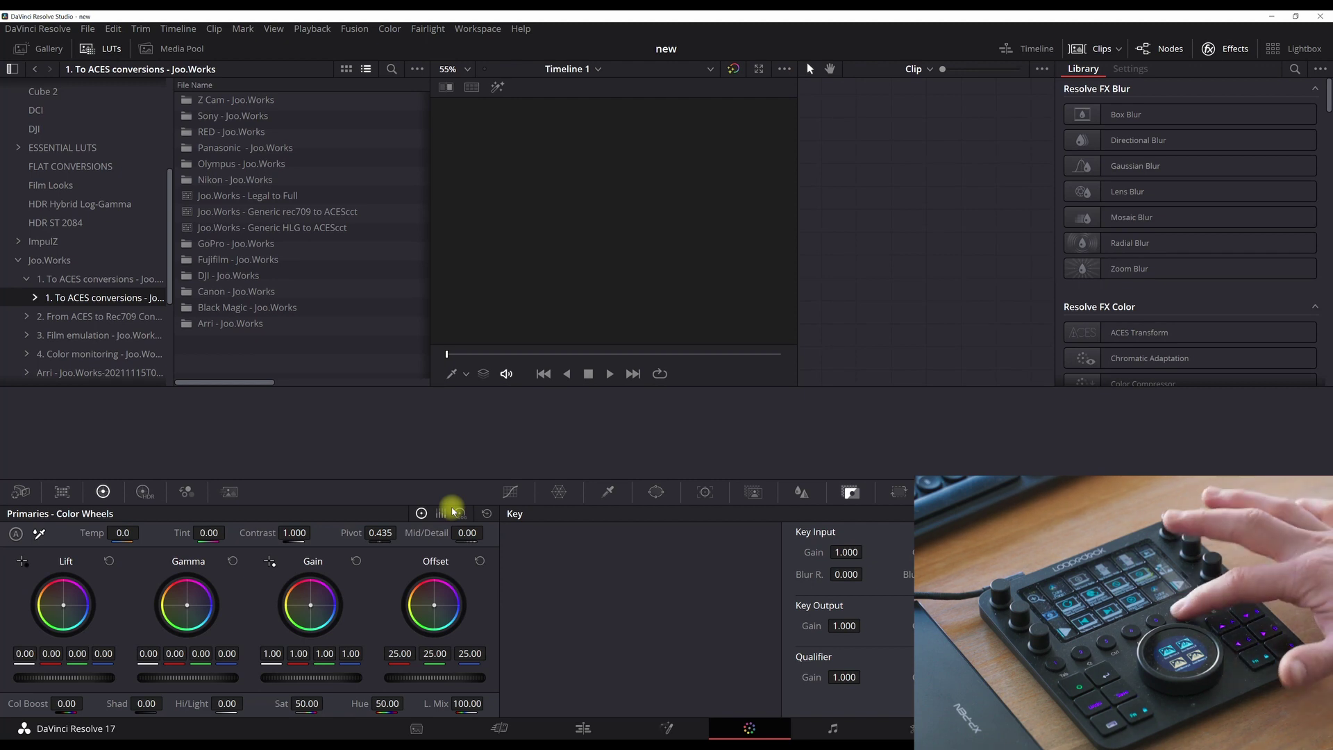
pyautogui.hotkey('shift', '7')
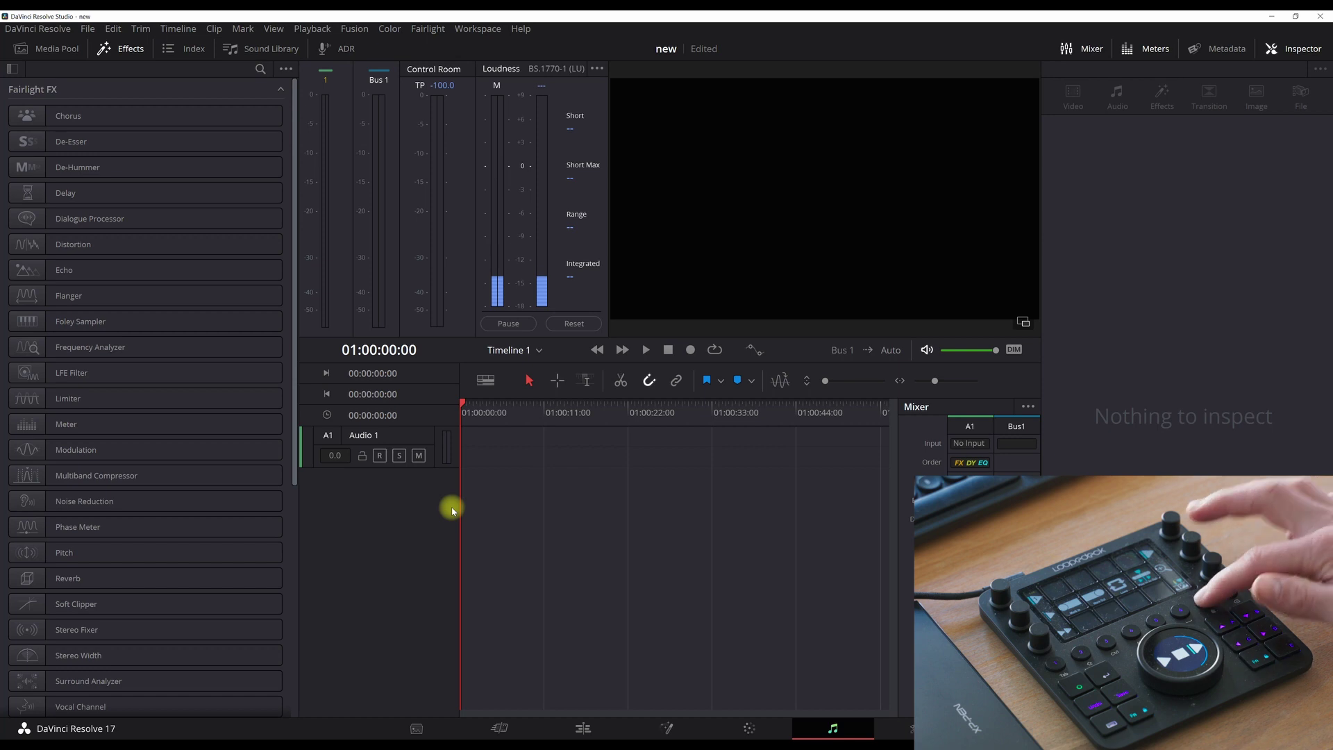
pyautogui.hotkey('shift', '8')
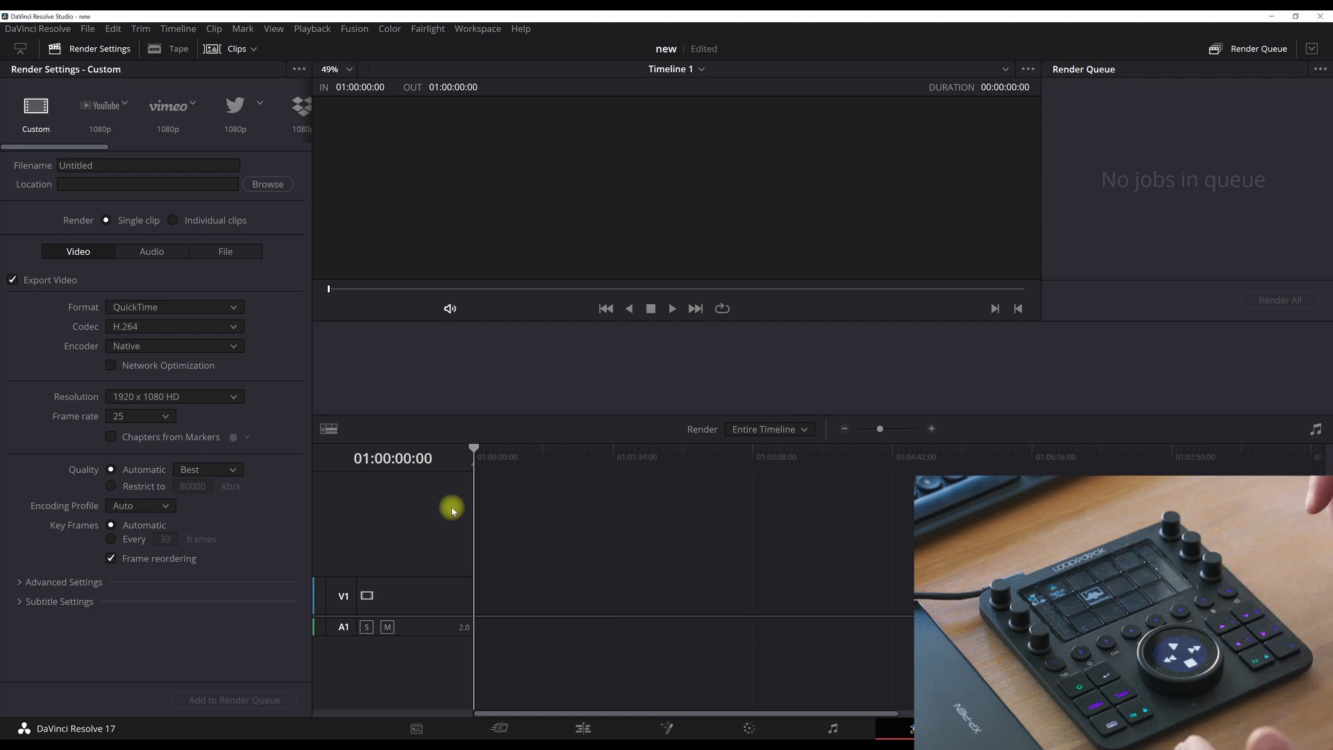
pyautogui.hotkey('shift', '2')
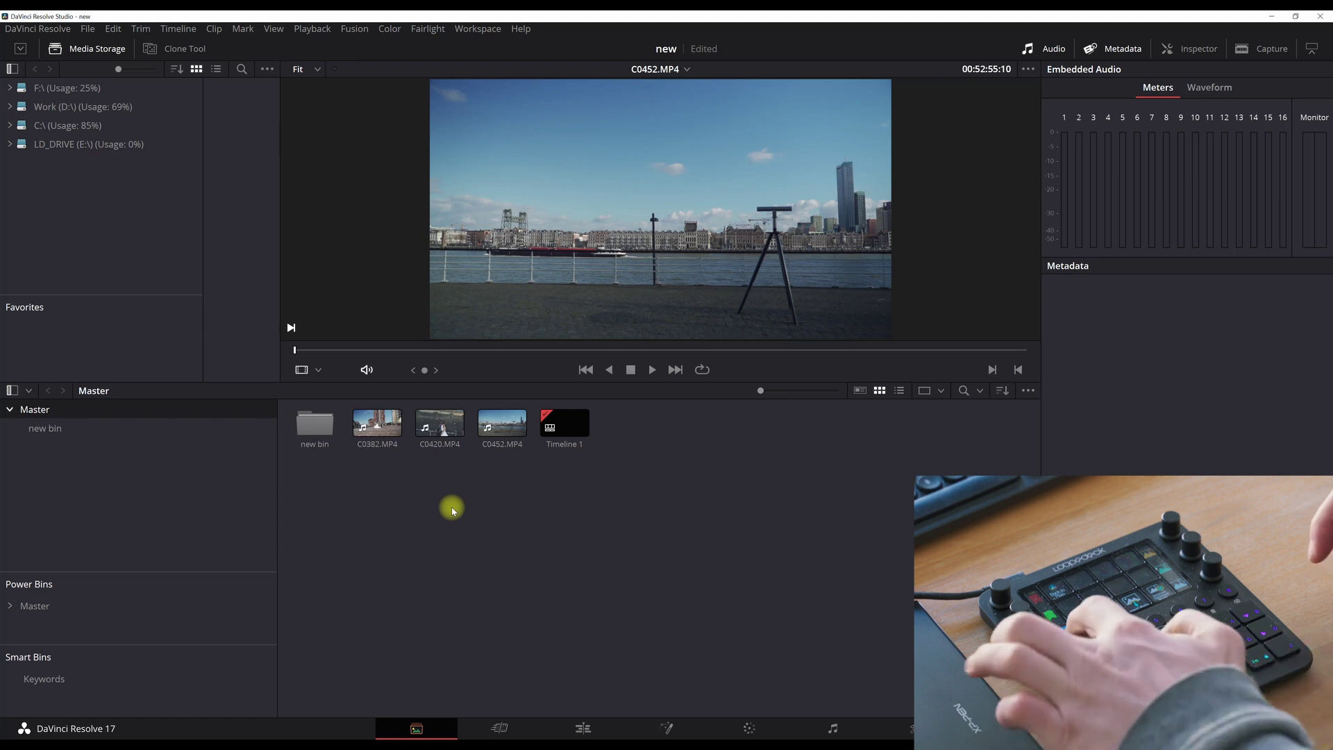
# - On the Edit page, append C0382.MP4, C0420.MP4 and C0452.MP4 to Timeline 1 and hide the Media Pool
pyautogui.hotkey('shift', '4')
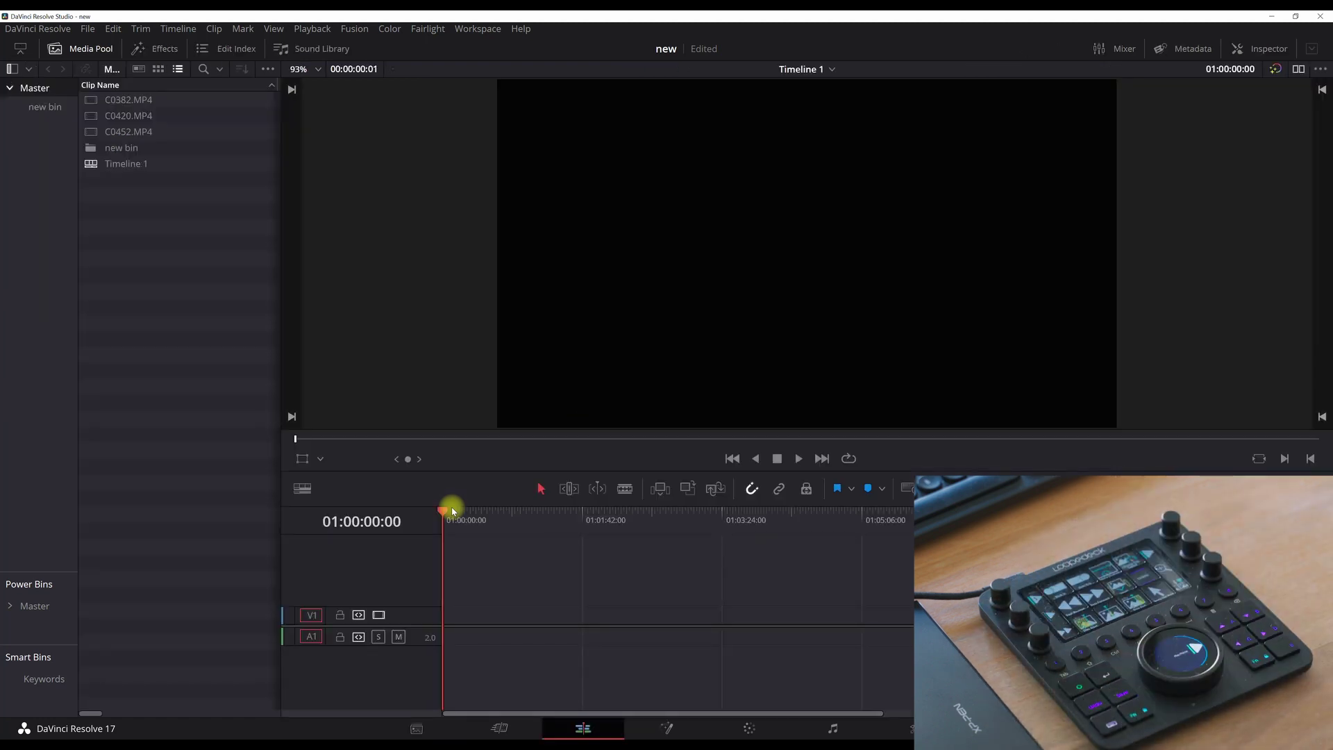
pyautogui.click(113, 100)
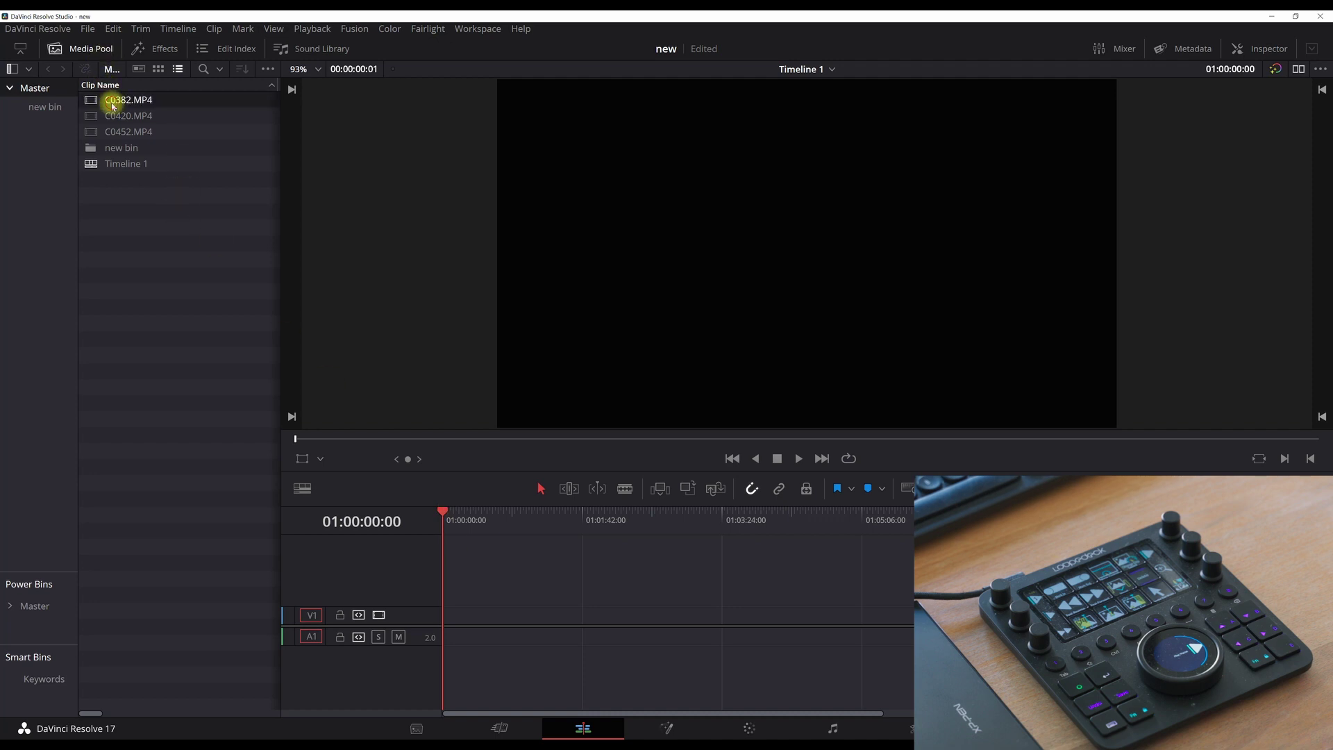
pyautogui.keyDown('ctrl'); pyautogui.click(116, 132); pyautogui.keyUp('ctrl')
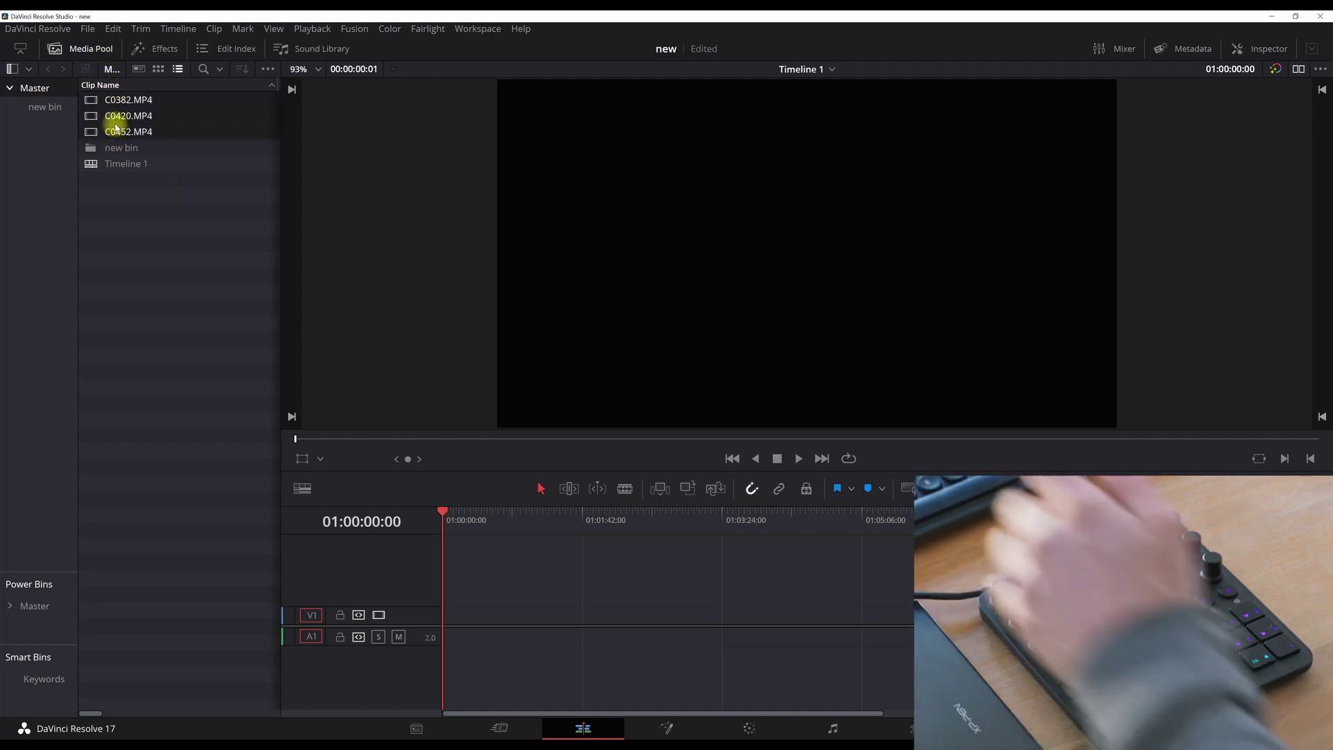
pyautogui.hotkey('shift', 'F12')
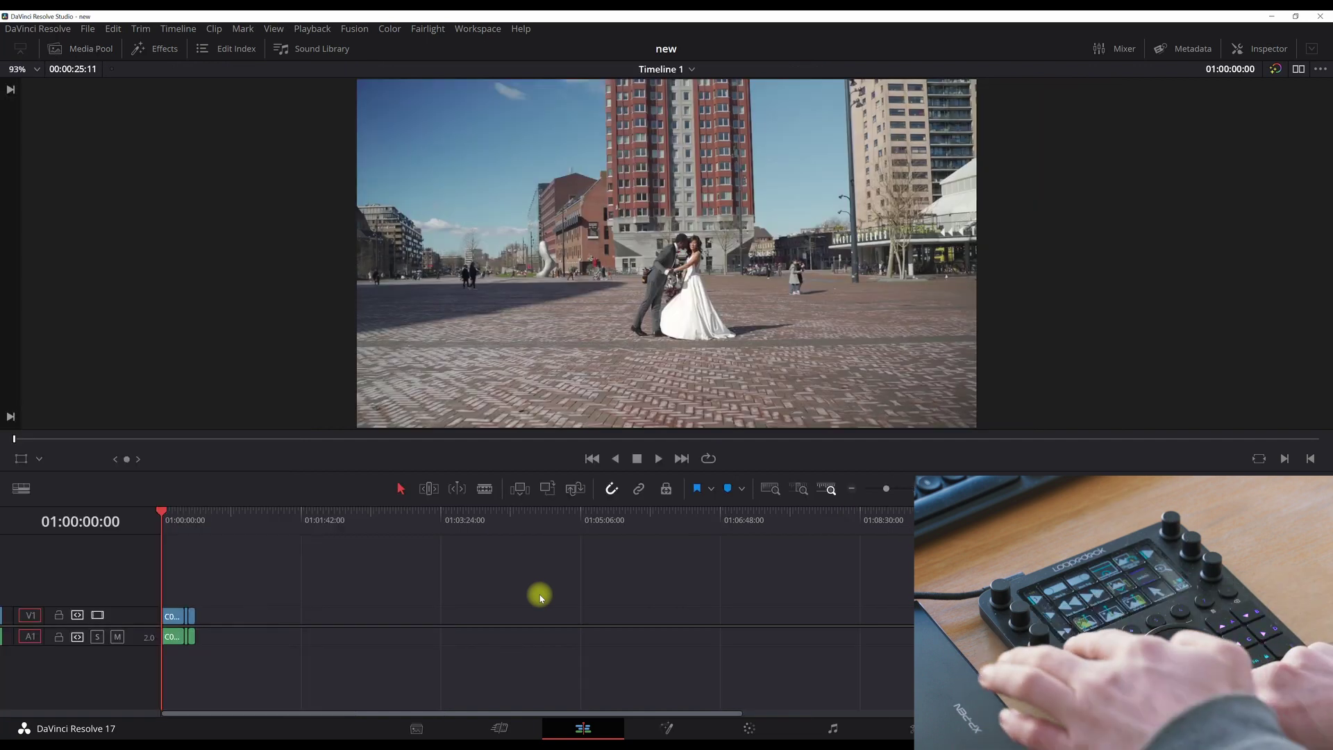
pyautogui.hotkey('ctrl', 'shift', '1')
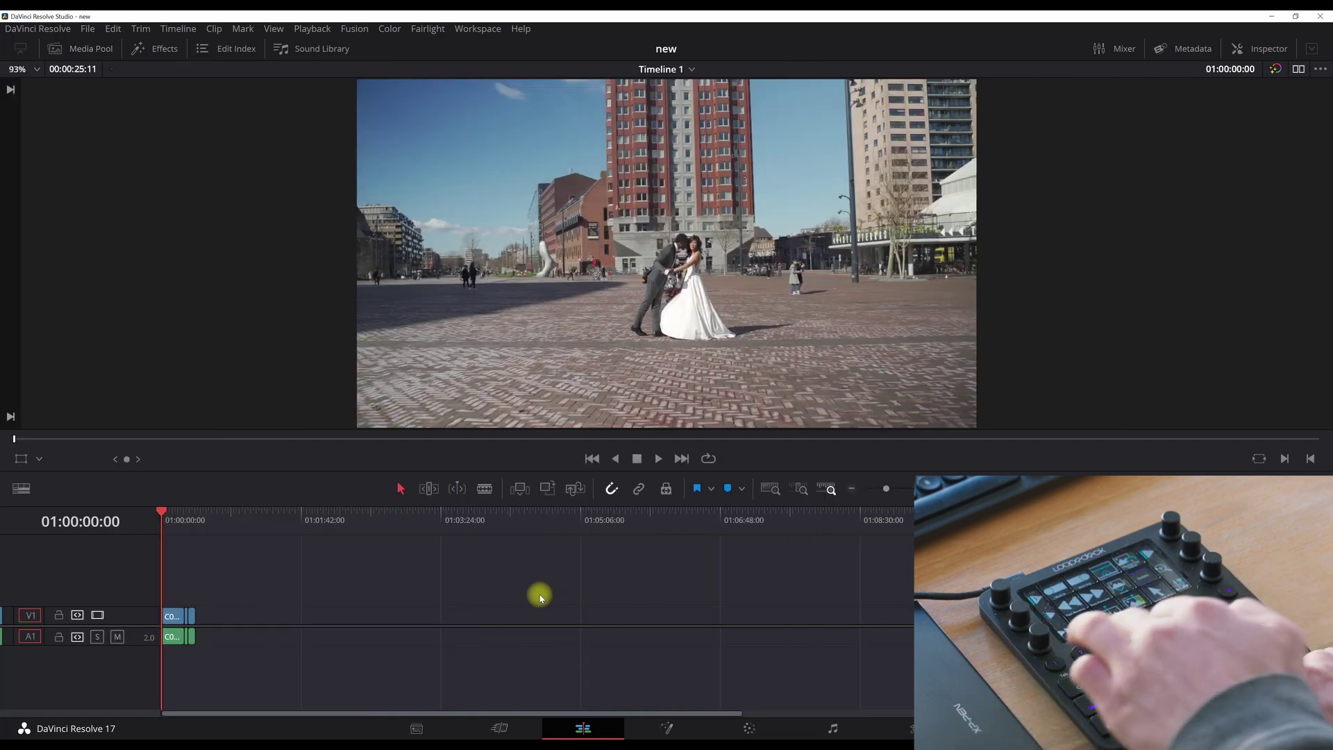
# - Show and hide the Effects library, the Inspector and the audio Mixer on the Edit page
pyautogui.hotkey('ctrl', 'shift', '6')
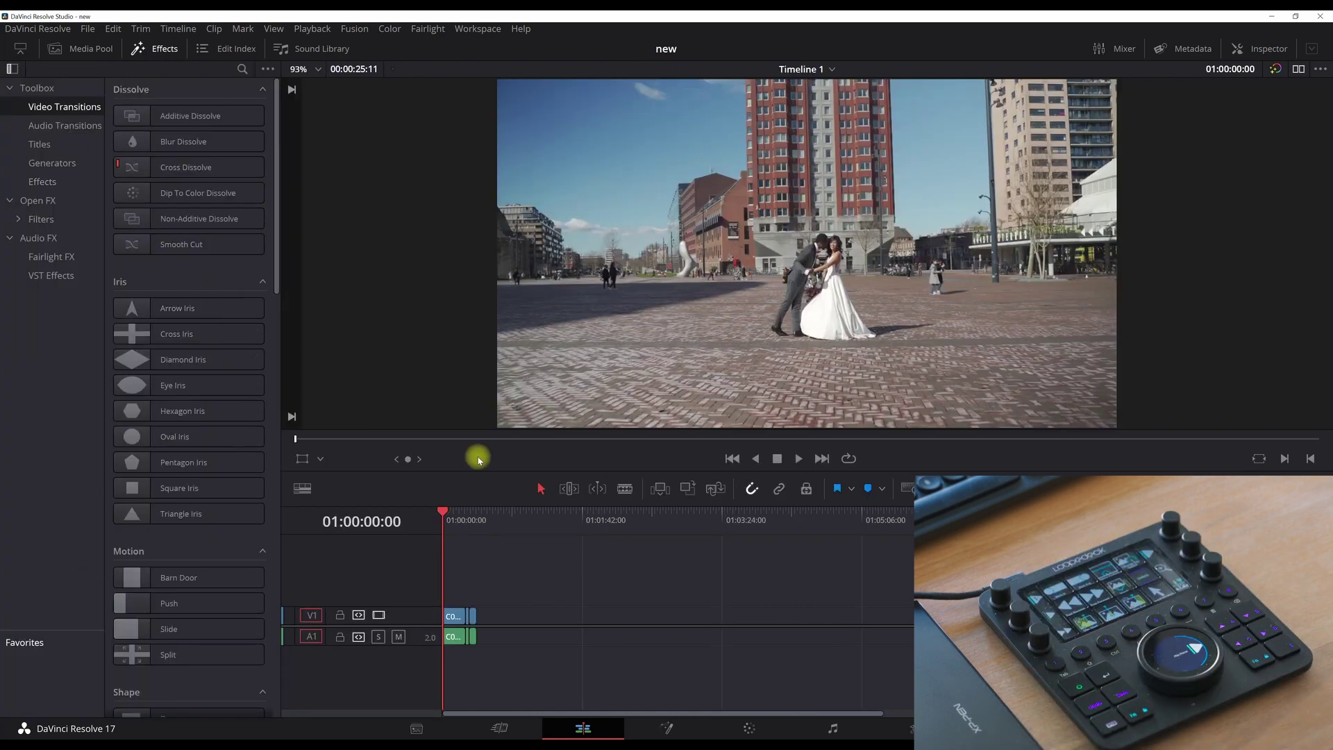
pyautogui.hotkey('ctrl', 'shift', '6')
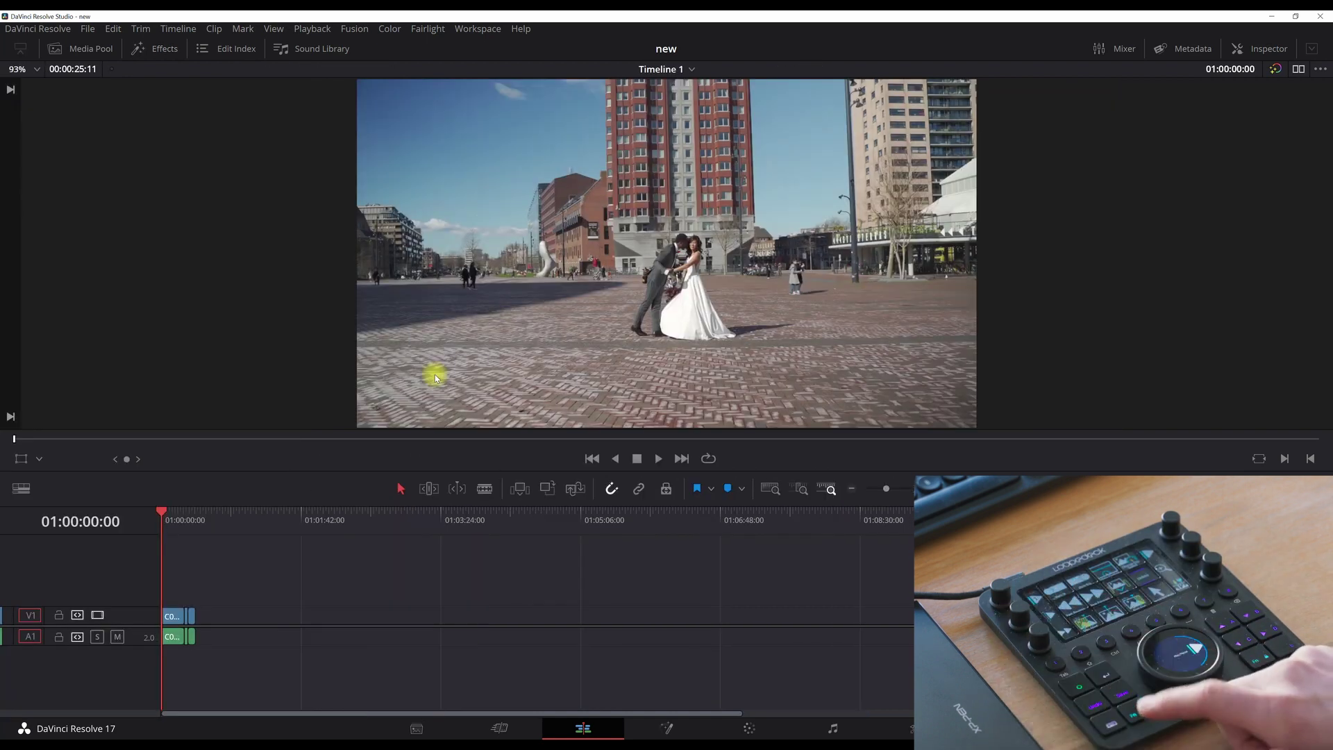
pyautogui.hotkey('ctrl', 'shift', '9')
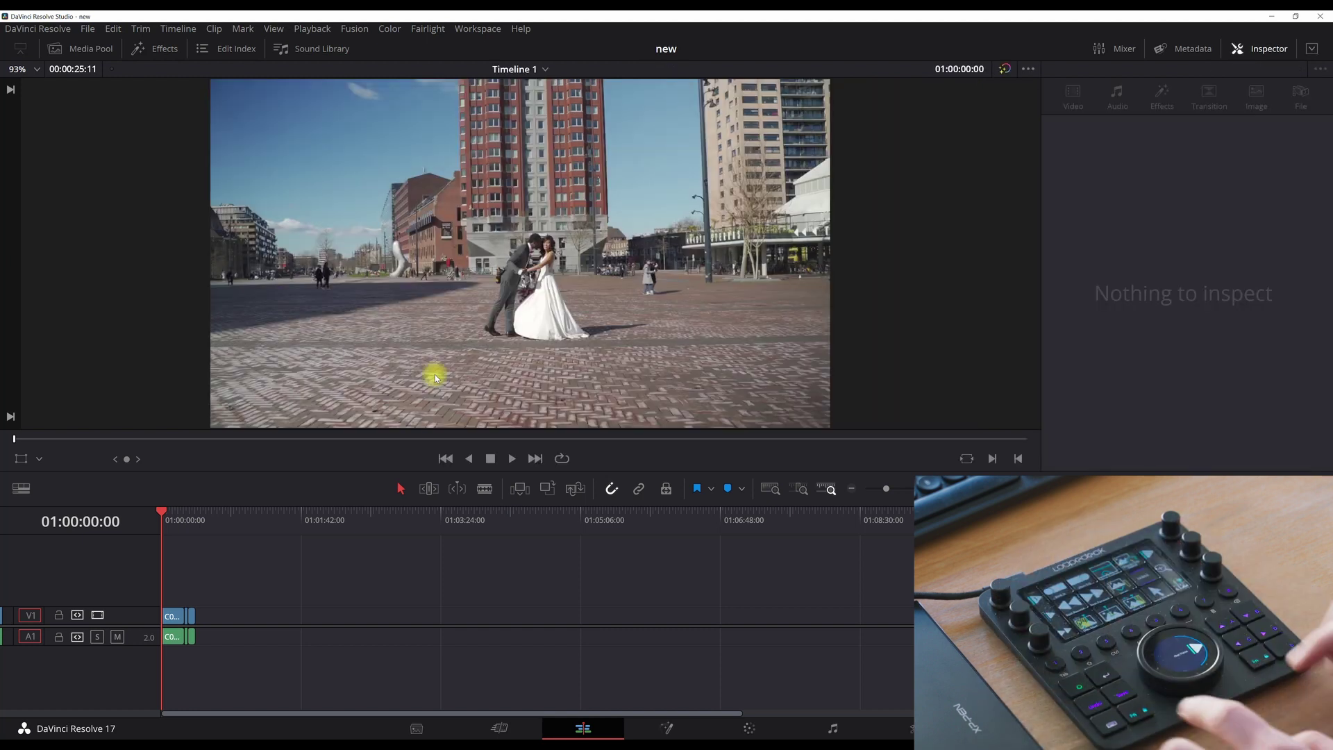
pyautogui.hotkey('ctrl', 'shift', '4')
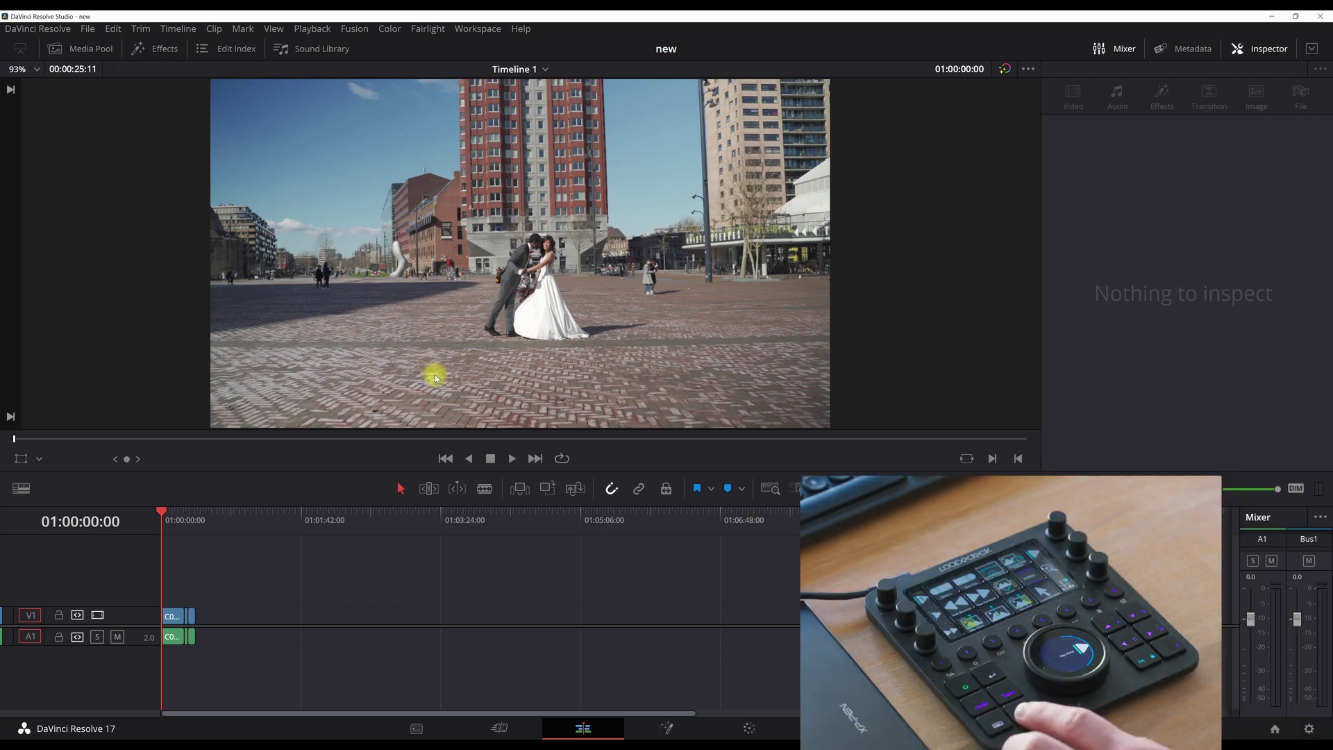
pyautogui.hotkey('ctrl', 'shift', '4')
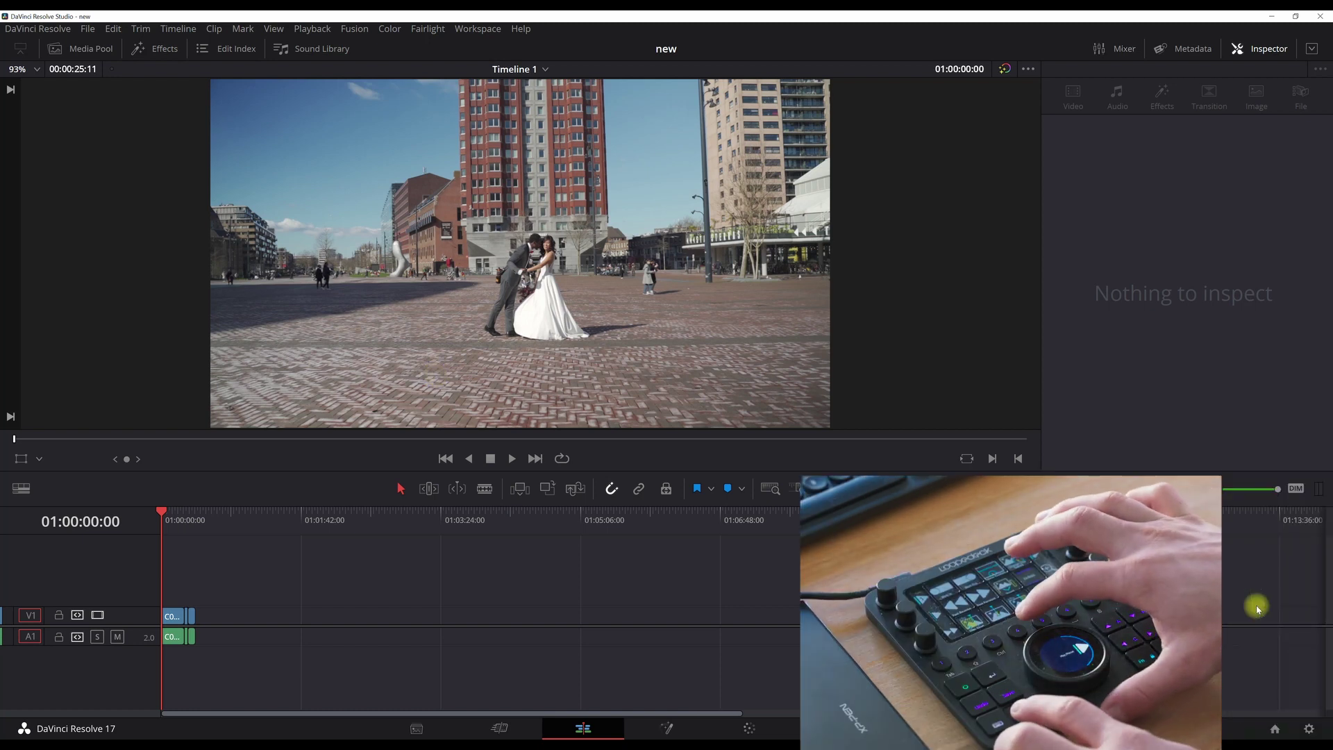
pyautogui.hotkey('ctrl', '9')
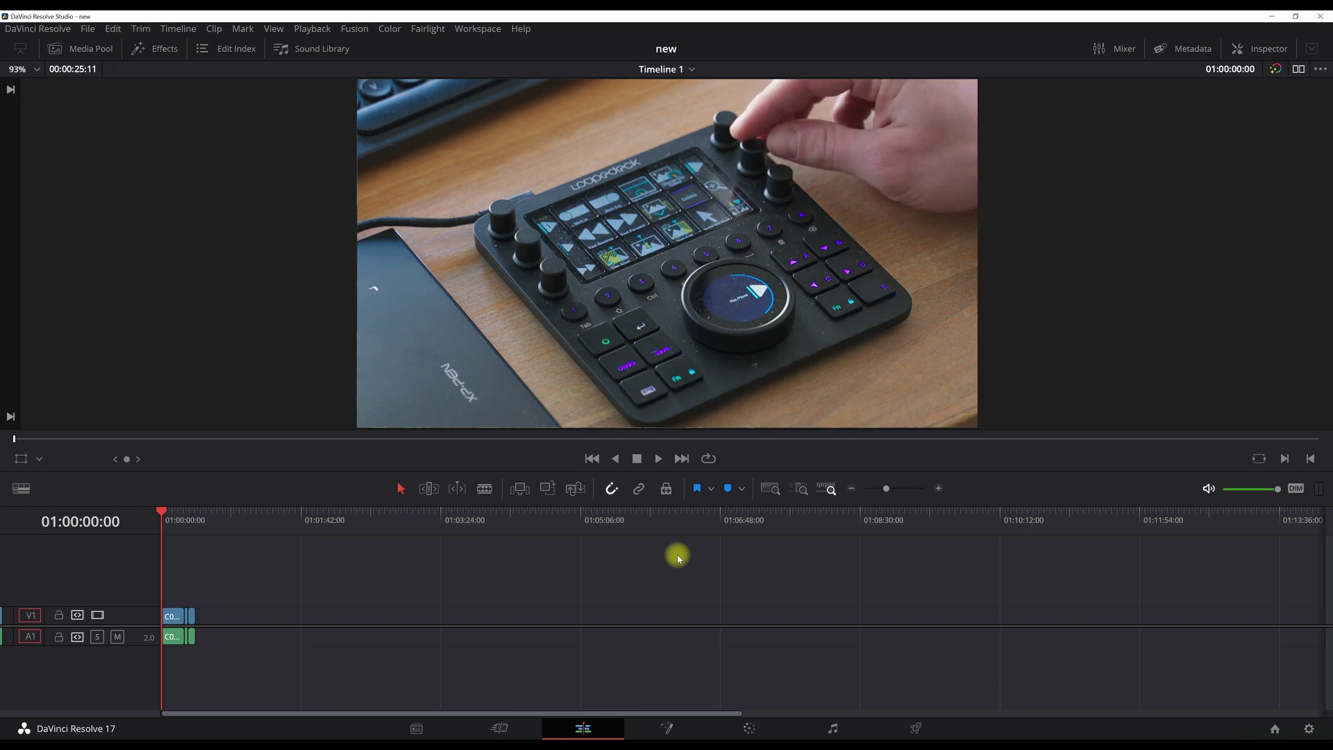
# - Zoom in on Timeline 1 to enlarge its three clips and zoom partway back out
pyautogui.hotkey('ctrl', '=')
pyautogui.hotkey('ctrl', '=')
pyautogui.hotkey('ctrl', '=')
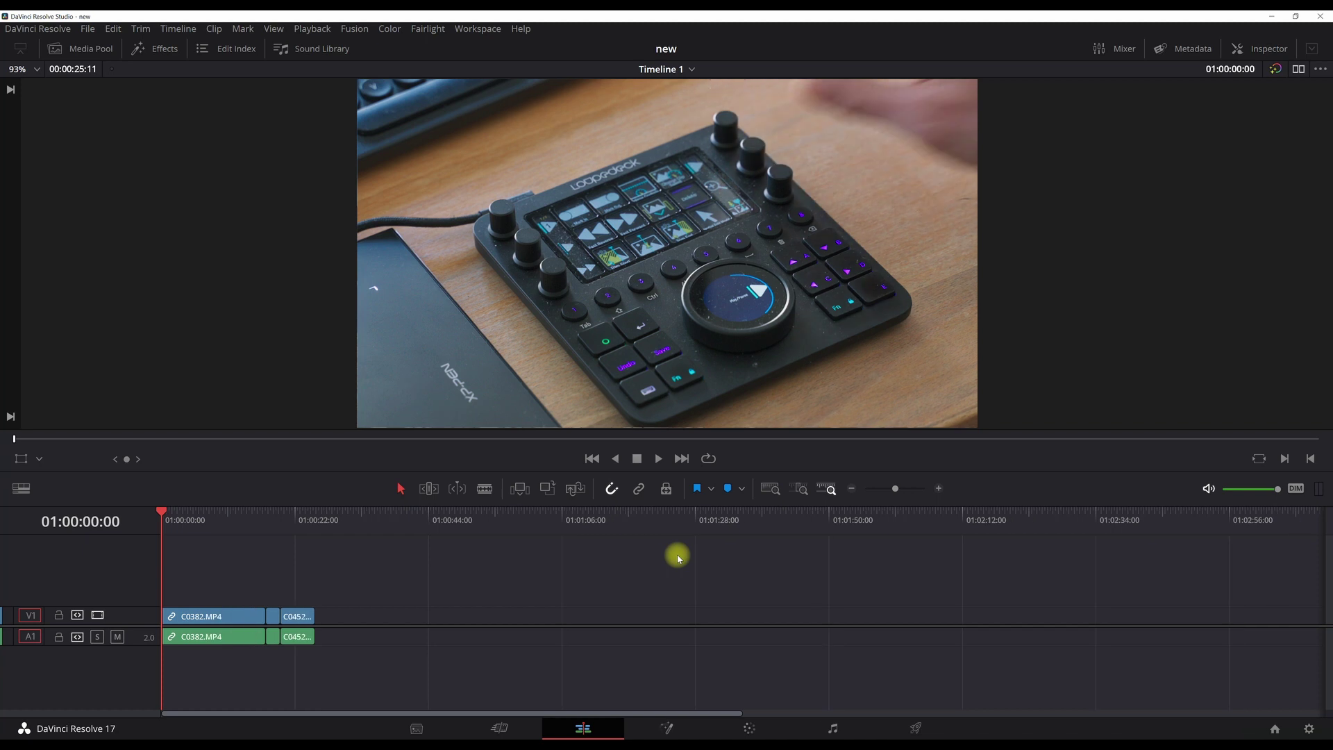
pyautogui.hotkey('ctrl', '=')
pyautogui.hotkey('ctrl', '=')
pyautogui.hotkey('ctrl', '=')
pyautogui.hotkey('ctrl', '=')
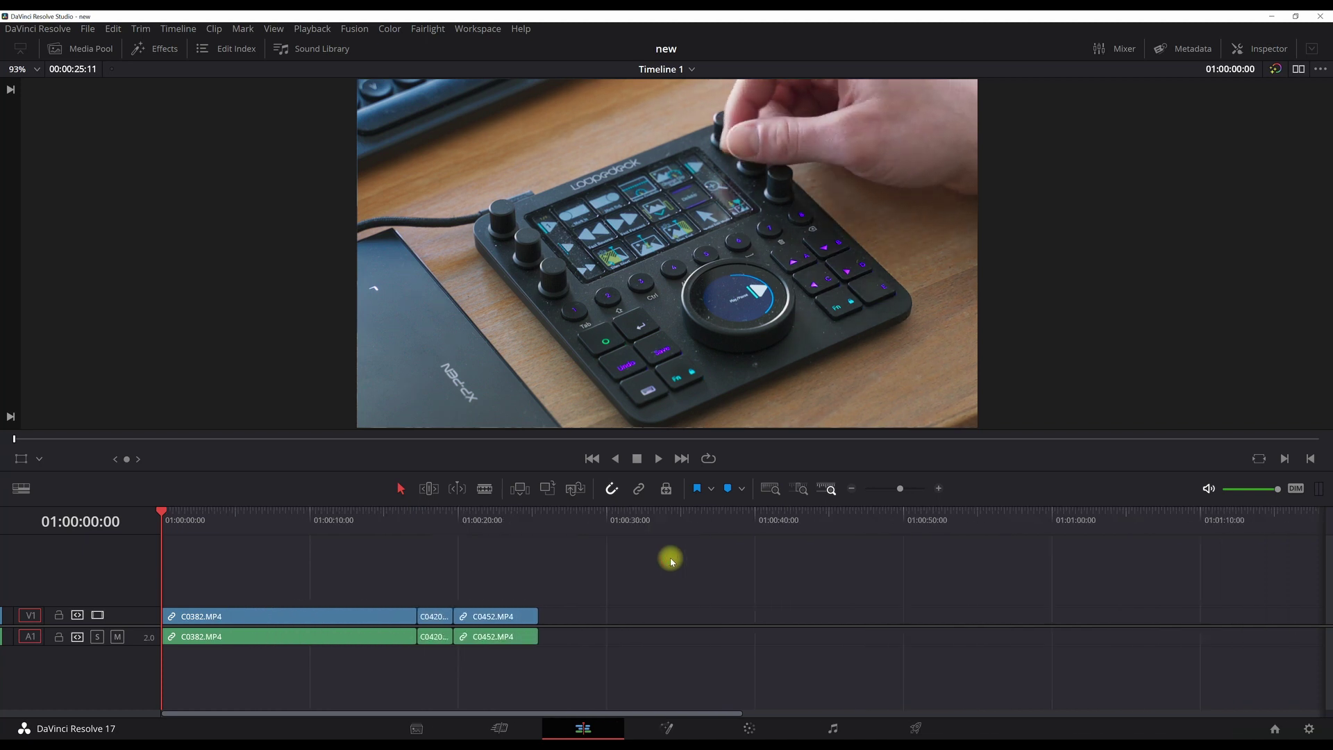
pyautogui.hotkey('ctrl', '-')
pyautogui.hotkey('ctrl', '-')
pyautogui.hotkey('ctrl', '-')
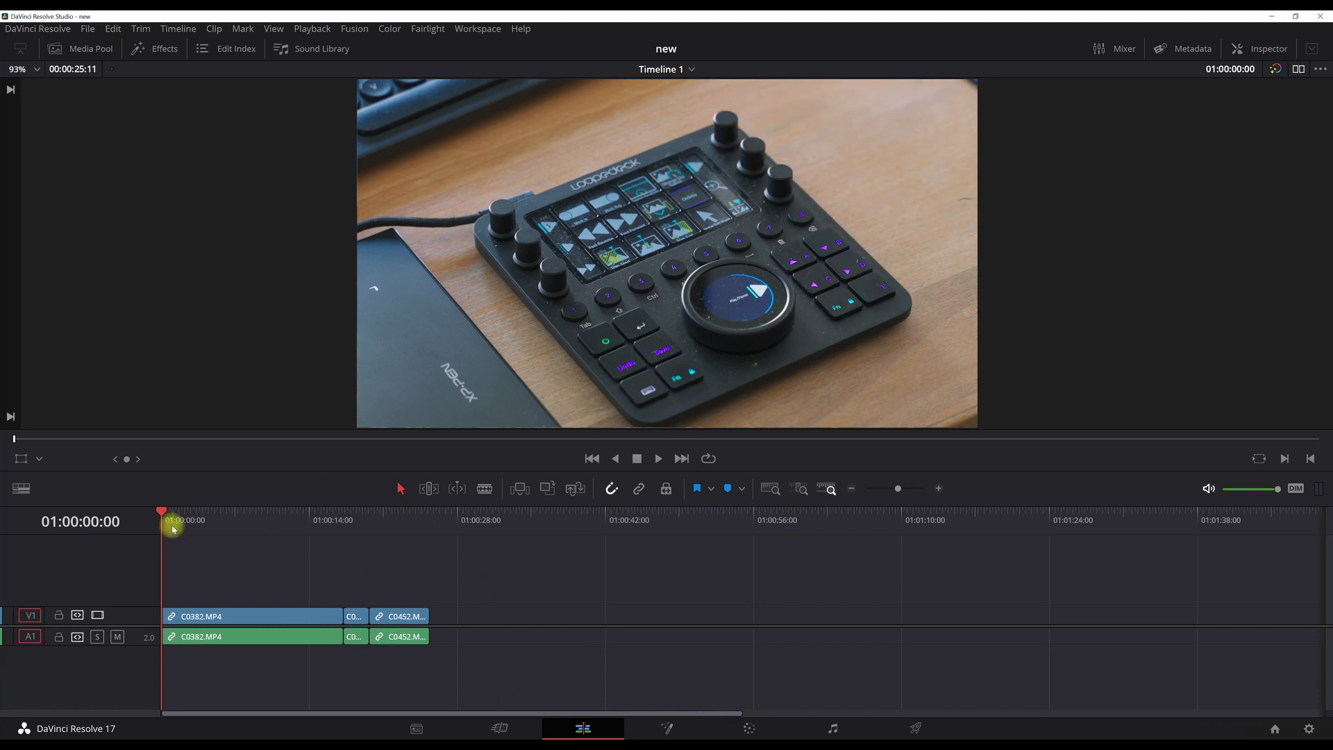
# - Scrub the playhead within C0382.MP4, jump between the clip edit points and return to the timeline's start
pyautogui.moveTo(299, 529)
pyautogui.mouseDown()
pyautogui.moveTo(413, 527)
pyautogui.moveTo(253, 522)
pyautogui.moveTo(315, 520)
pyautogui.mouseUp()
pyautogui.press('Down')
pyautogui.press('Down')
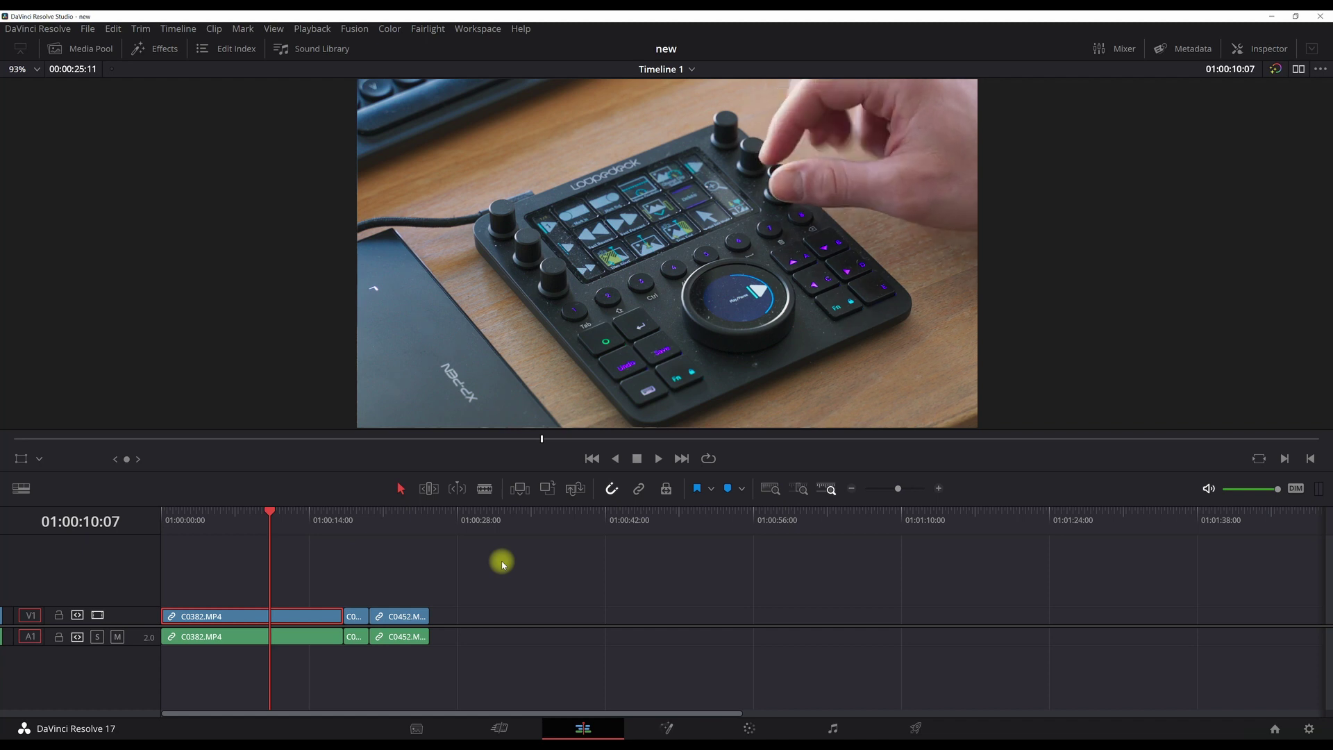
pyautogui.press('Home')
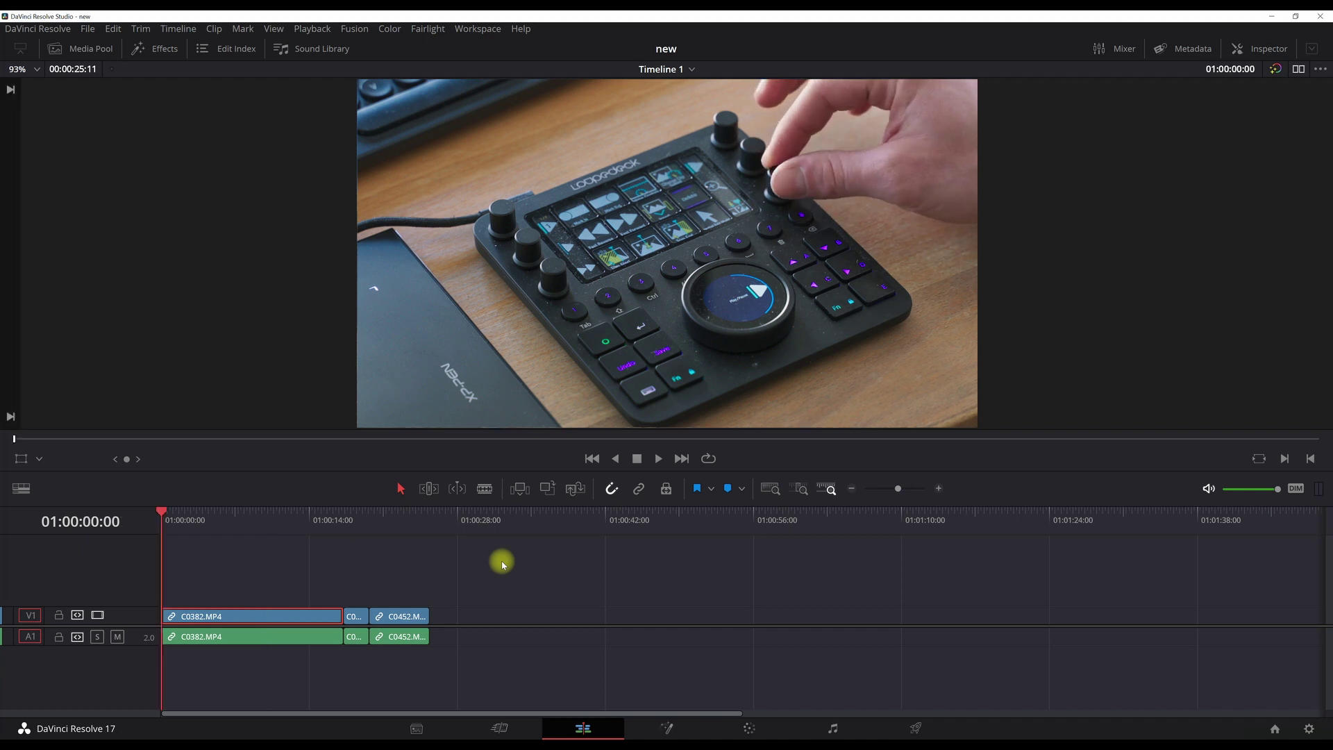
pyautogui.press('Down')
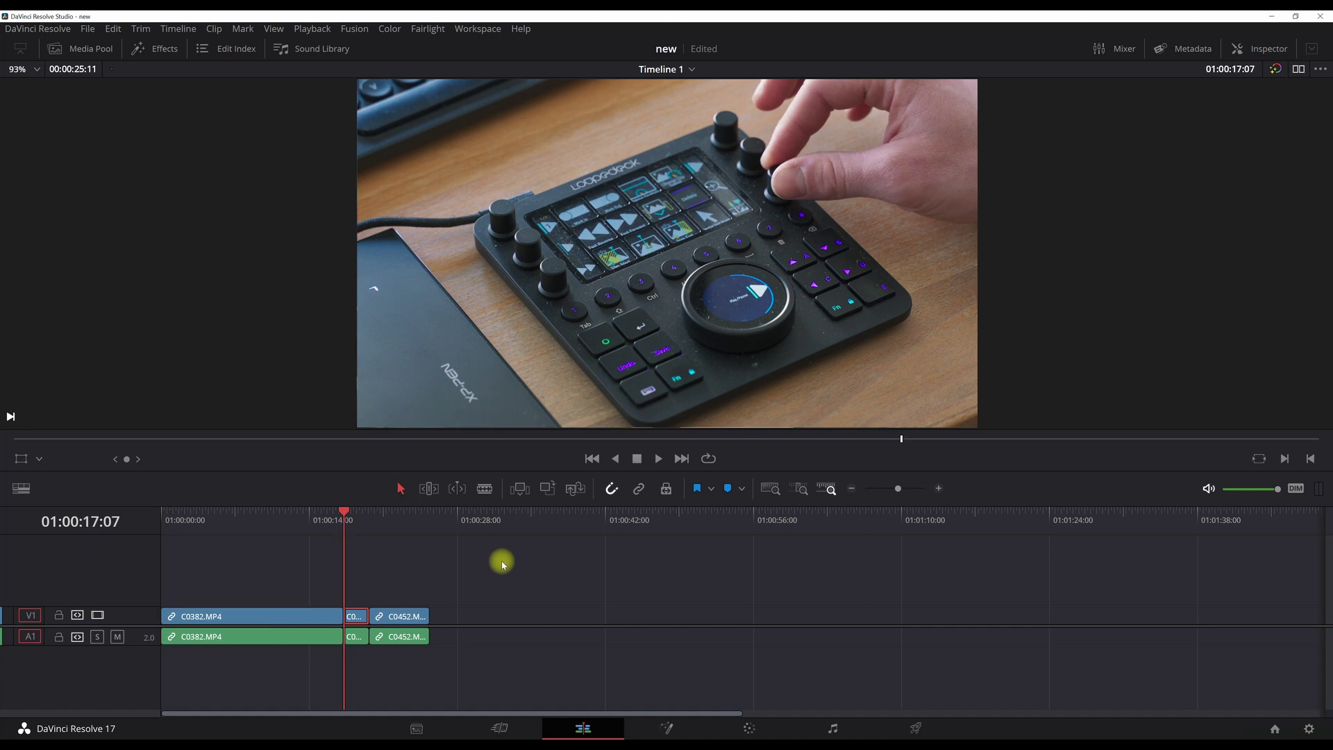
pyautogui.press('Up')
pyautogui.press('Up')
pyautogui.press('Up')
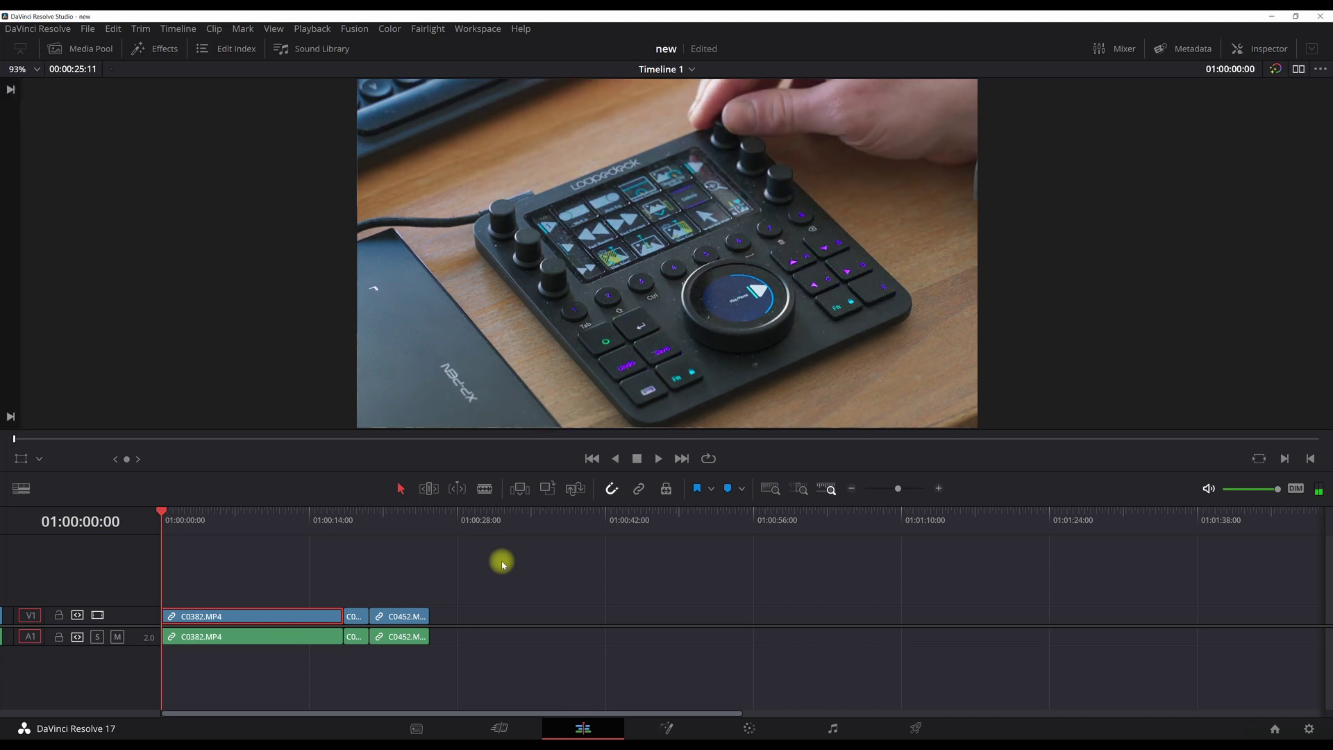
# - Jump to the cut between C0382.MP4 and C0420.MP4 and step the playhead back by frames to 01:00:17:04
pyautogui.press('Down')
pyautogui.hotkey('ctrl', '=')
pyautogui.hotkey('ctrl', '=')
pyautogui.hotkey('ctrl', '=')
pyautogui.hotkey('ctrl', '=')
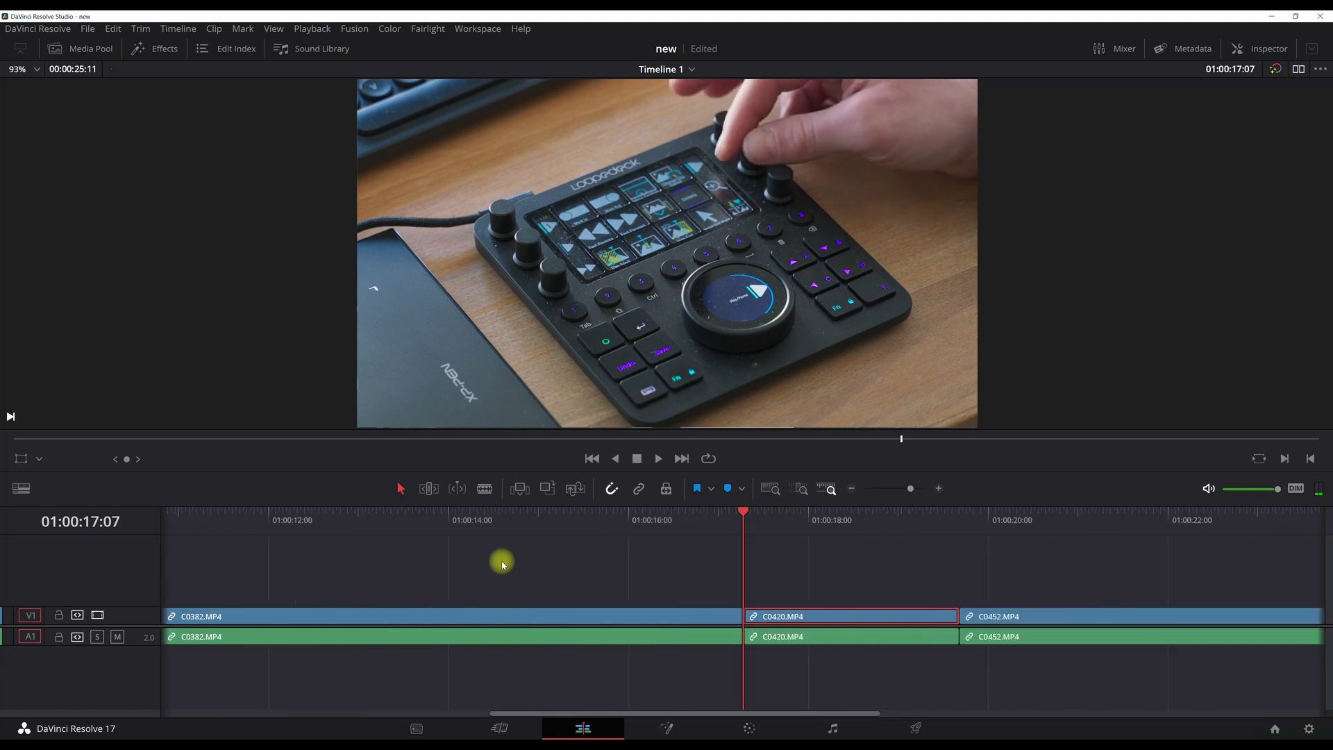
pyautogui.hotkey('ctrl', '=')
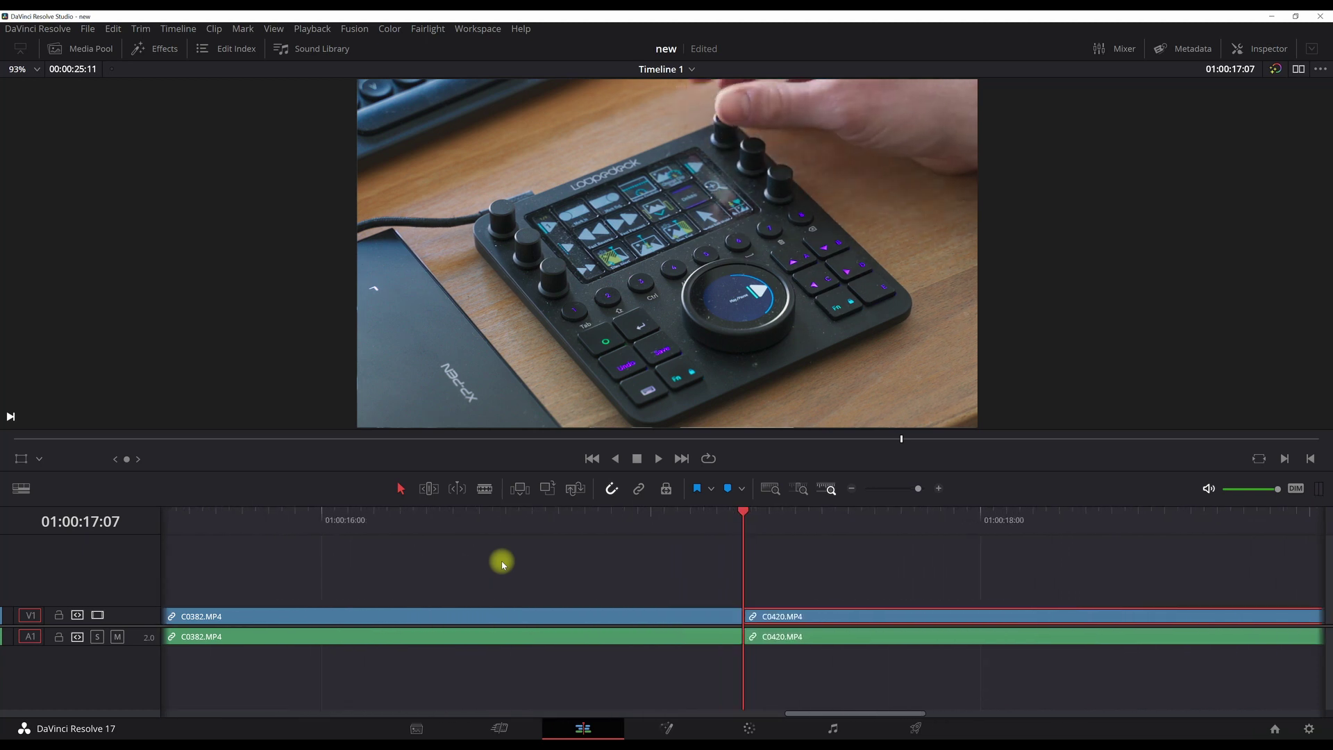
pyautogui.press('Left')
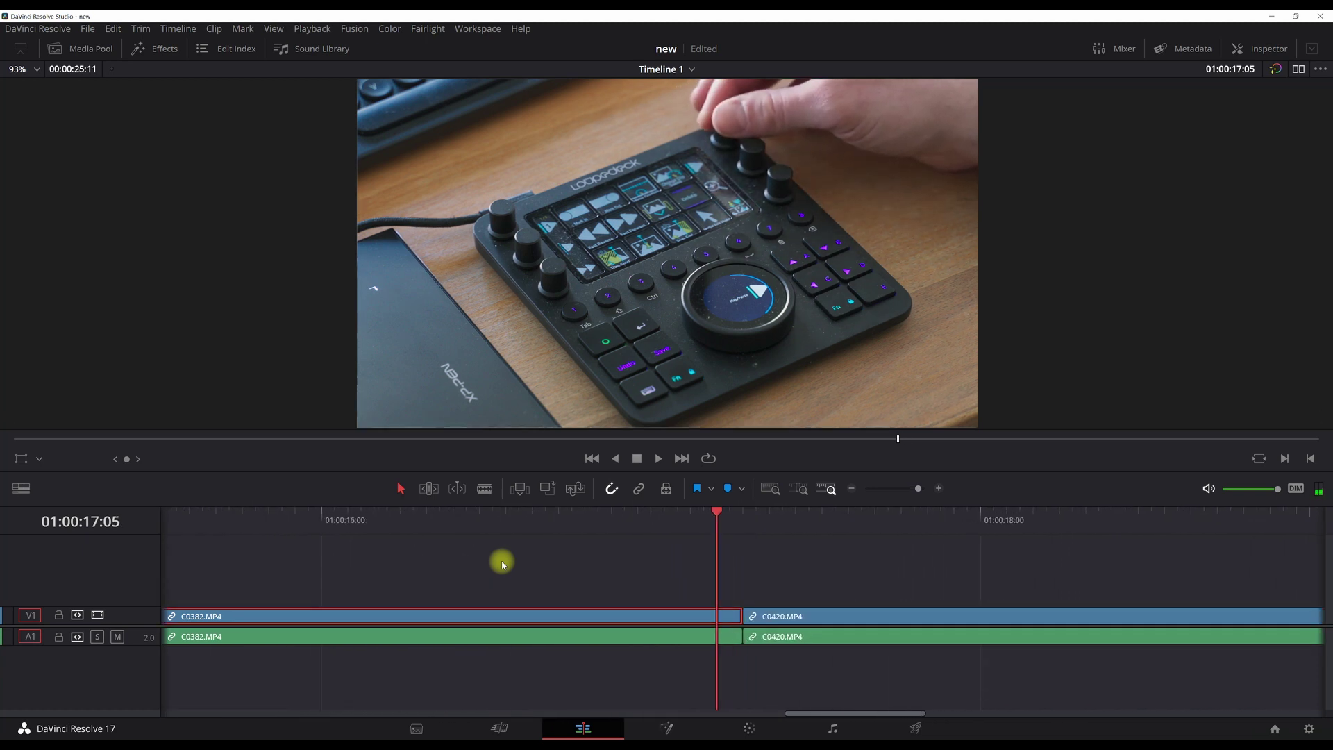
pyautogui.press('Left')
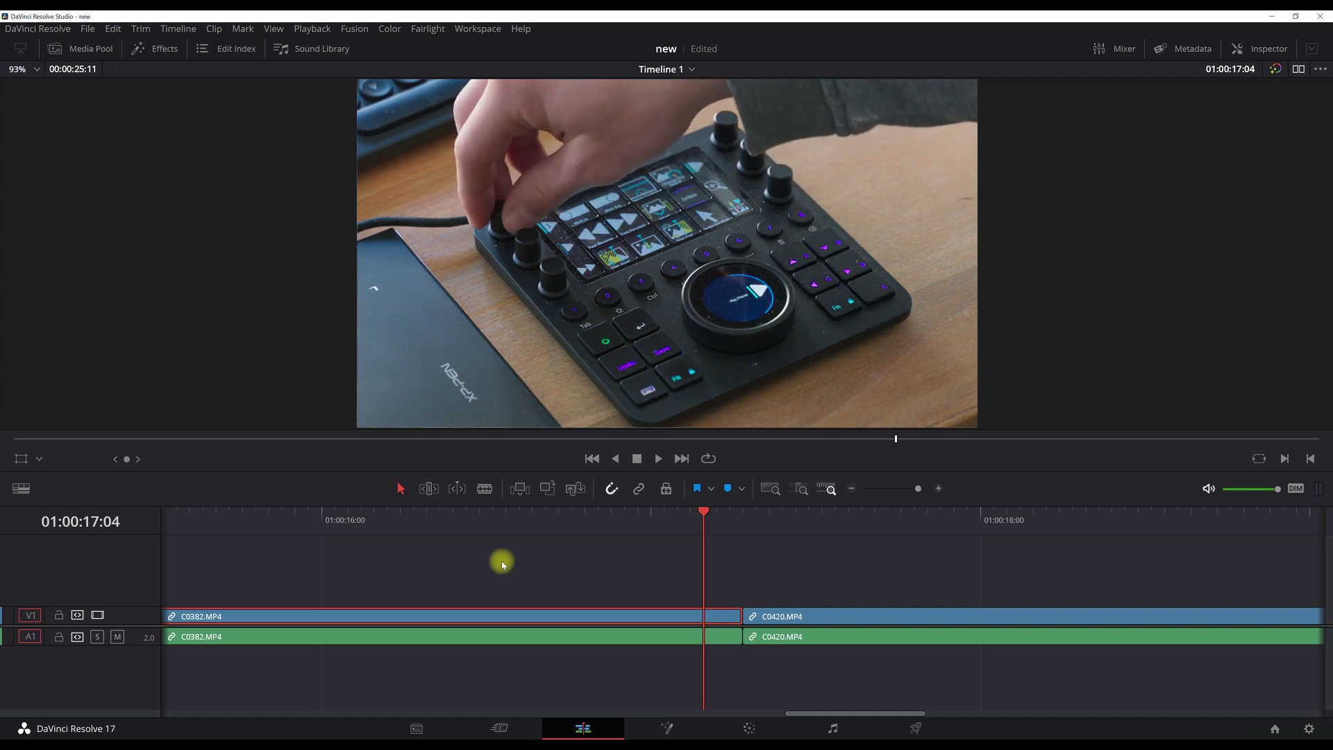
# - Move the playhead back and forward in one-second steps, finishing at 01:00:22:04 in C0452.MP4
pyautogui.hotkey('shift', 'Left')
pyautogui.hotkey('shift', 'Left')
pyautogui.hotkey('shift', 'Right')
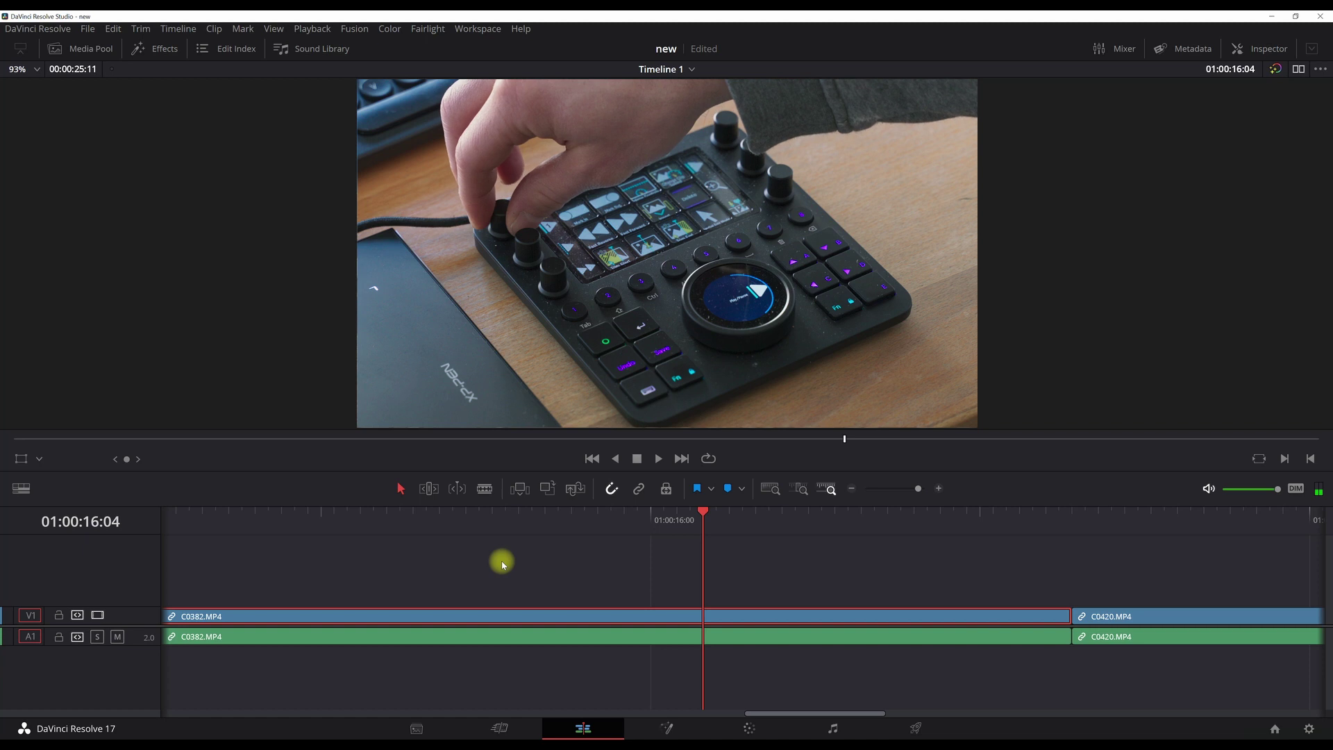
pyautogui.hotkey('shift', 'Right')
pyautogui.hotkey('shift', 'Right')
pyautogui.hotkey('shift', 'Right')
pyautogui.hotkey('shift', 'Right')
pyautogui.hotkey('shift', 'Right')
pyautogui.hotkey('shift', 'Right')
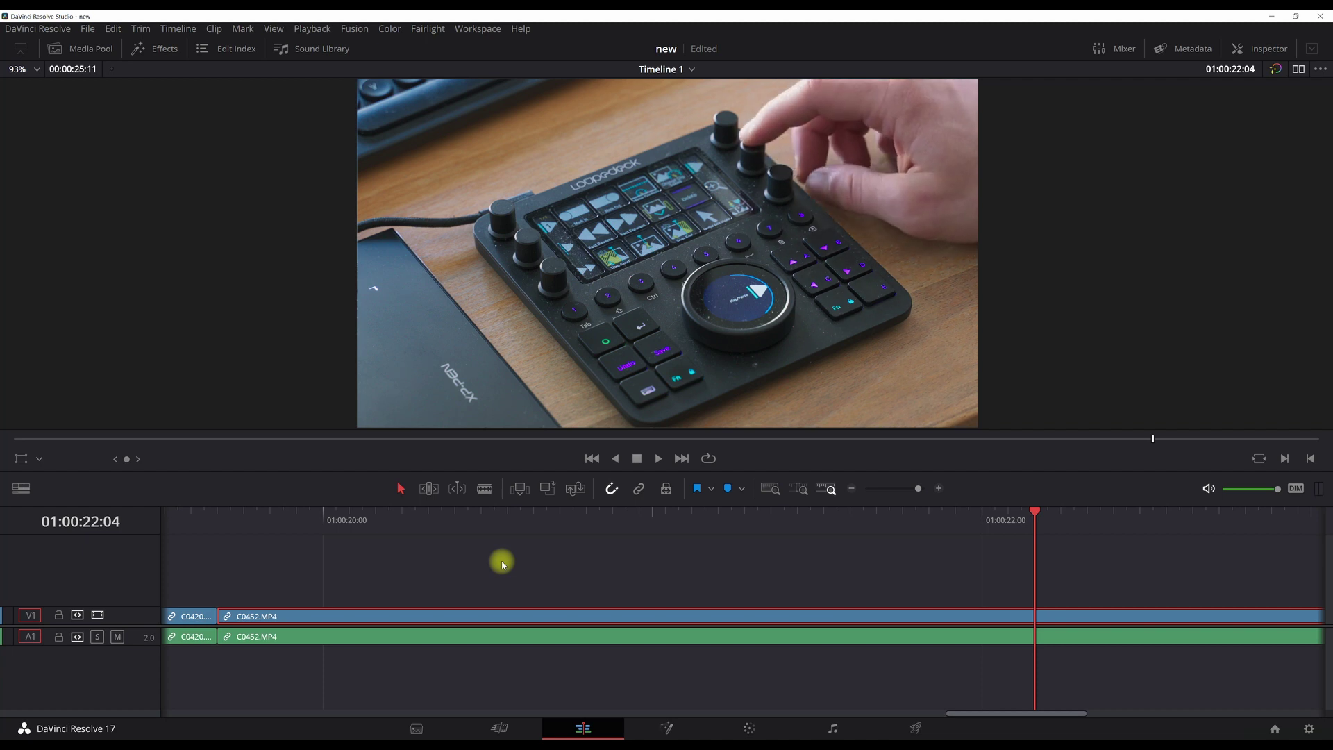
# - Return the playhead to the start of C0420.MP4 and move that clip's video up to track V2
pyautogui.hotkey('ctrl', '-')
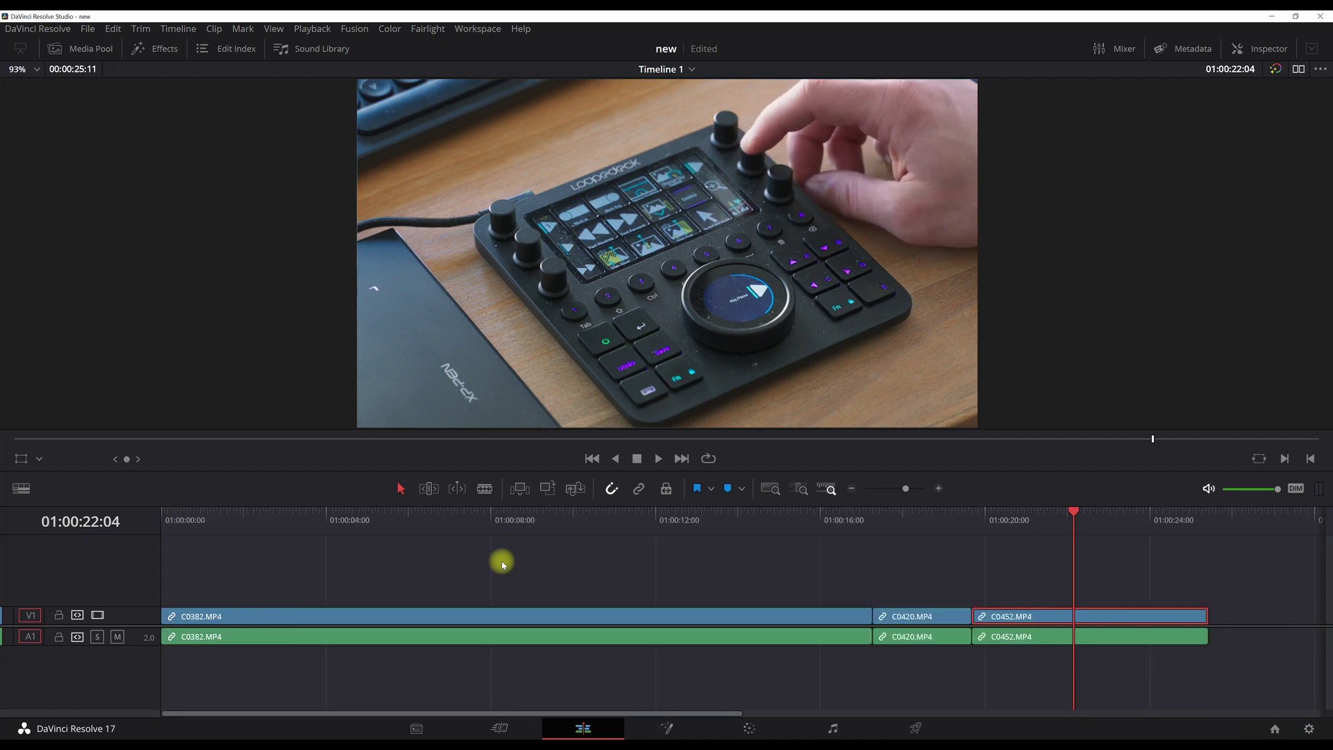
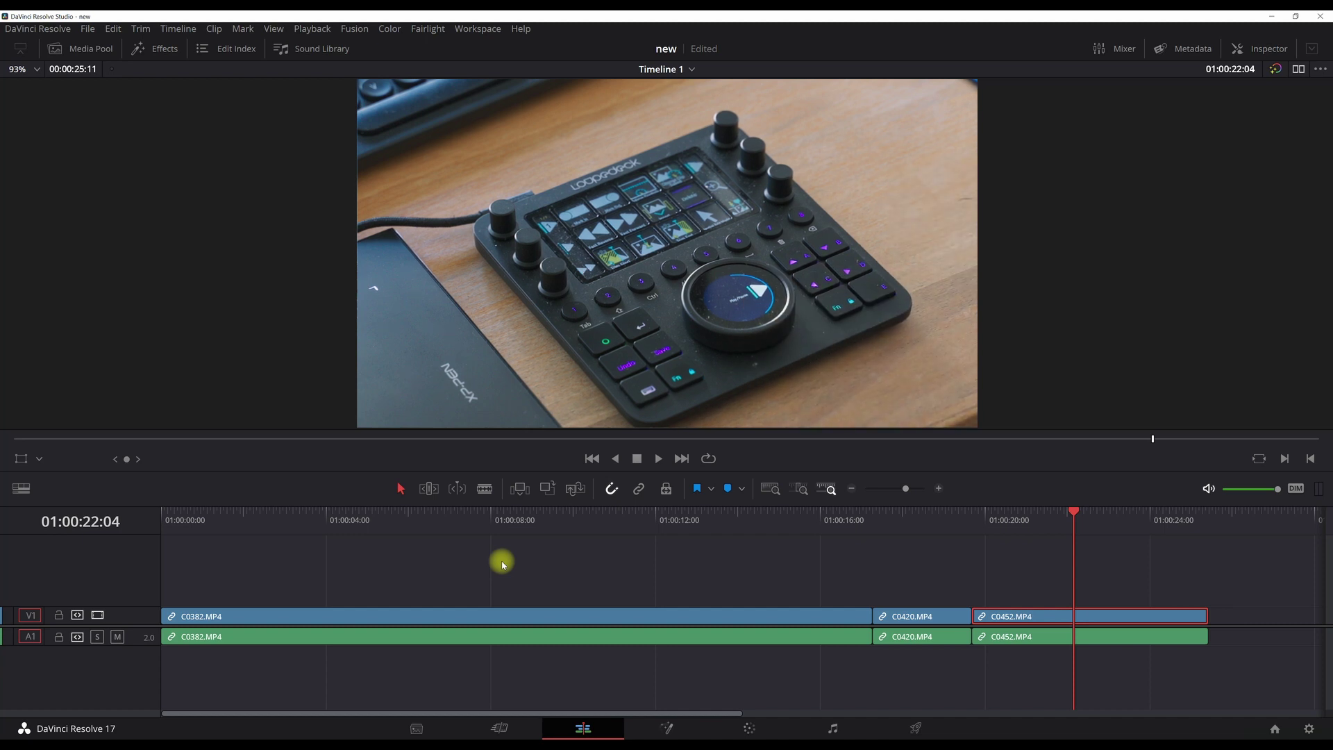
pyautogui.press('Up')
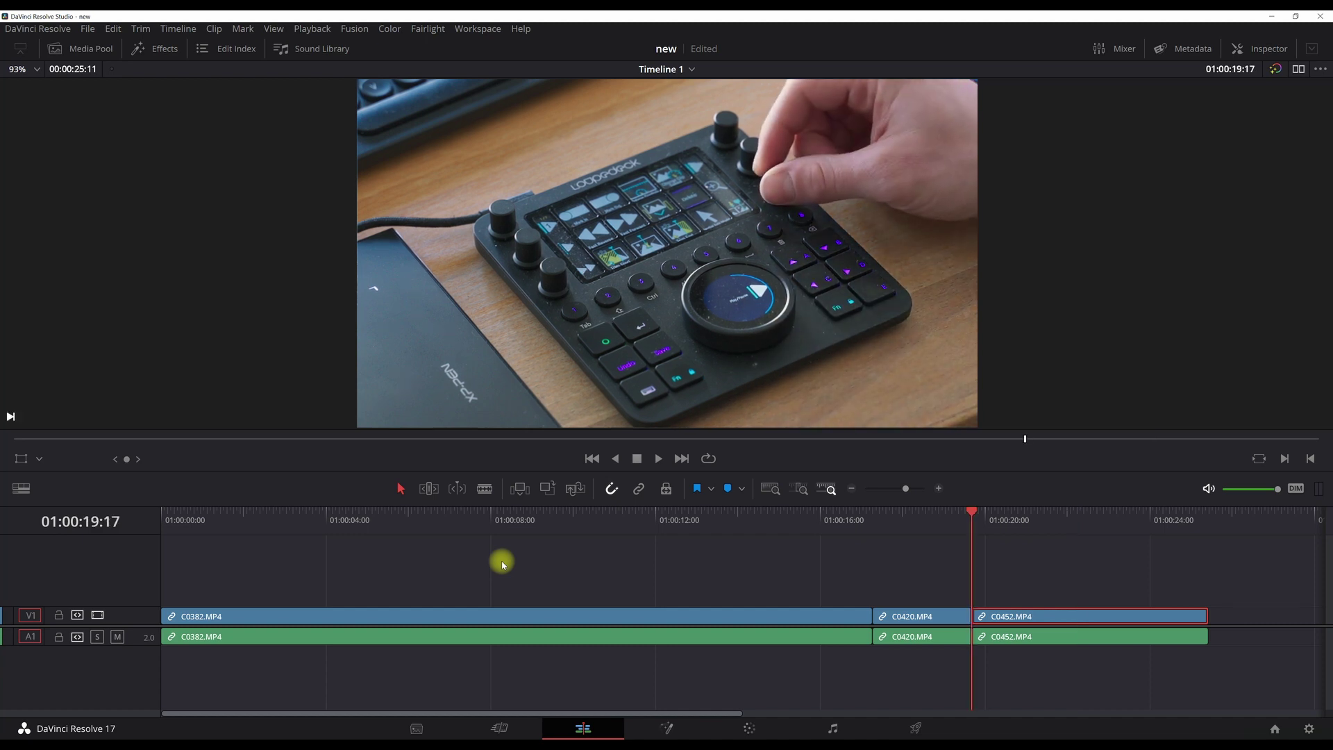
pyautogui.press('Up')
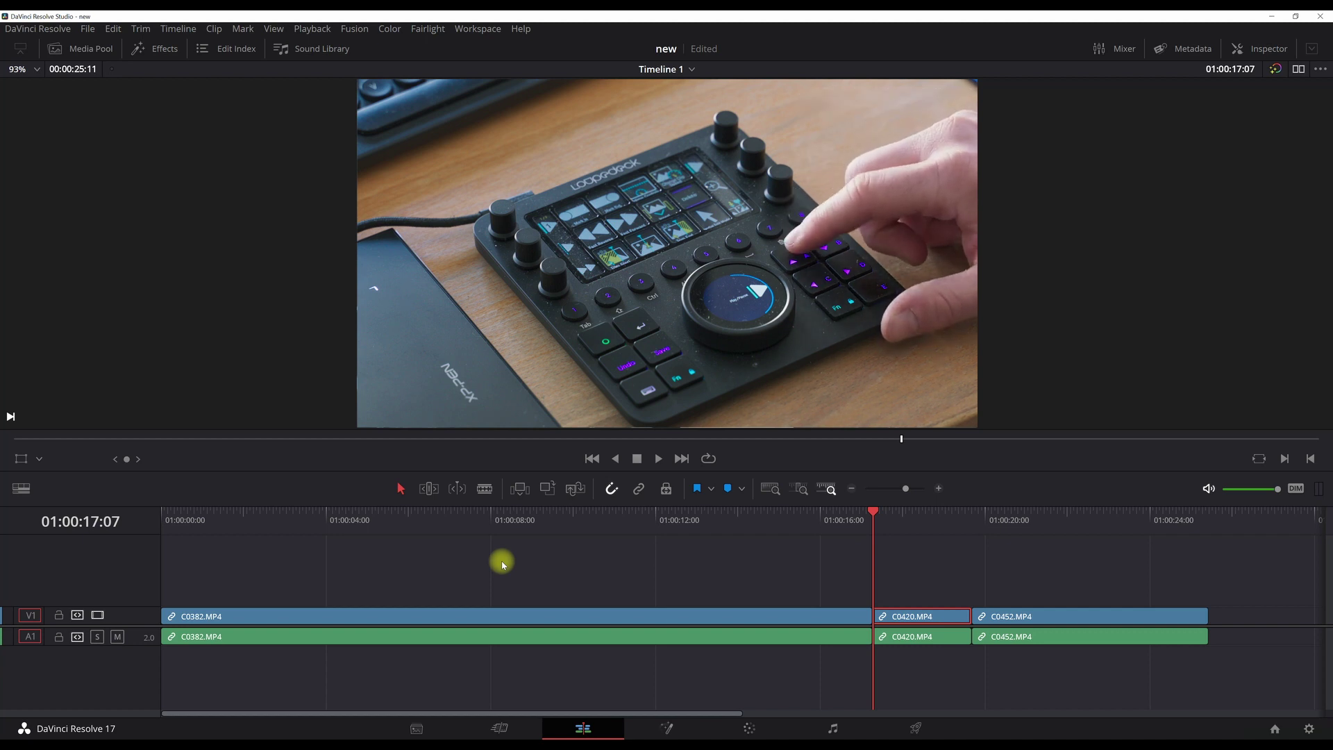
pyautogui.hotkey('alt', 'Up')
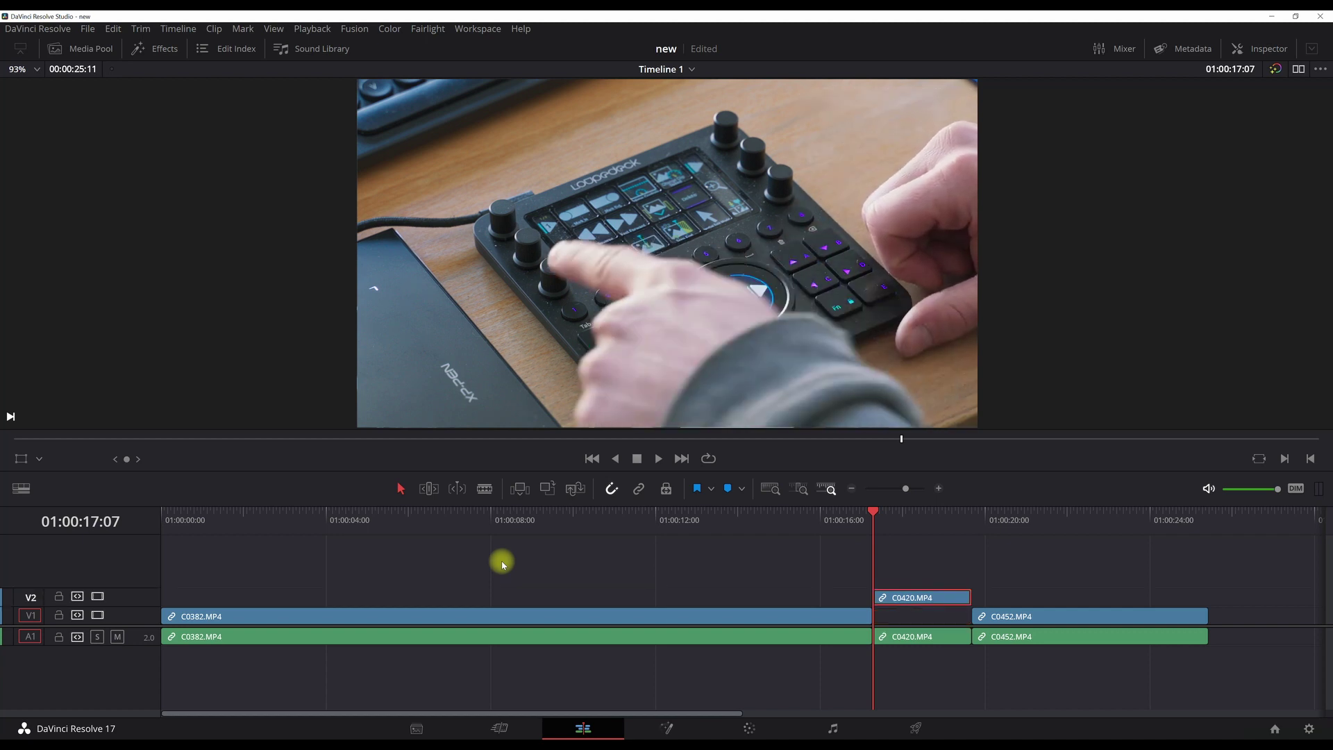
pyautogui.hotkey('ctrl', 's')
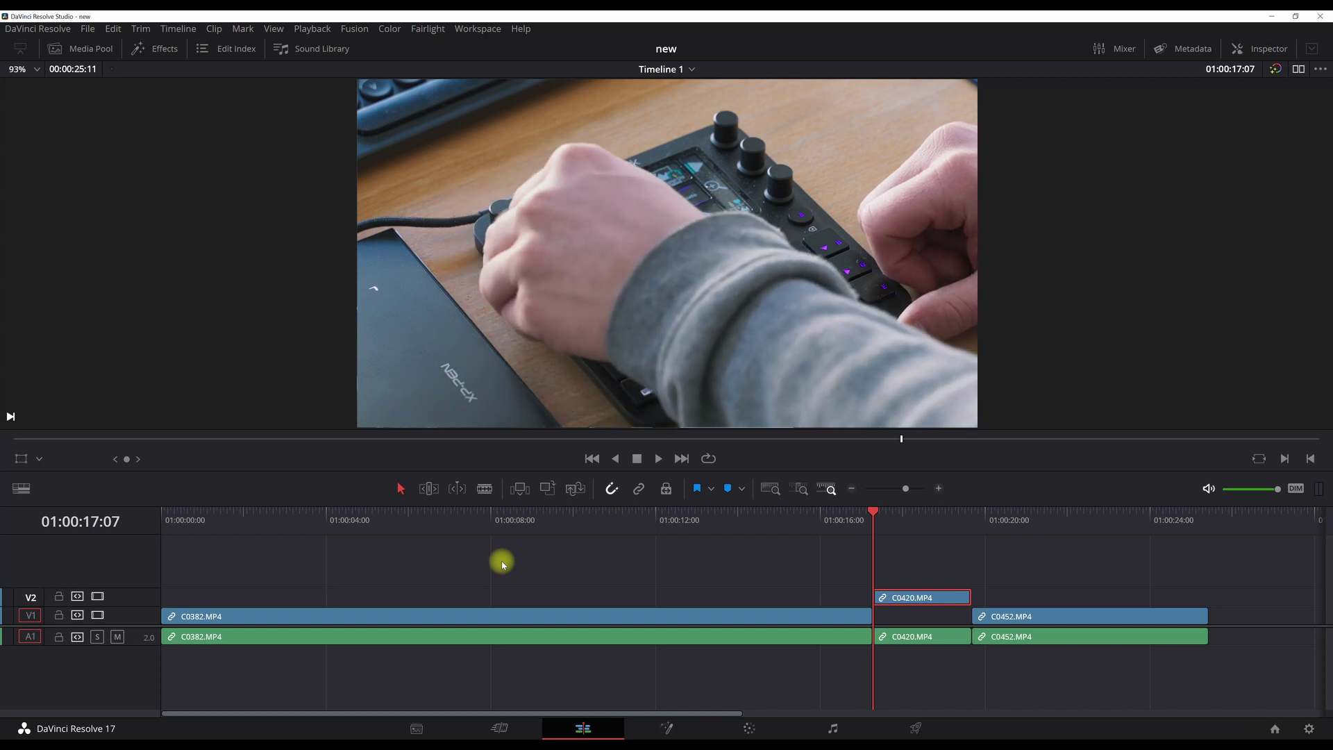
# - Try nudging the C0420.MP4 video on V2 five frames later and then well ahead of its audio
pyautogui.press(',')
pyautogui.press('.')
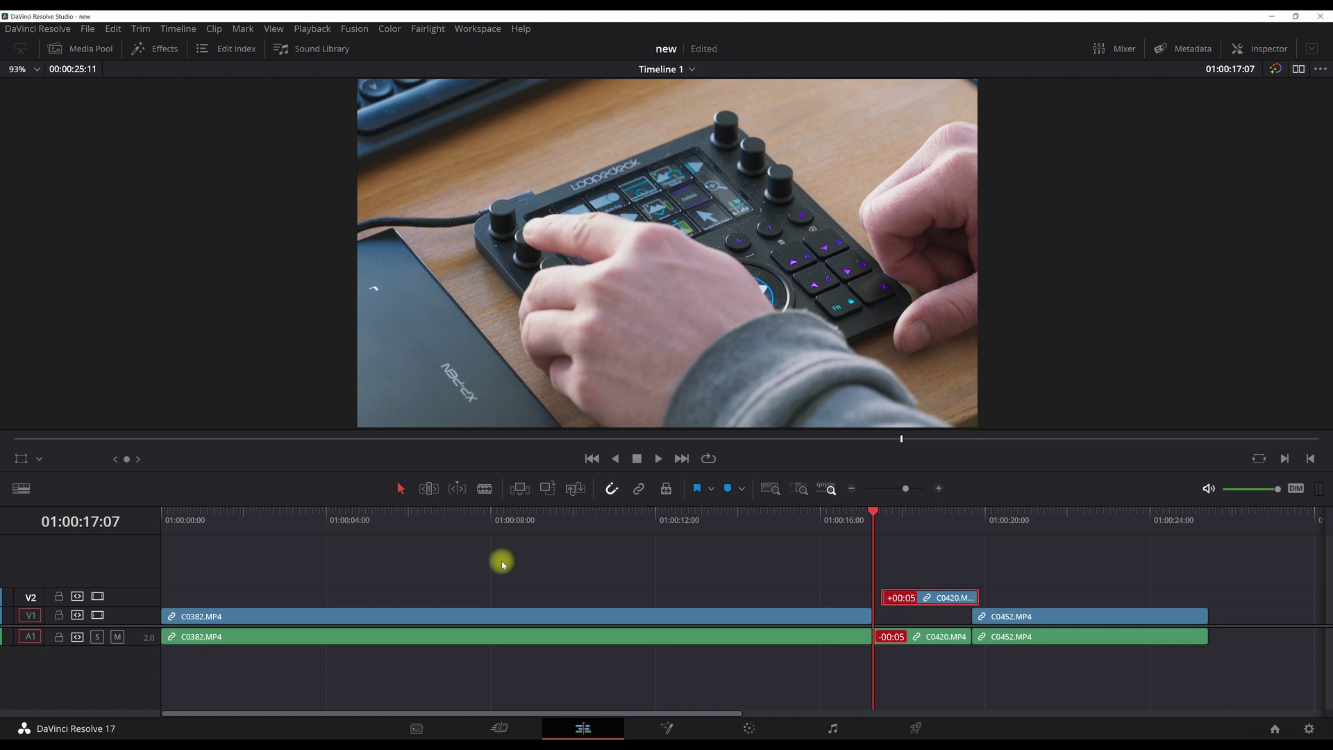
pyautogui.hotkey('ctrl', 's')
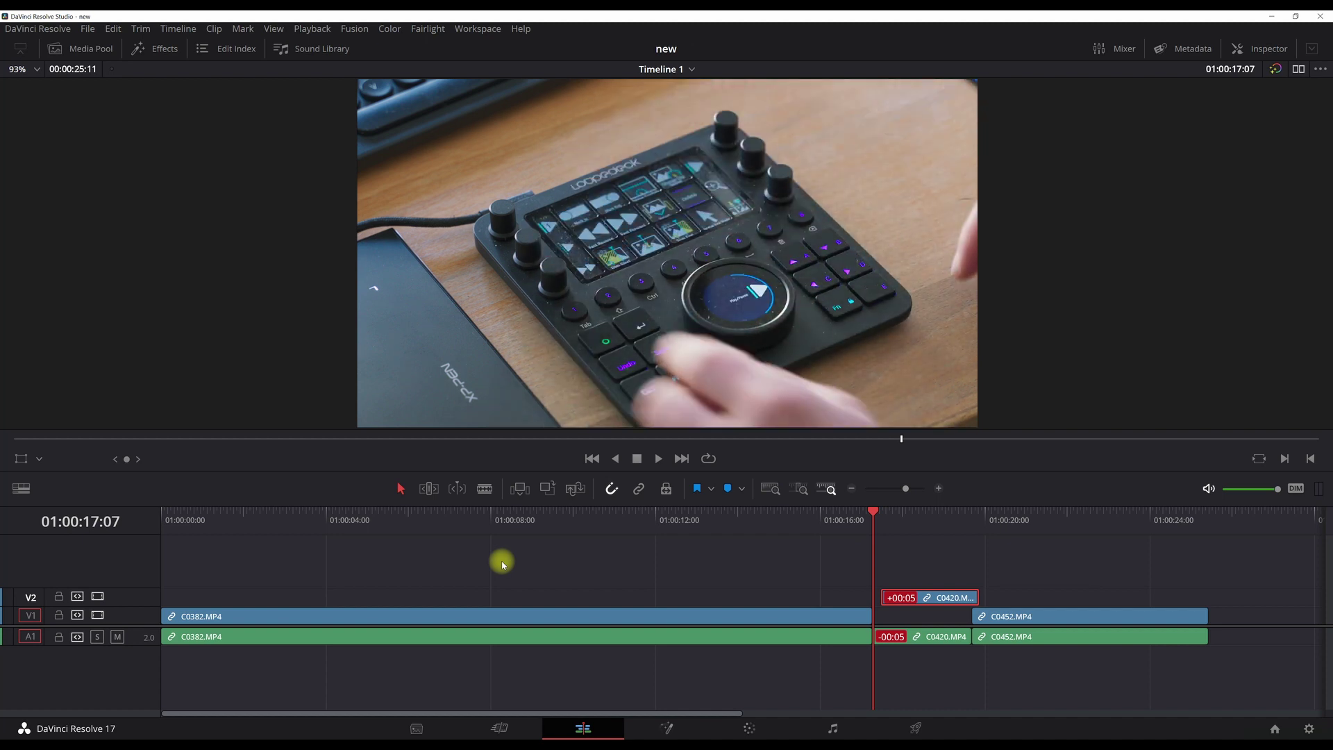
pyautogui.press(',')
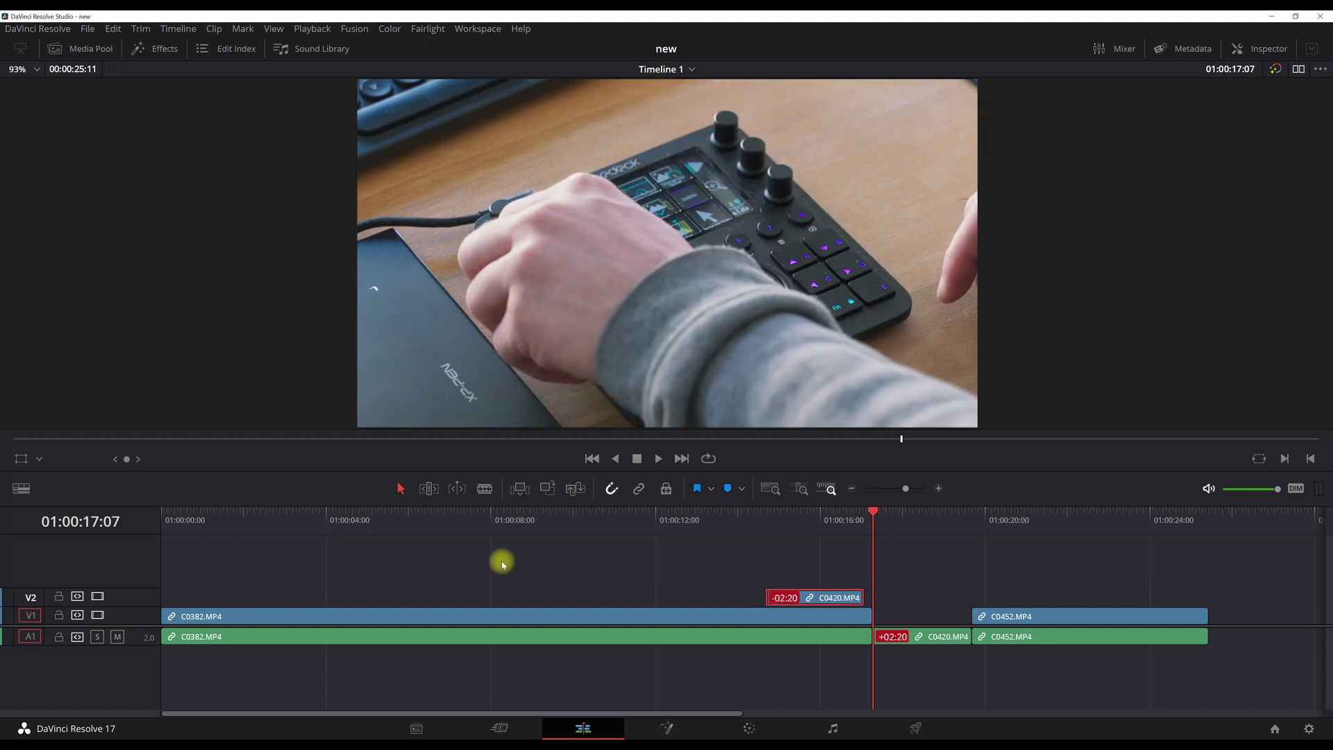
pyautogui.press('.')
pyautogui.press(',')
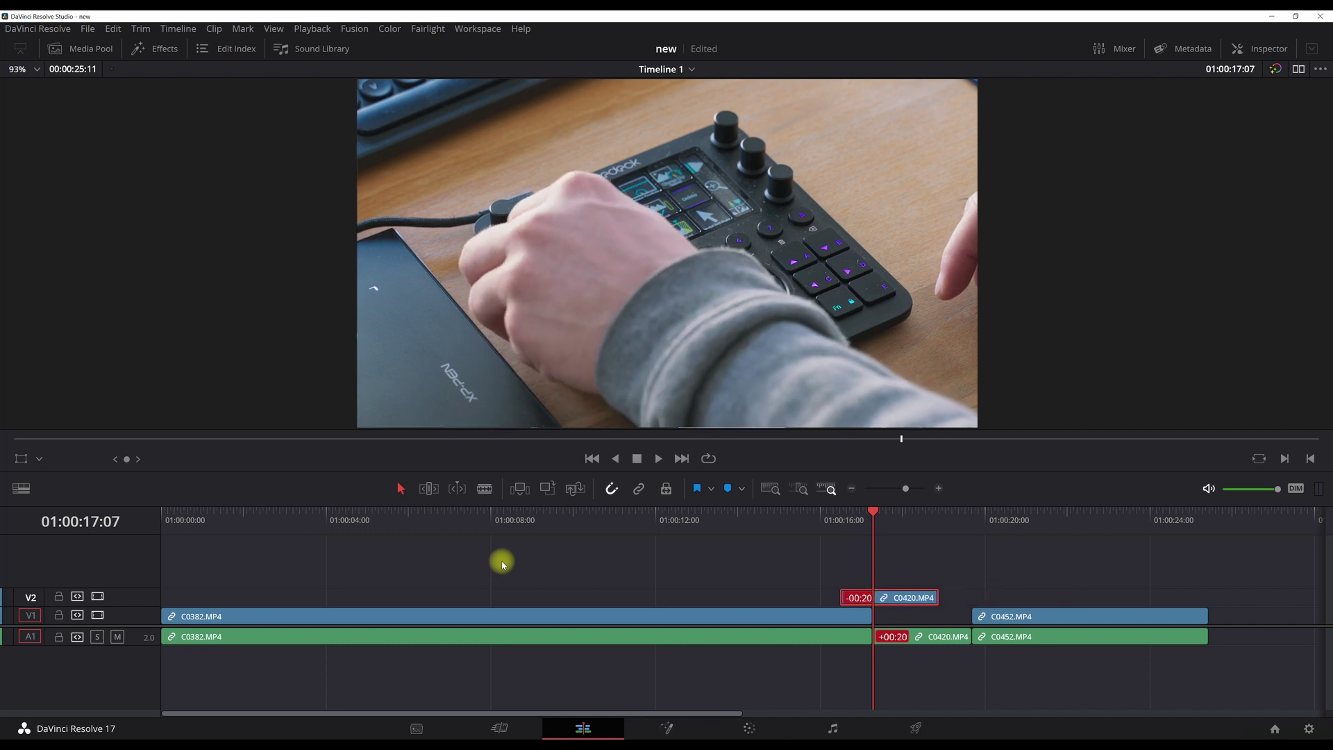
# - Switch to Trim Edit mode and back to Selection mode, and nudge the V2 clip back in line with its audio
pyautogui.press('t')
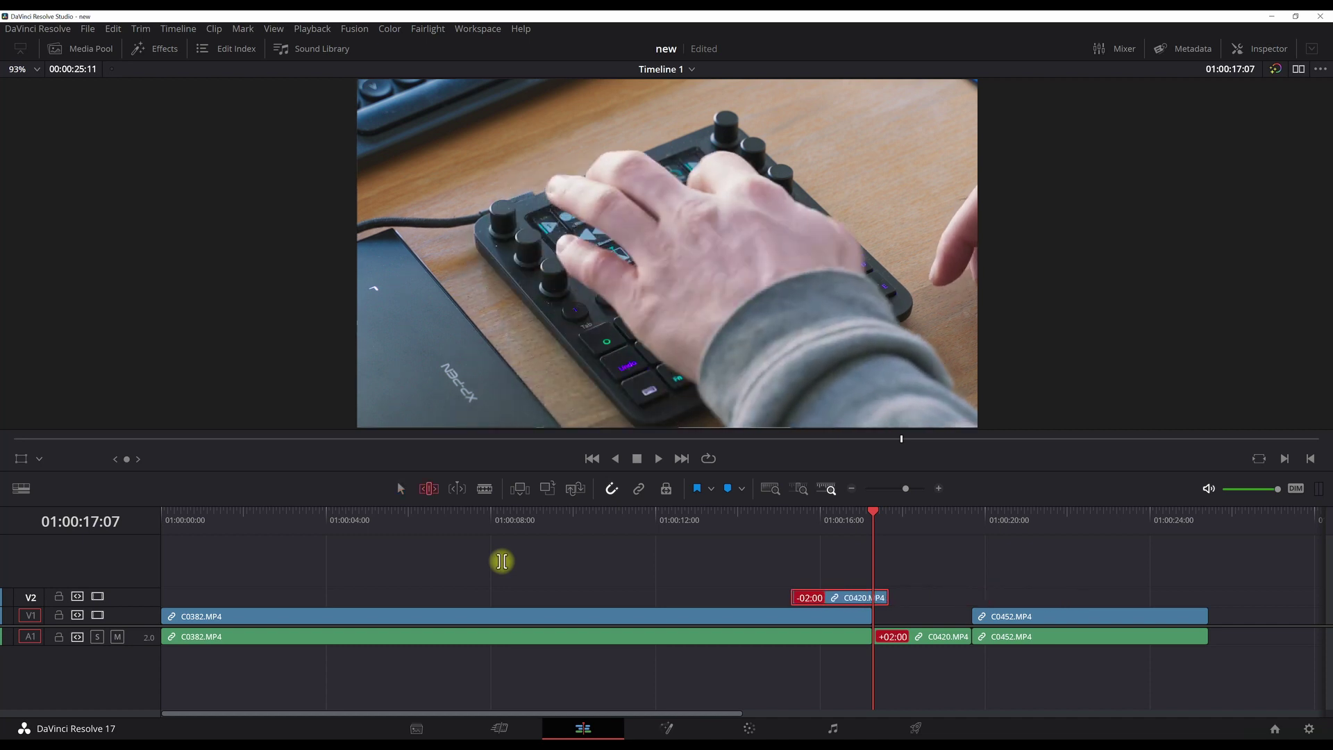
pyautogui.press('a')
pyautogui.press('.')
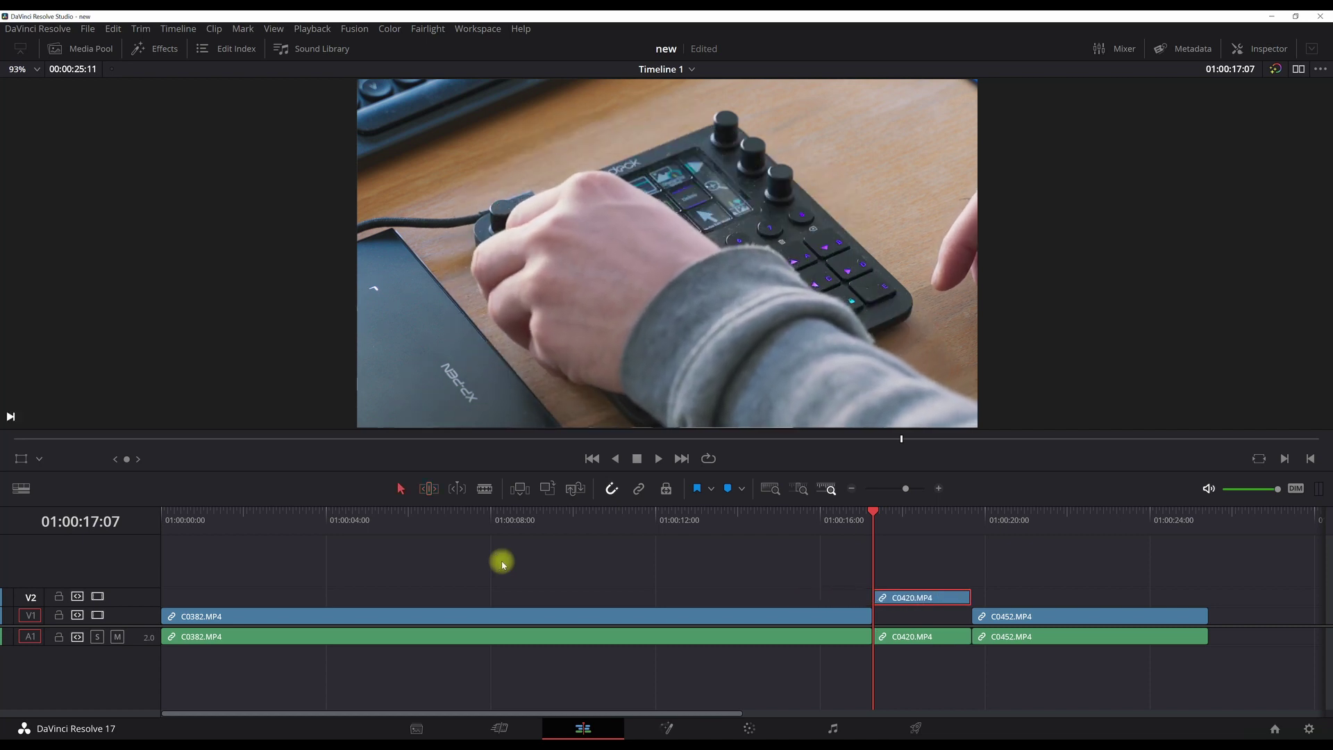
# - Nudge the C0420.MP4 video on V2 by single frames to 8 frames ahead of its audio
pyautogui.press(',')
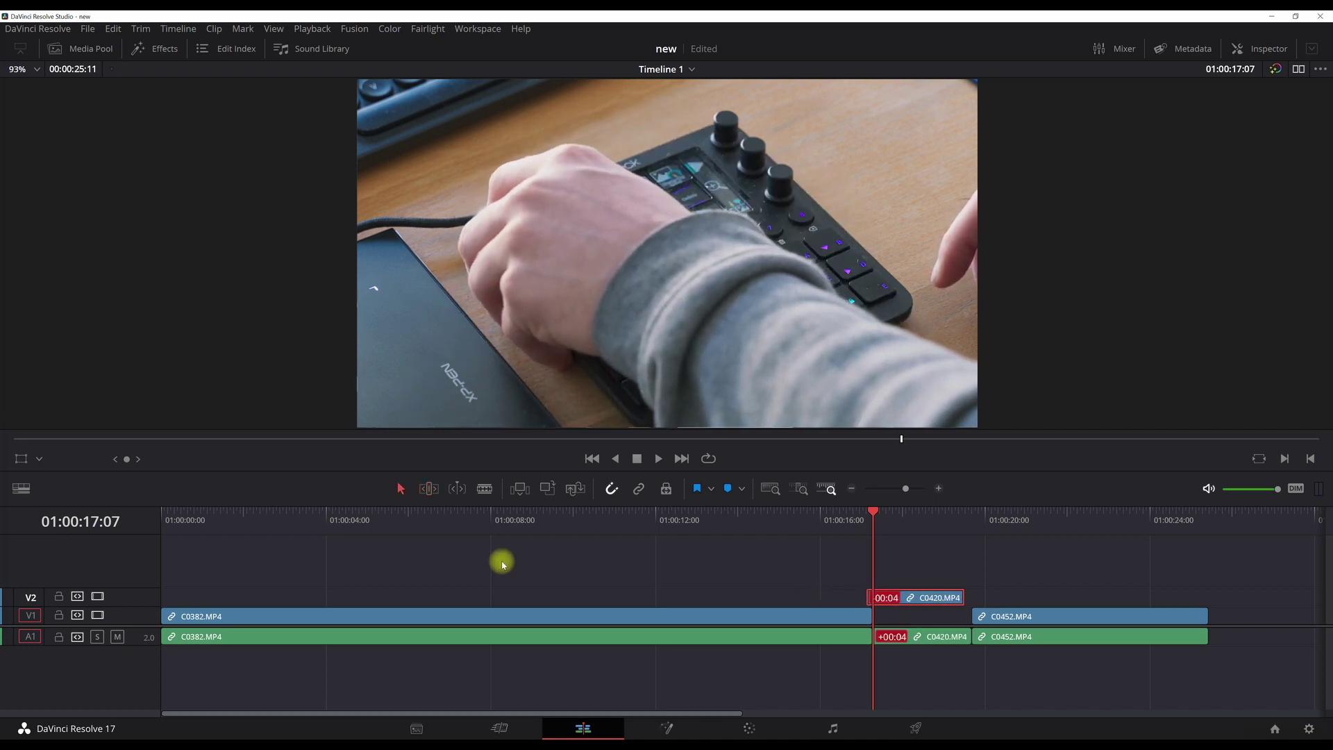
pyautogui.press('.')
pyautogui.press('.')
pyautogui.press('.')
pyautogui.press('.')
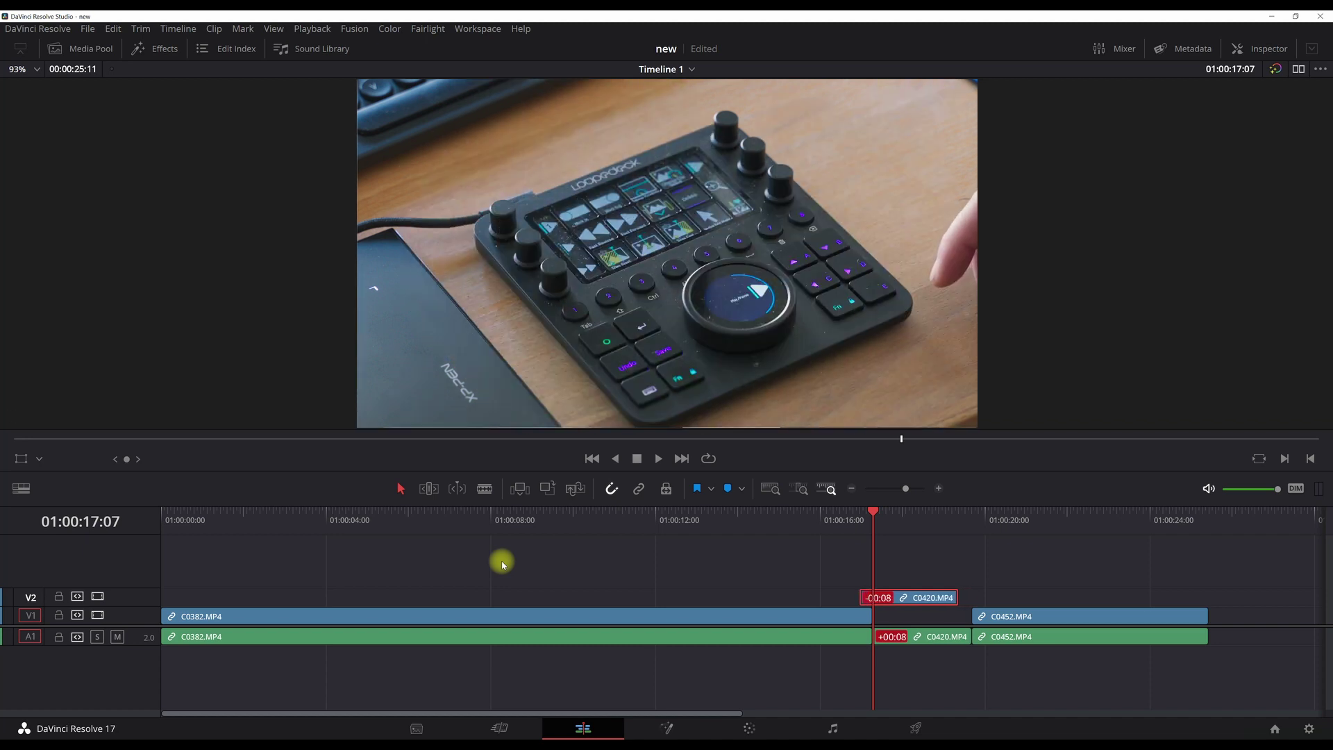
# - Nudge the C0420.MP4 video on V2 in multi-frame jumps until it sits 01:14 ahead of its audio
pyautogui.hotkey('shift', ',')
pyautogui.hotkey('shift', ',')
pyautogui.hotkey('shift', ',')
pyautogui.hotkey('shift', ',')
pyautogui.hotkey('shift', ',')
pyautogui.hotkey('shift', ',')
pyautogui.hotkey('shift', ',')
pyautogui.hotkey('shift', ',')
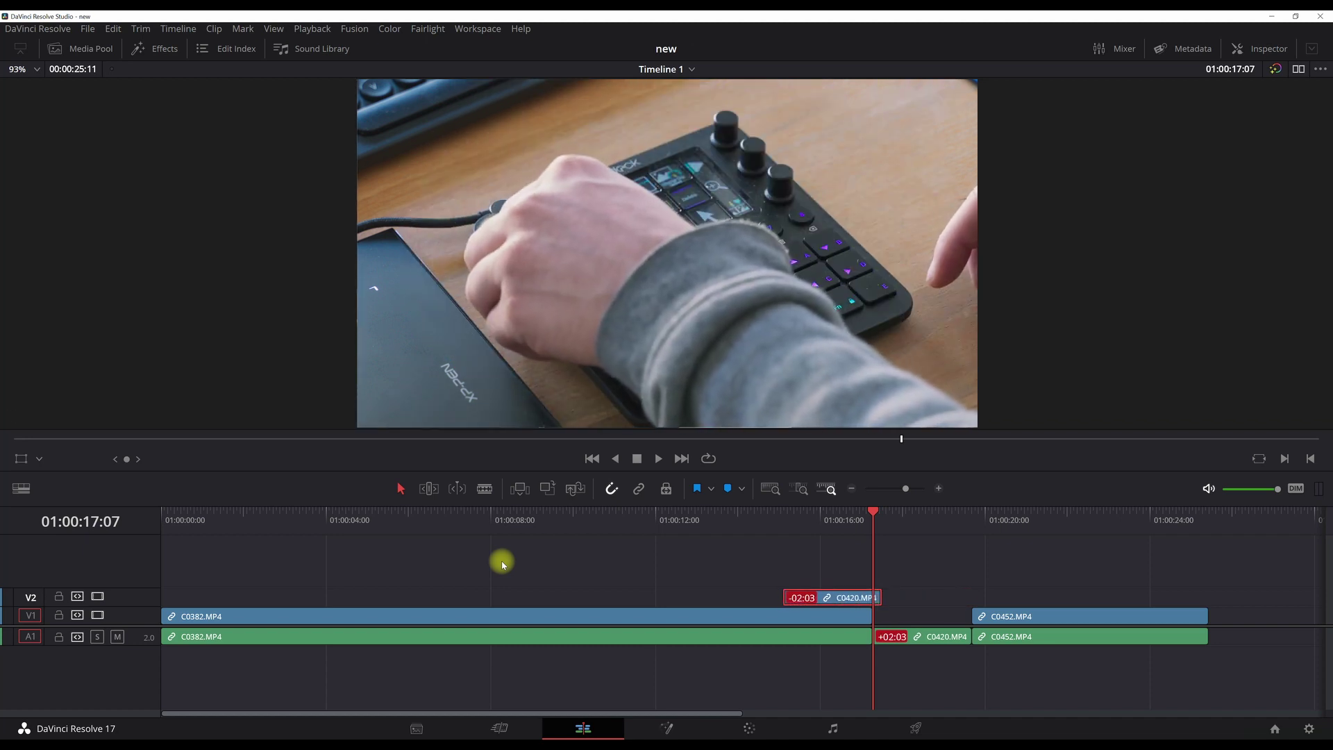
pyautogui.press('.')
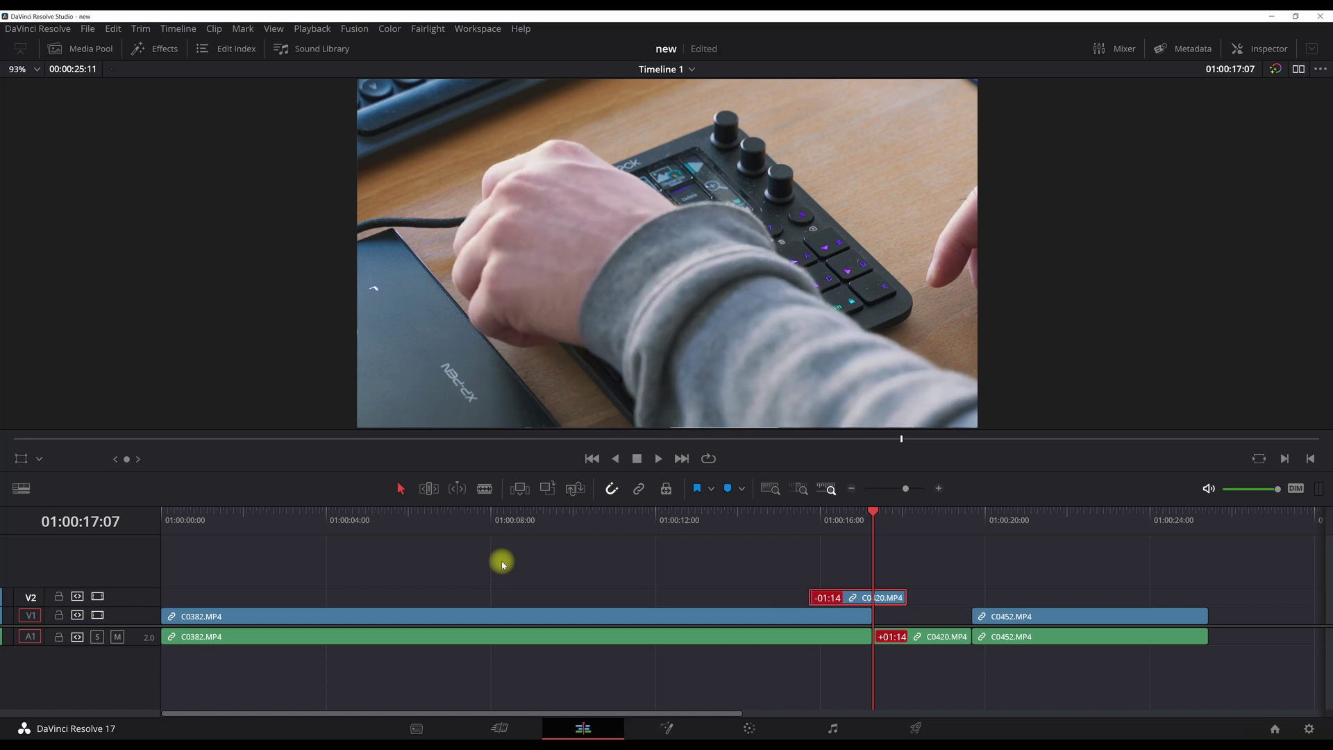
# - Nudge the C0420.MP4 video on V2 forward until it sits 01:06 ahead of its audio
pyautogui.press('.')
pyautogui.press('.')
pyautogui.press('.')
pyautogui.press('.')
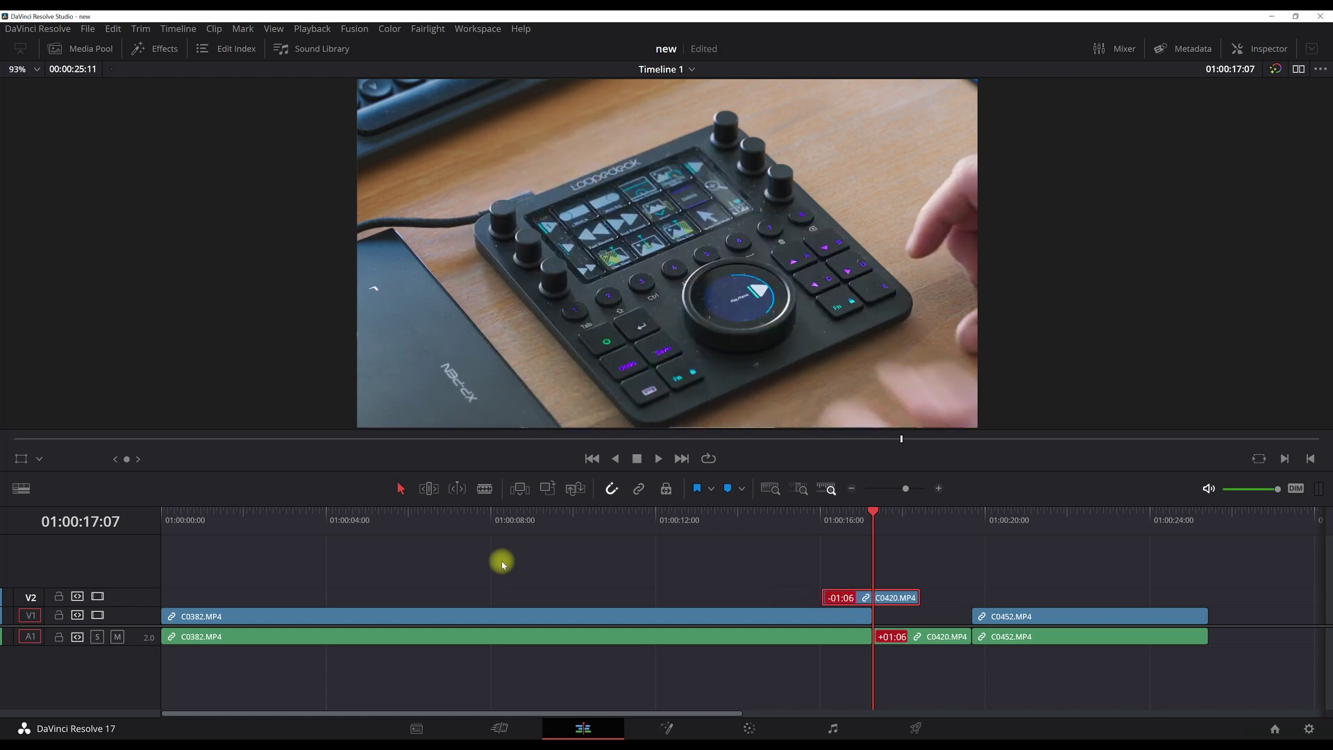
# - Undo the nudges and the track move of the C0420.MP4 video
pyautogui.hotkey('alt', 'Down')
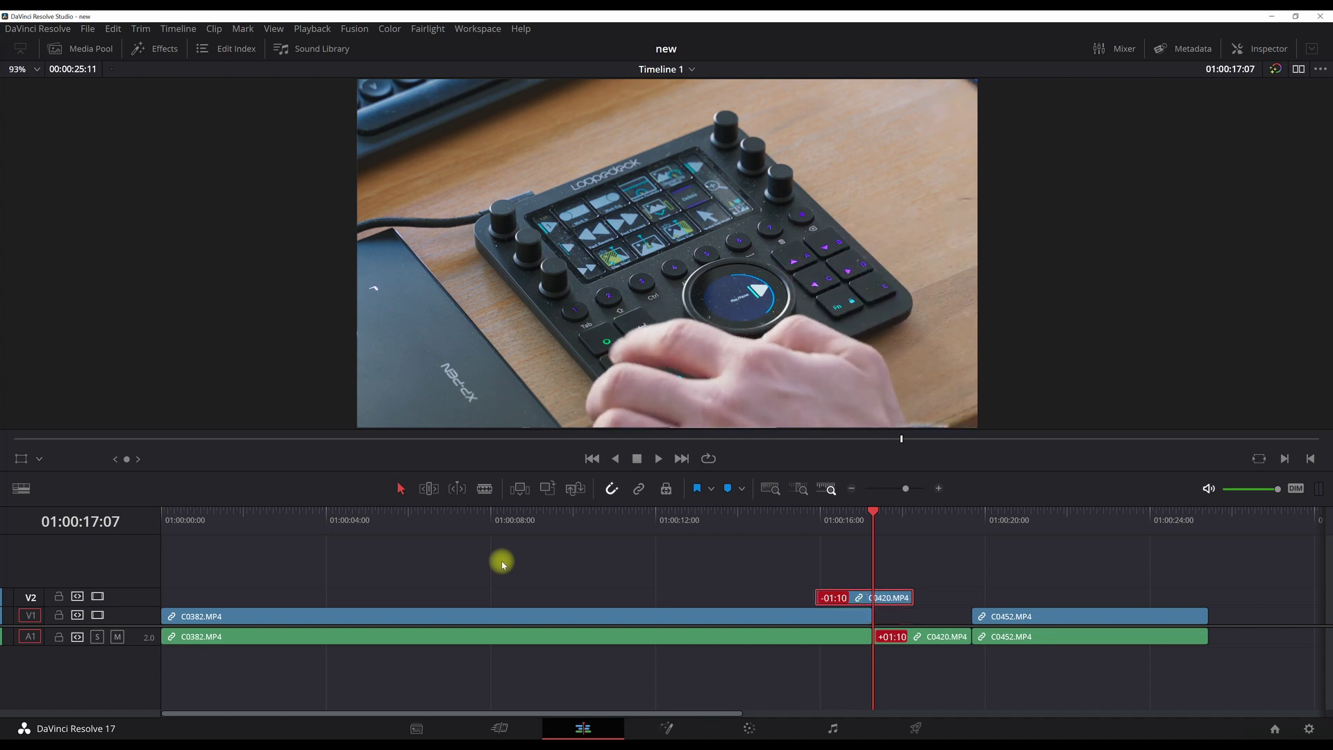
pyautogui.hotkey('ctrl', 'z')
pyautogui.hotkey('ctrl', 'z')
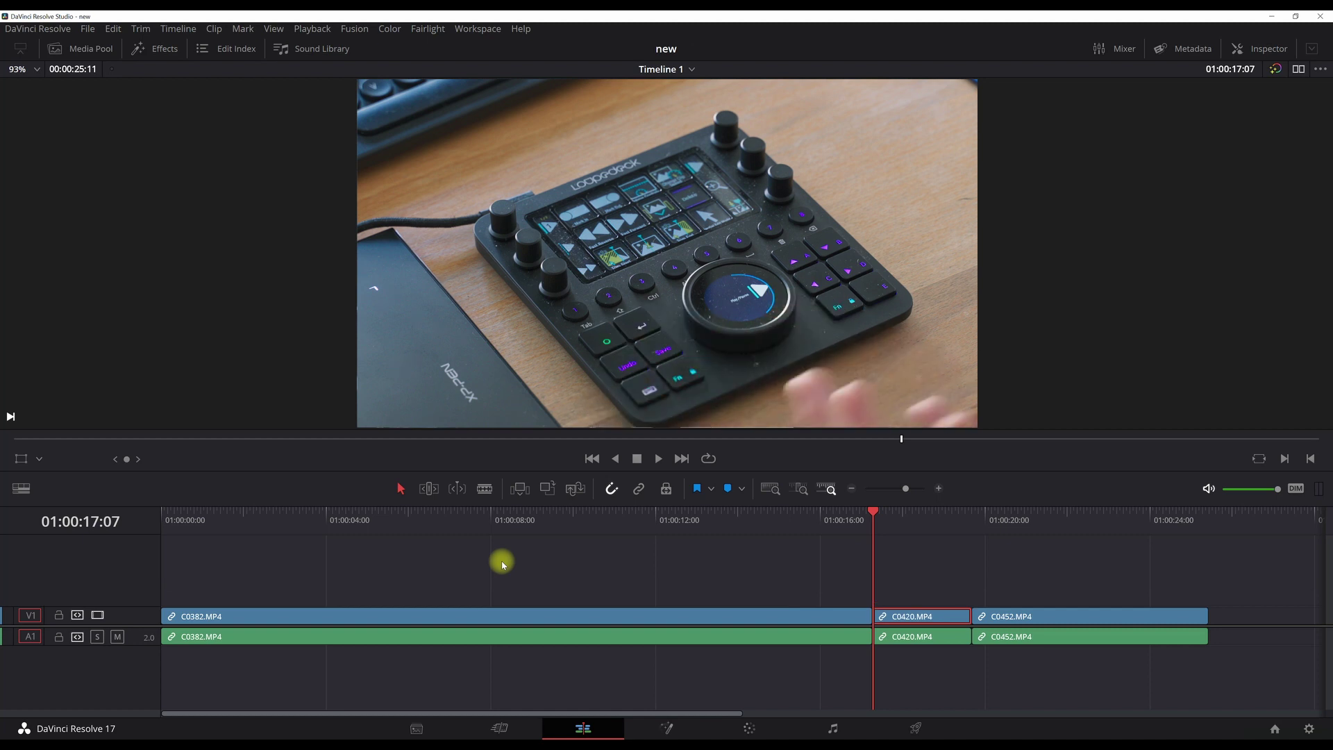
# - Shuttle playback forward and backward around the start of C0420.MP4 and stop at 01:00:16:10
pyautogui.press('j')
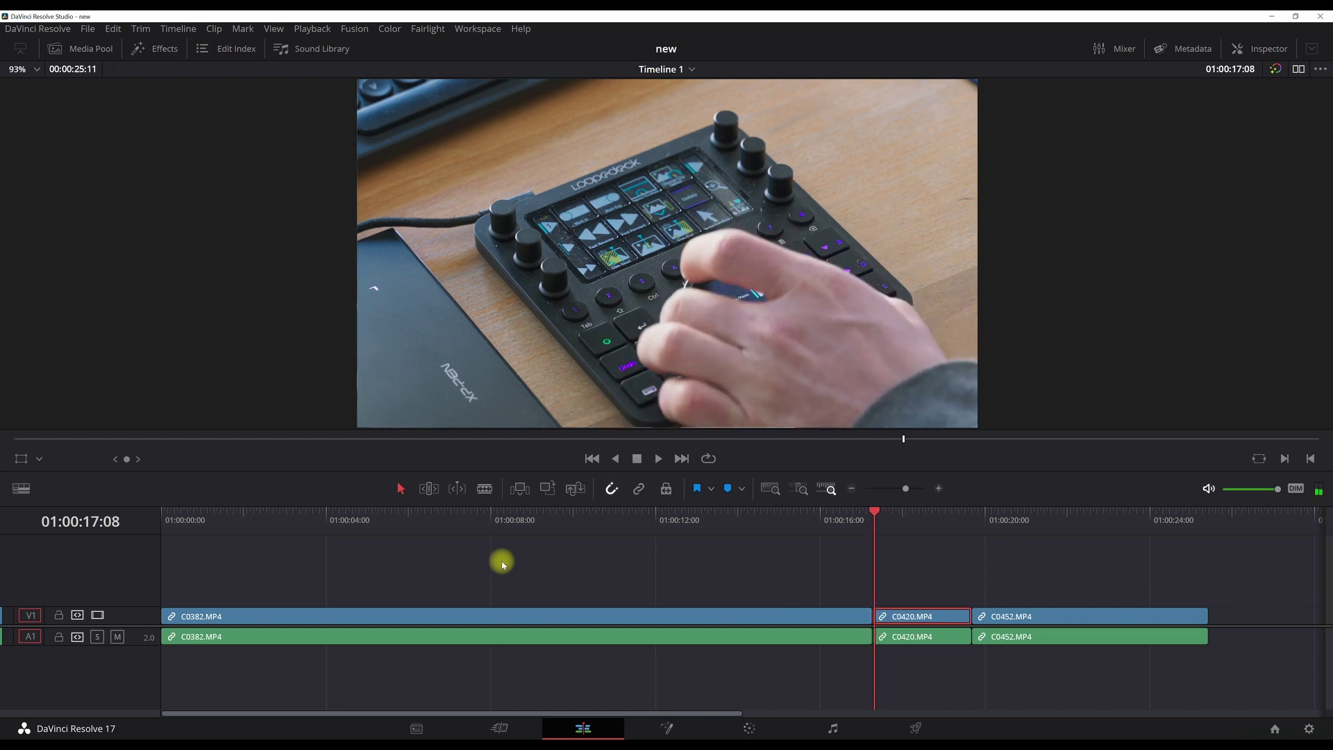
pyautogui.press('l')
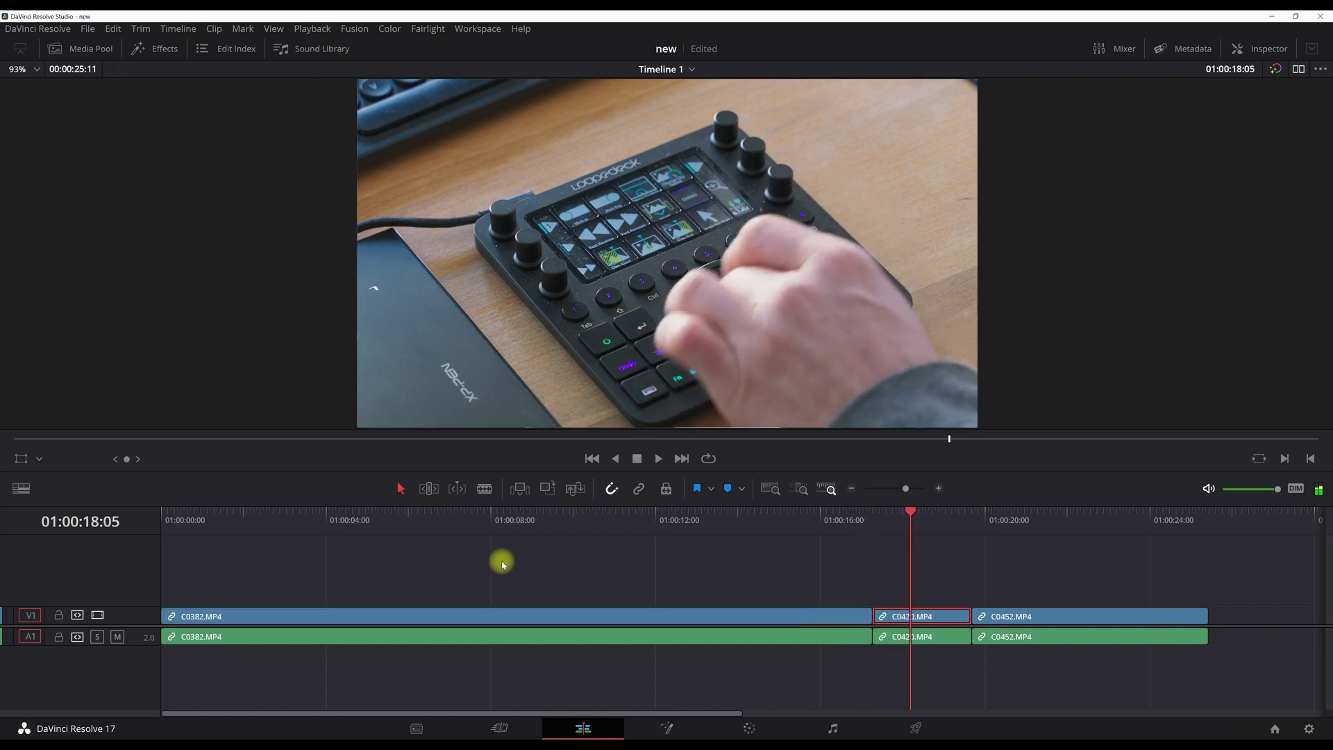
pyautogui.press('j')
pyautogui.press('j')
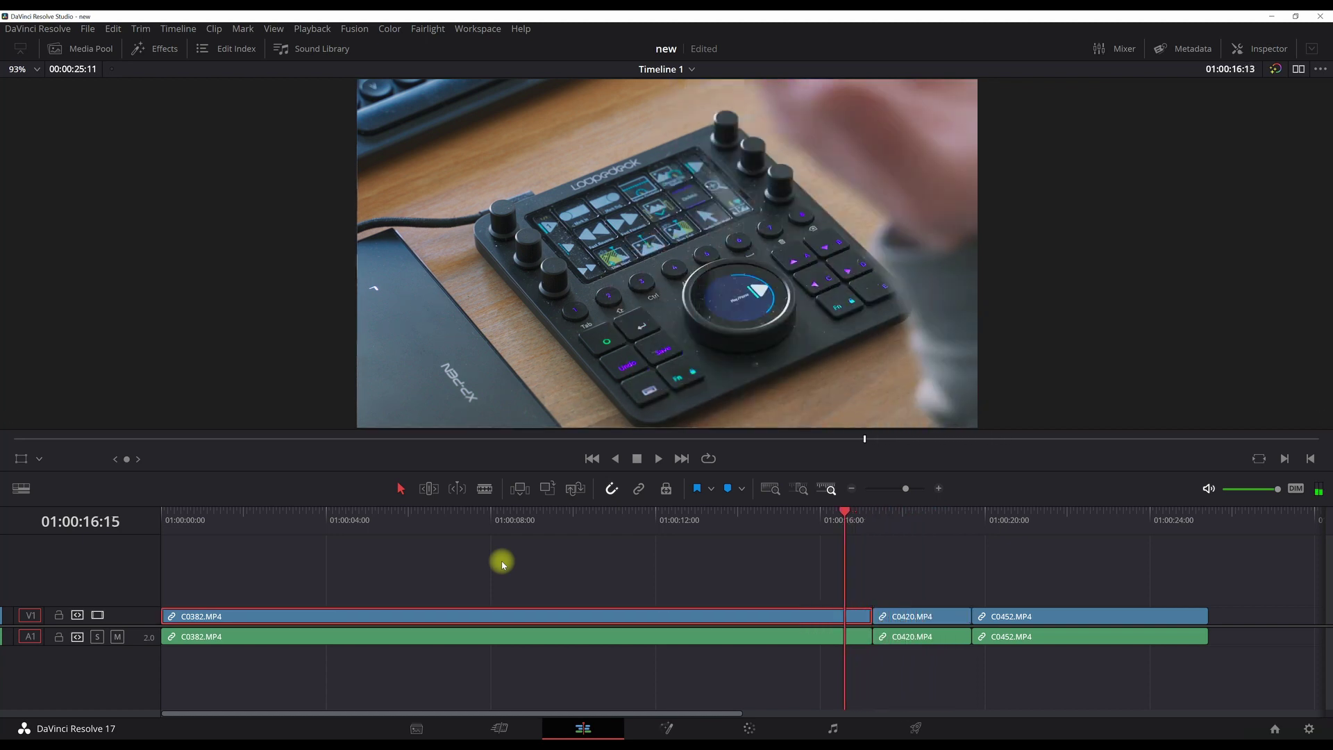
pyautogui.press('k')
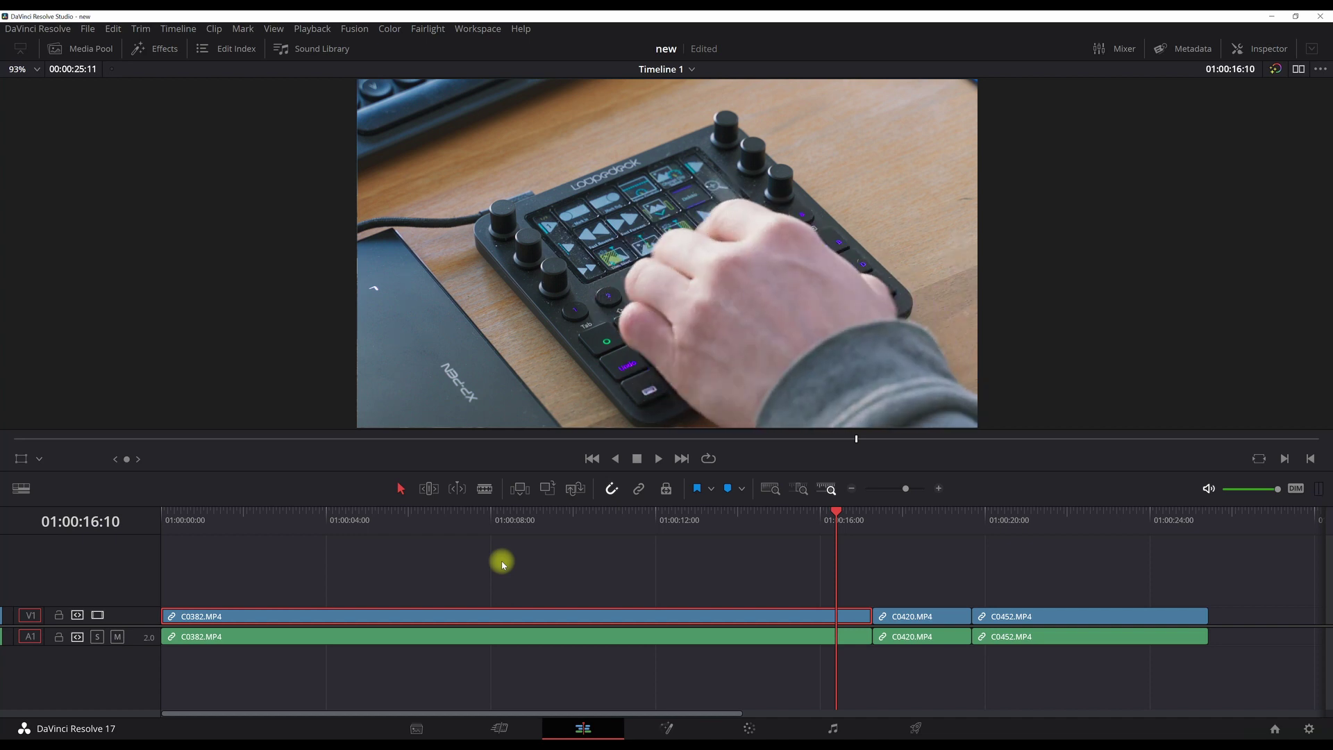
# - Jump between the timeline's start and end, and step through the edit points to the start of C0452.MP4
pyautogui.press('Home')
pyautogui.press('End')
pyautogui.press('Home')
pyautogui.press('Down')
pyautogui.press('Down')
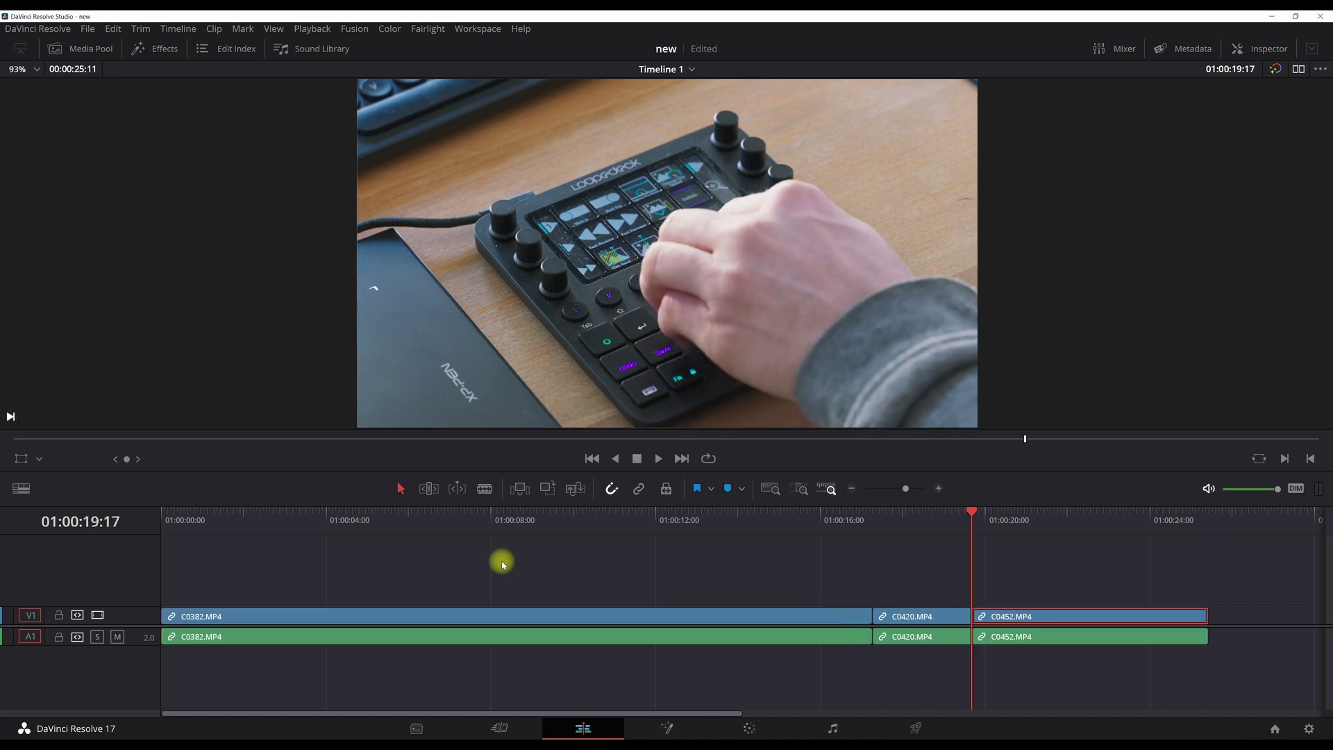
# - Jump among the timeline's end, start and edit points, finishing at 01:00:00:00
pyautogui.press('End')
pyautogui.press('Home')
pyautogui.press('Down')
pyautogui.press('End')
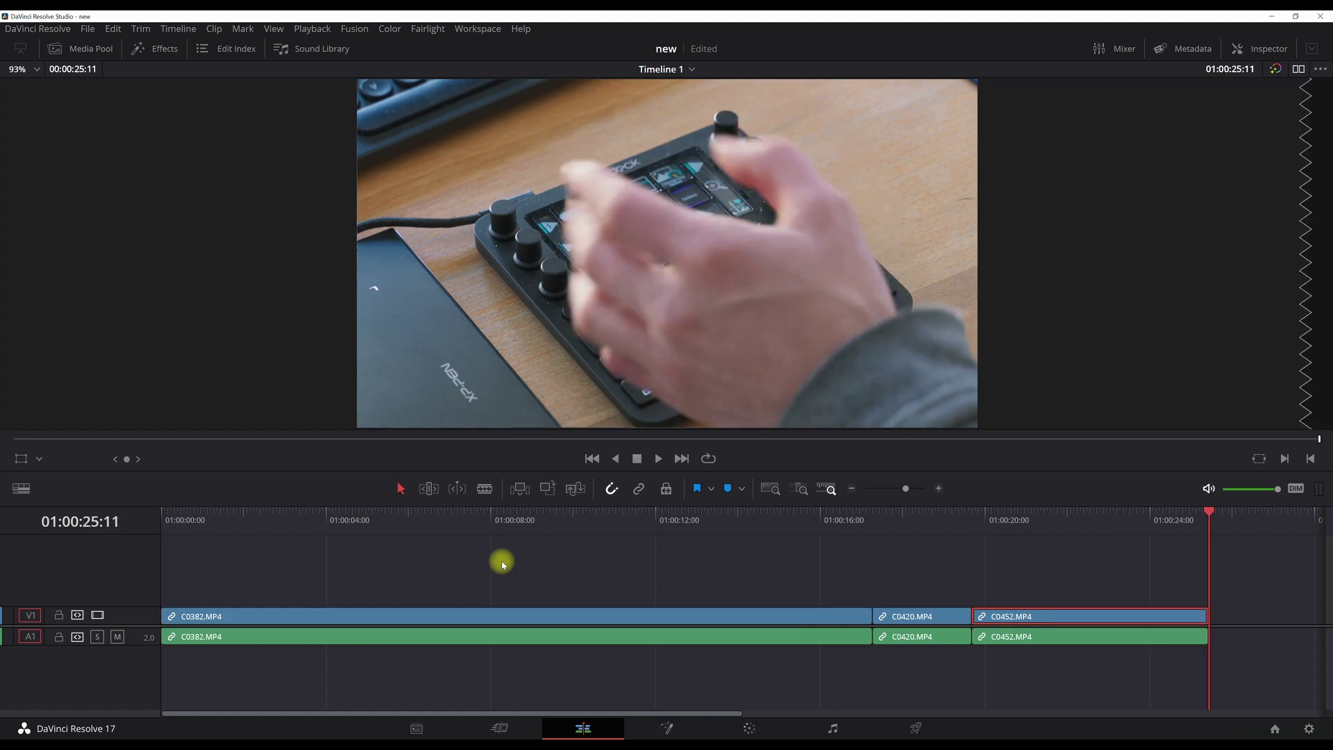
pyautogui.press('Up')
pyautogui.press('Up')
pyautogui.press('End')
pyautogui.press('Home')
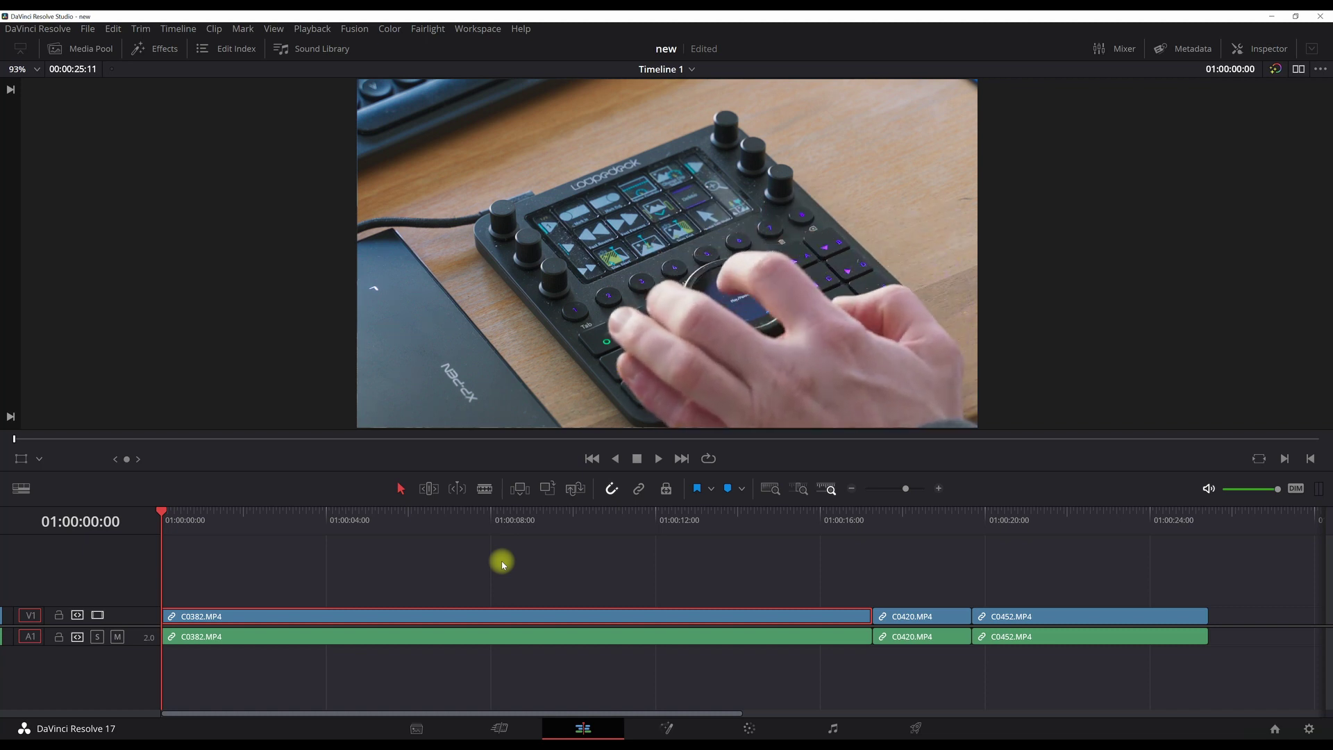
# - Start and pause playback from the timeline's beginning, stopping at 01:00:05:10
pyautogui.press('space')
pyautogui.press('space')
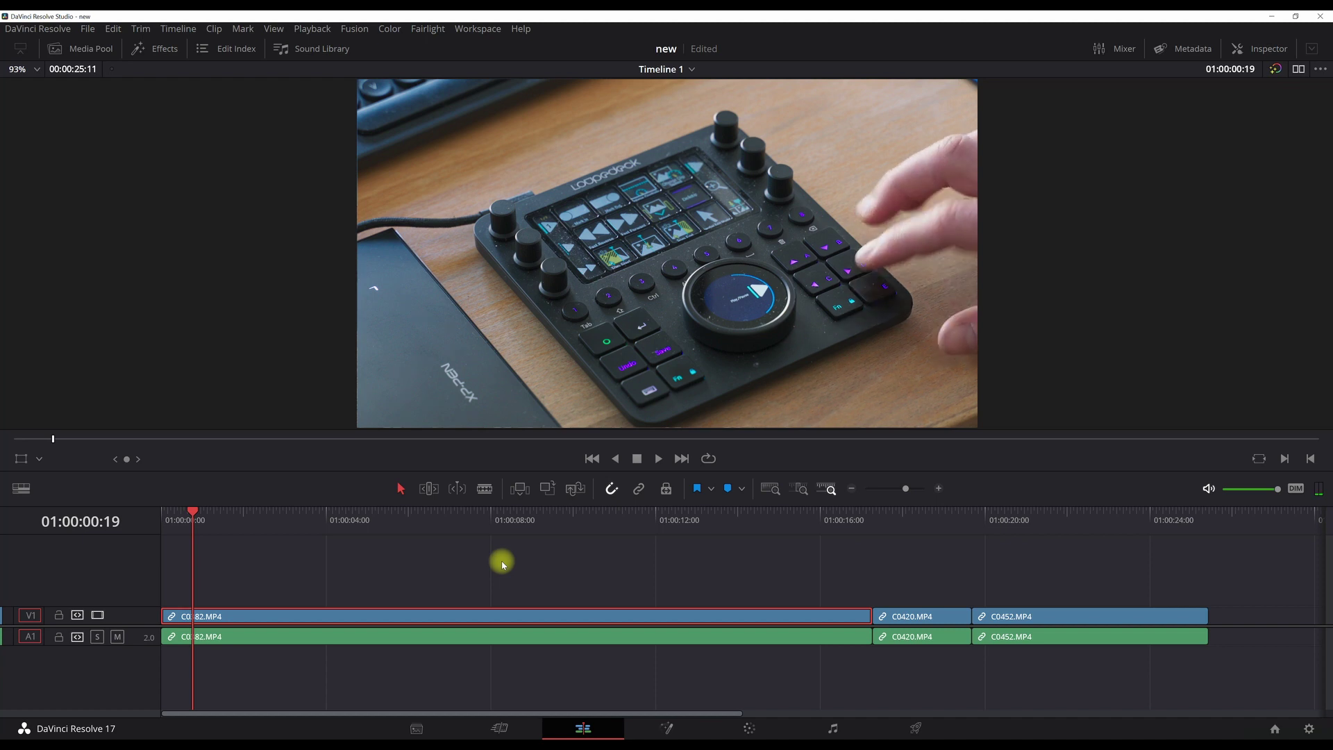
pyautogui.press('space')
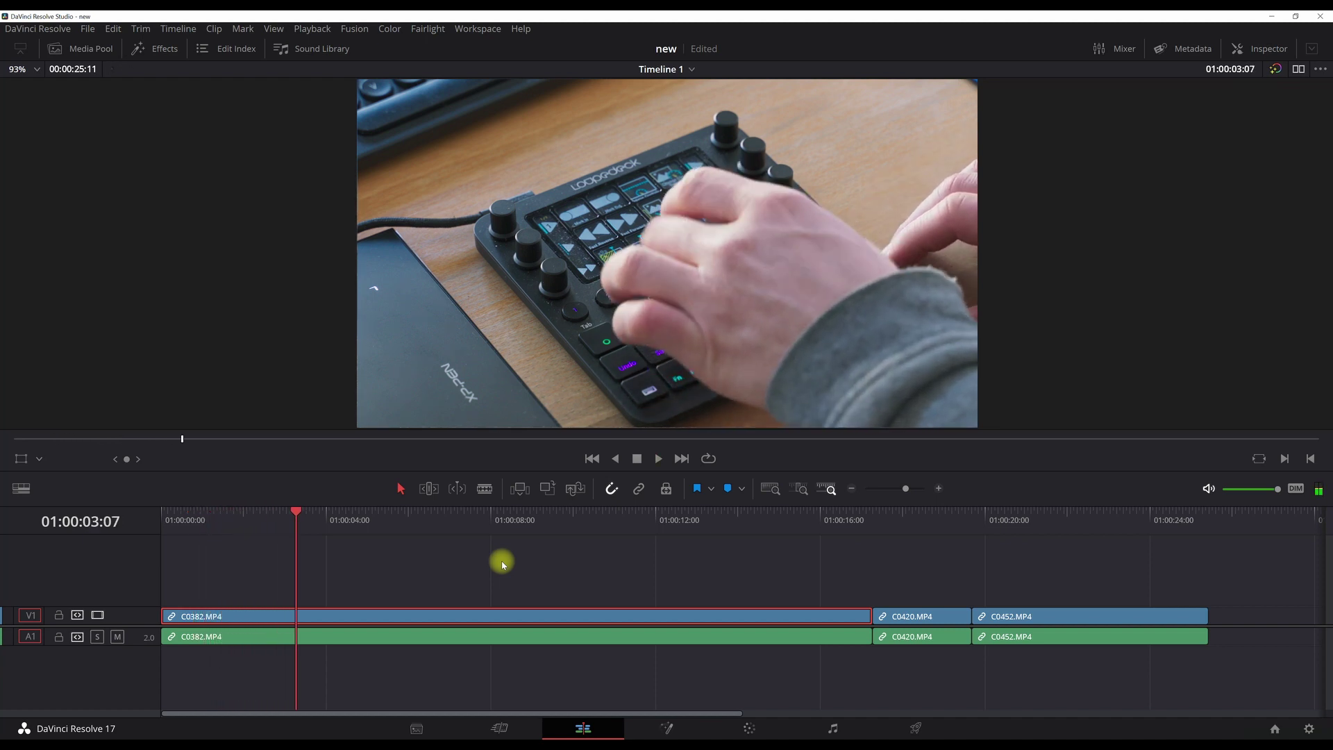
pyautogui.press('space')
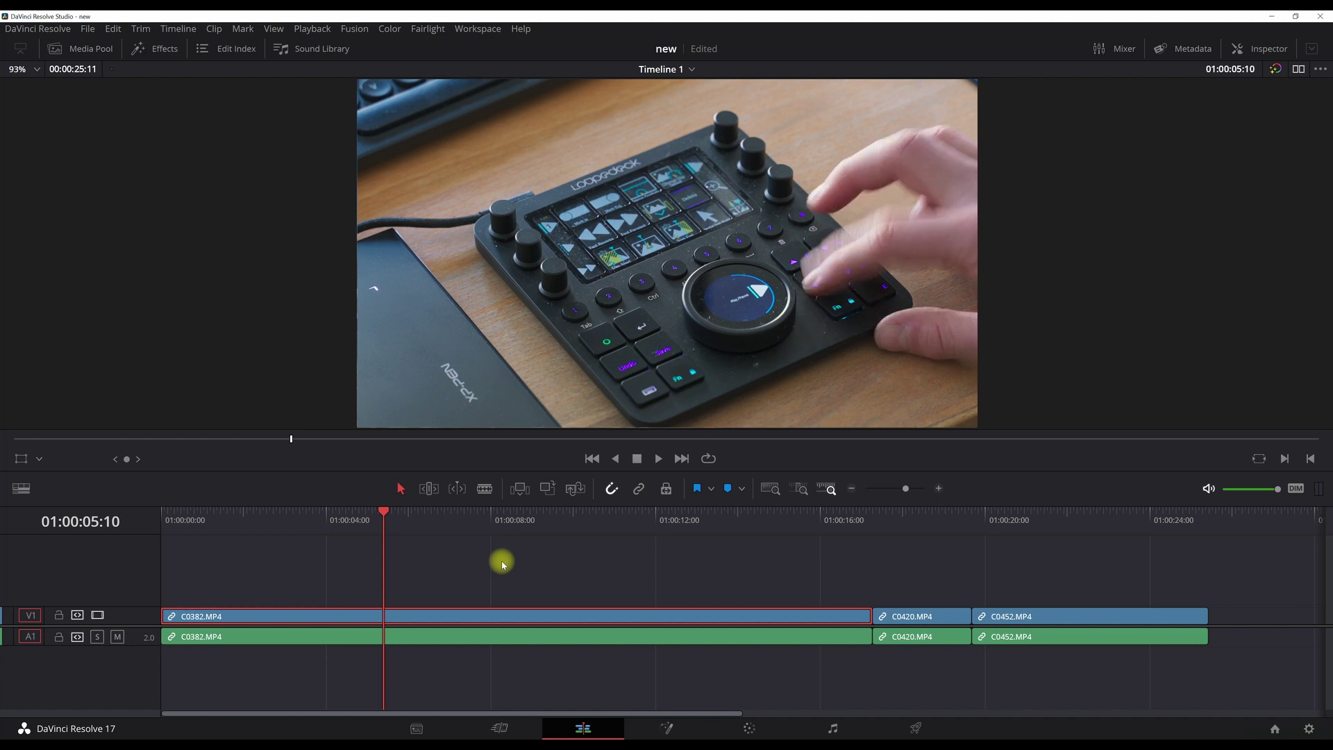
# - Move the playhead to the timeline's start, its end, and back to the start
pyautogui.press('Home')
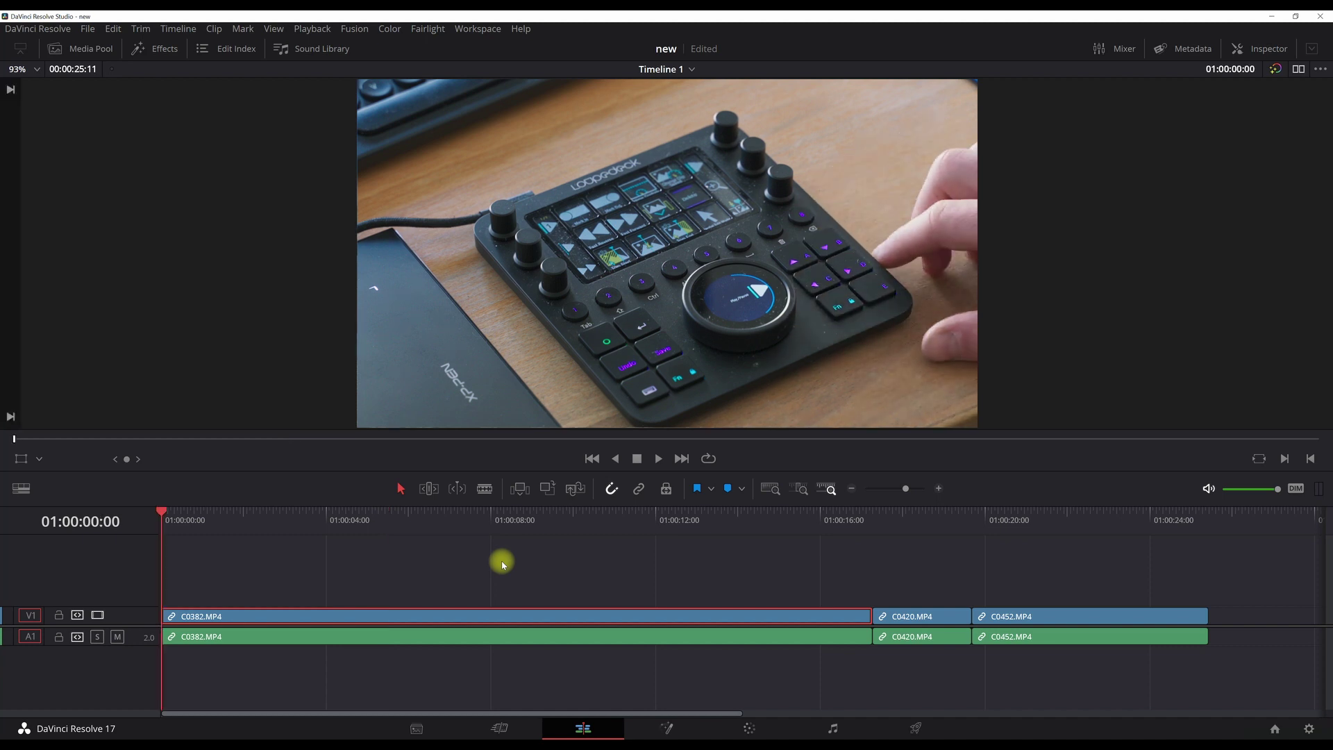
pyautogui.press('End')
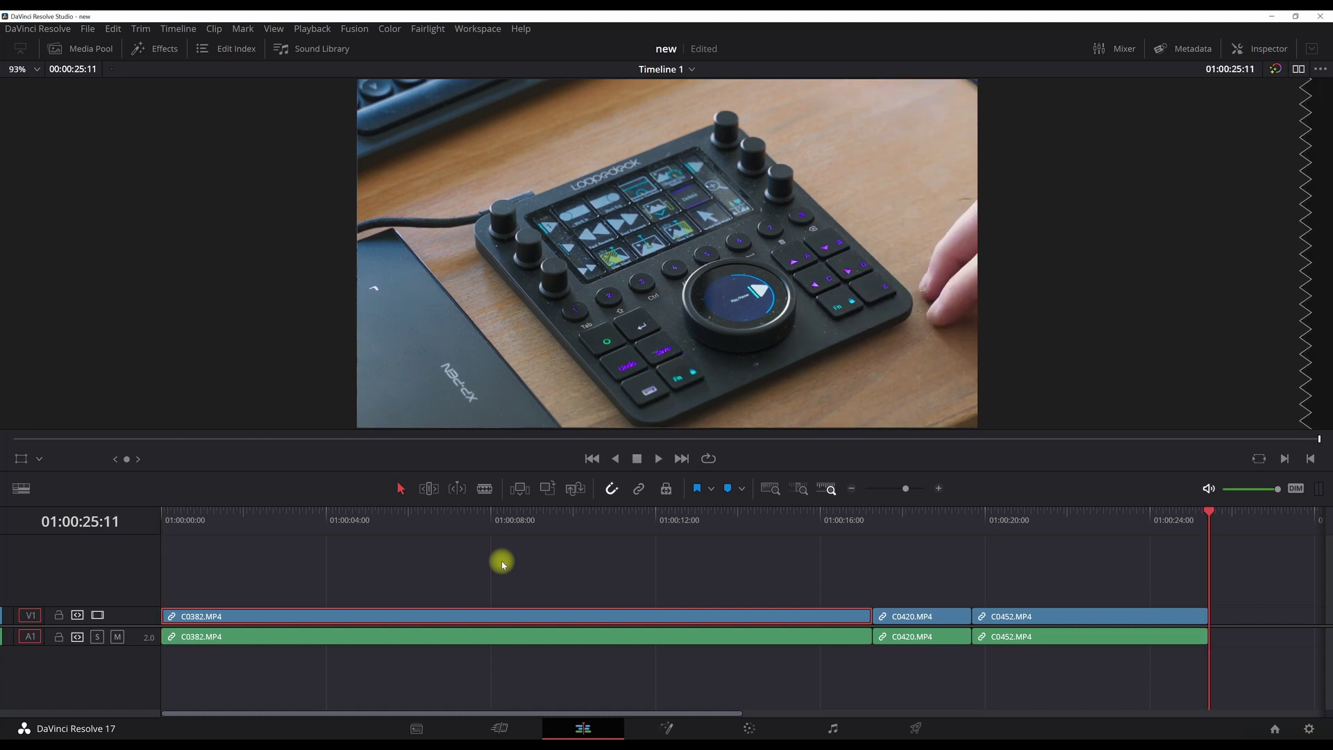
pyautogui.press('Home')
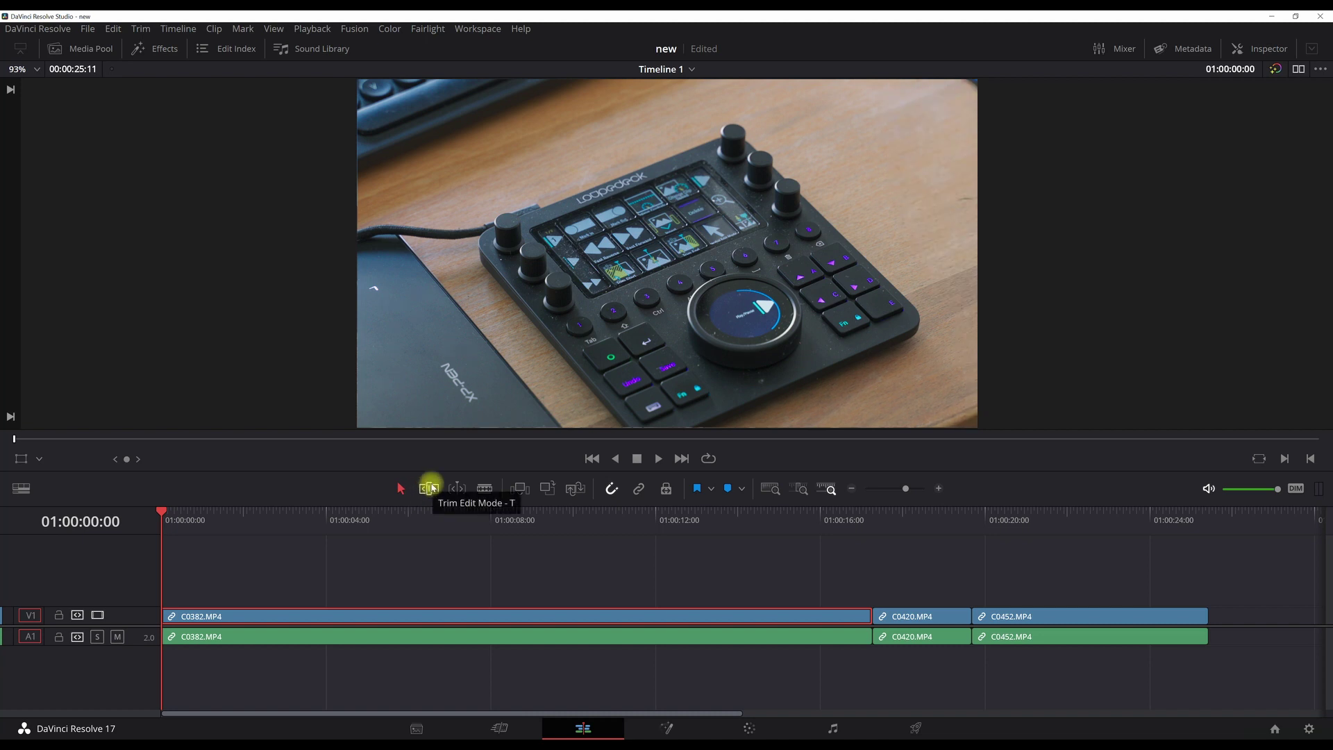
# - Return to Selection mode, select all three audio clips on A1 and delete them
pyautogui.press('t')
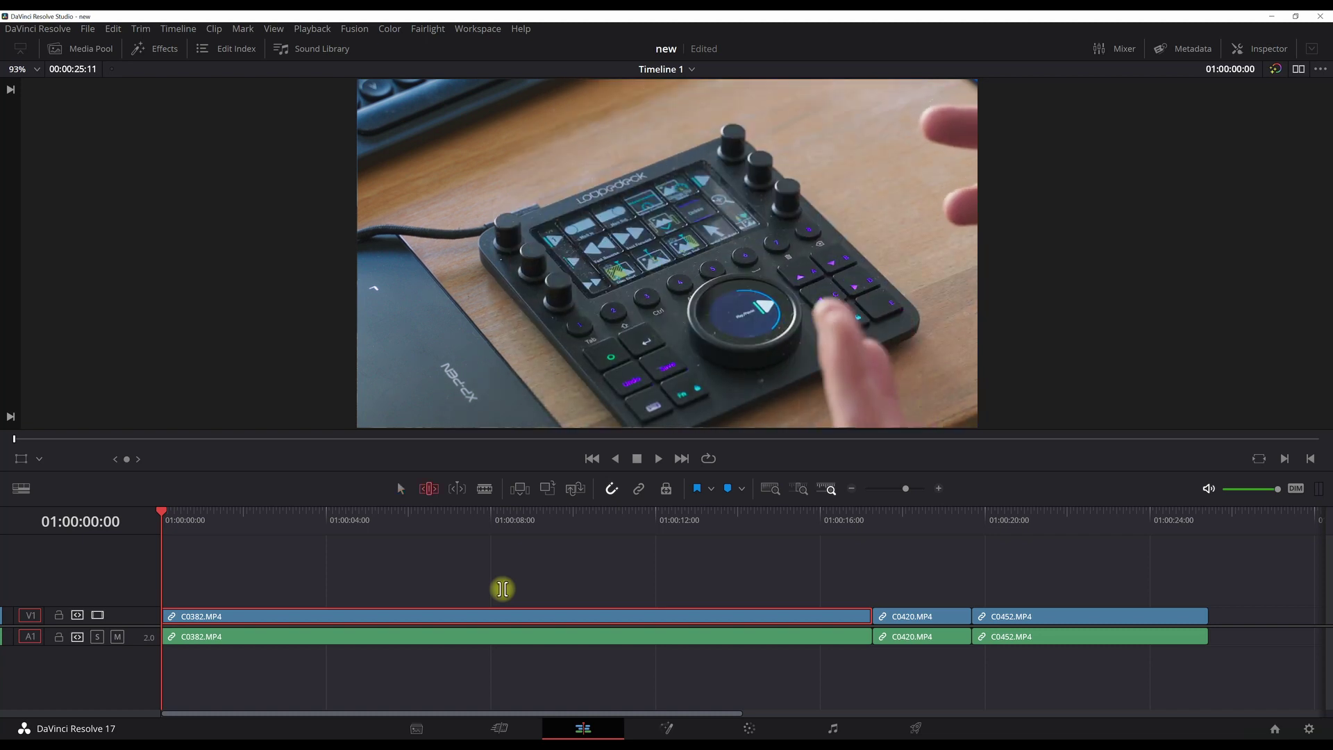
pyautogui.moveTo(1034, 673); pyautogui.dragTo(777, 648)
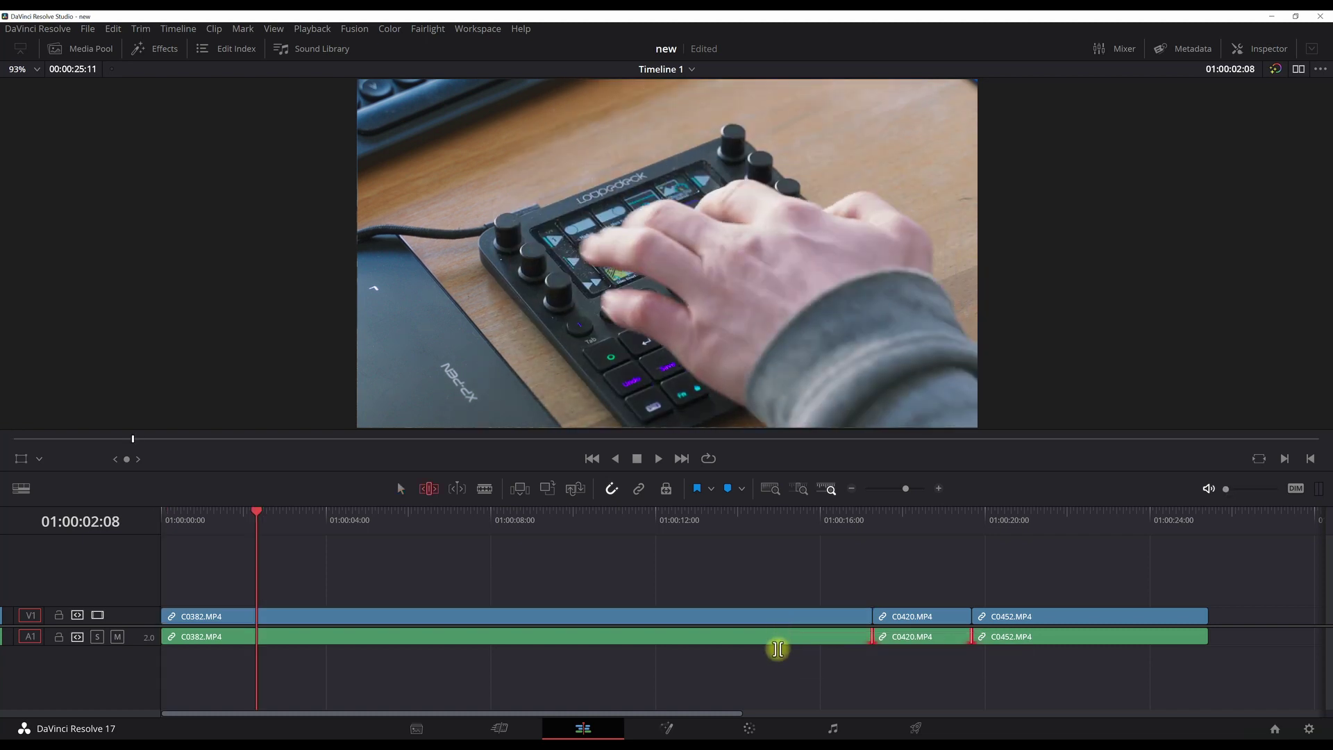
pyautogui.press('a')
pyautogui.moveTo(1043, 673); pyautogui.dragTo(838, 645)
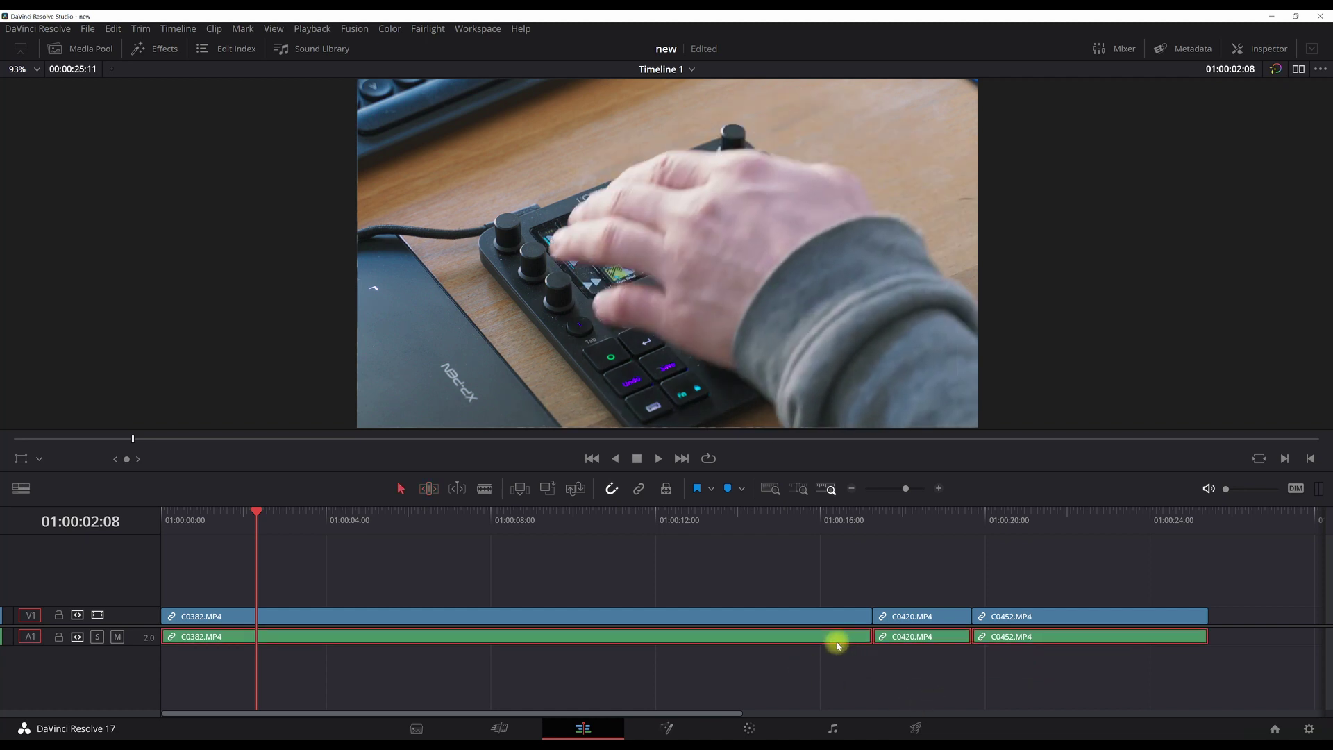
pyautogui.press('Delete')
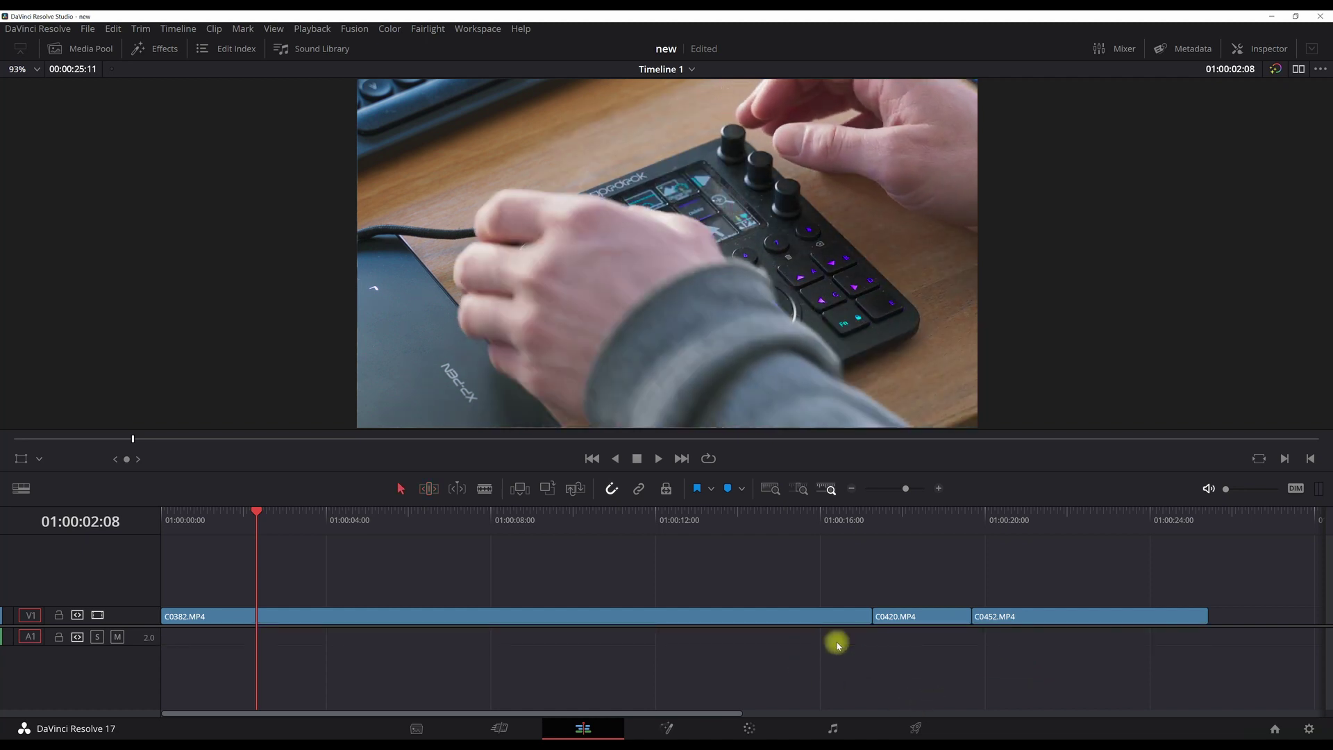
# - Select C0382.MP4, try trimming its start in place, and ripple-trim the start to 01:00:01:08 in Trim Edit mode instead
pyautogui.hotkey('shift', 'Left')
pyautogui.hotkey('shift', 'Right')
pyautogui.hotkey('shift', 'v')
pyautogui.hotkey('shift', 'Left')
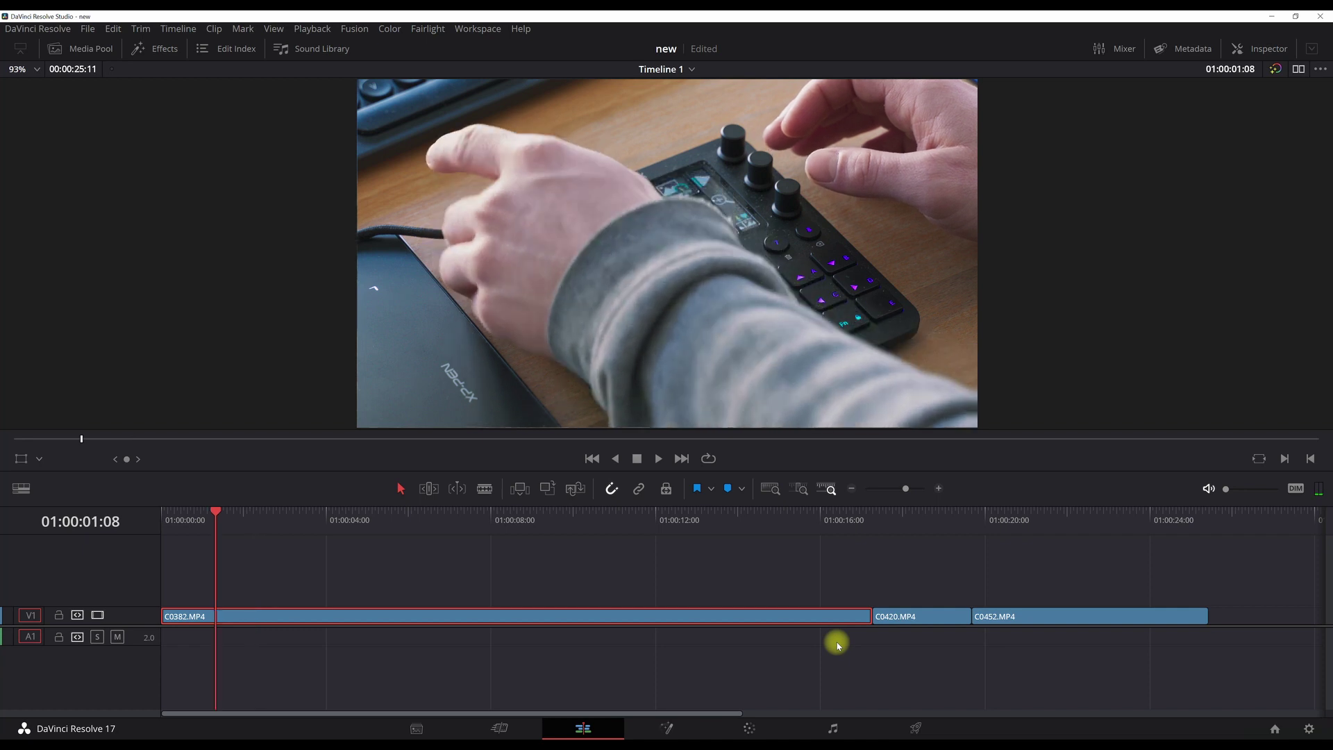
pyautogui.hotkey('shift', '[')
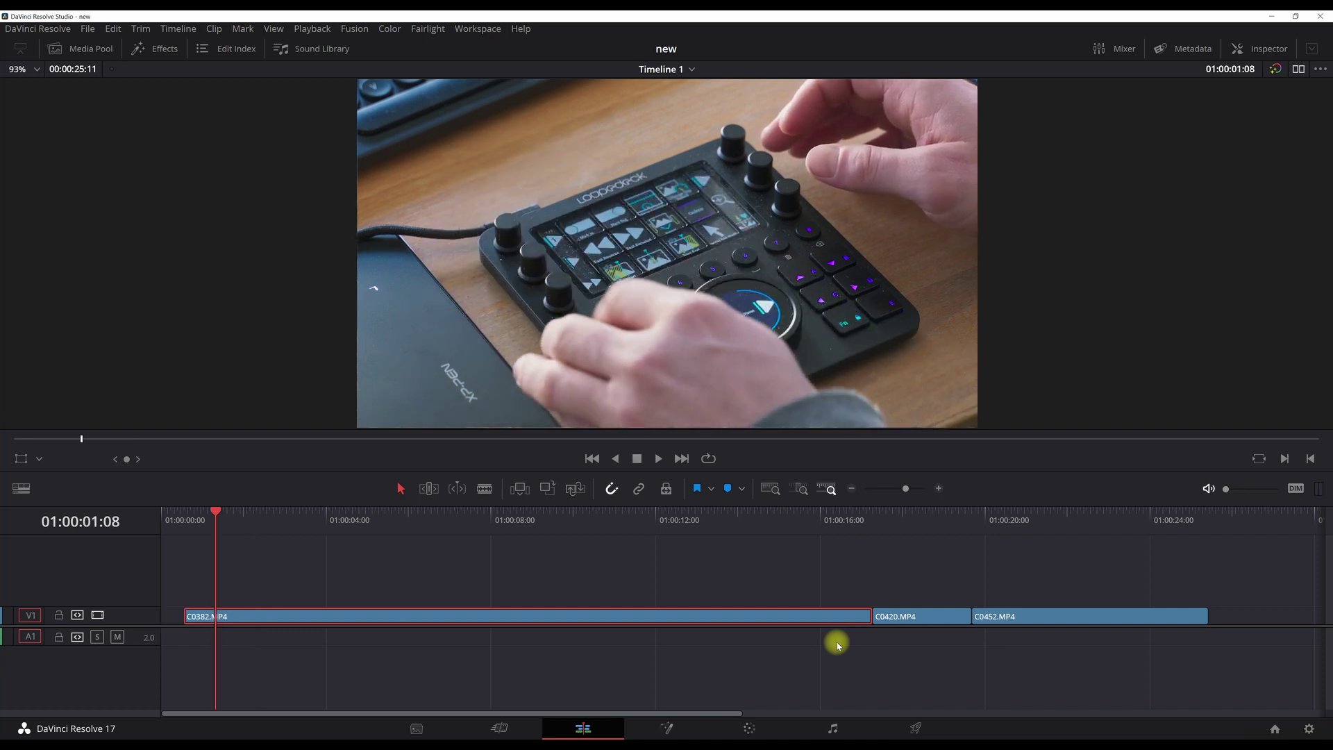
pyautogui.hotkey('ctrl', 'z')
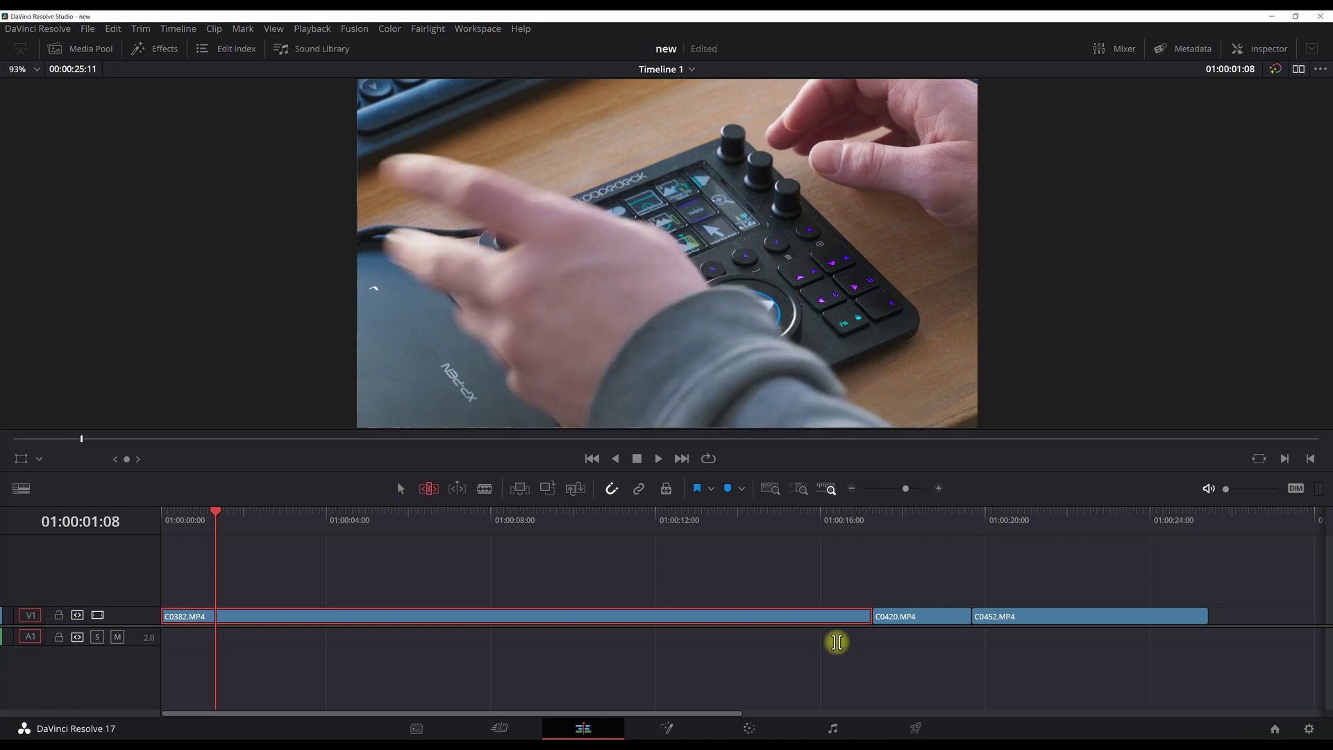
pyautogui.hotkey('ctrl', 'shift', '[')
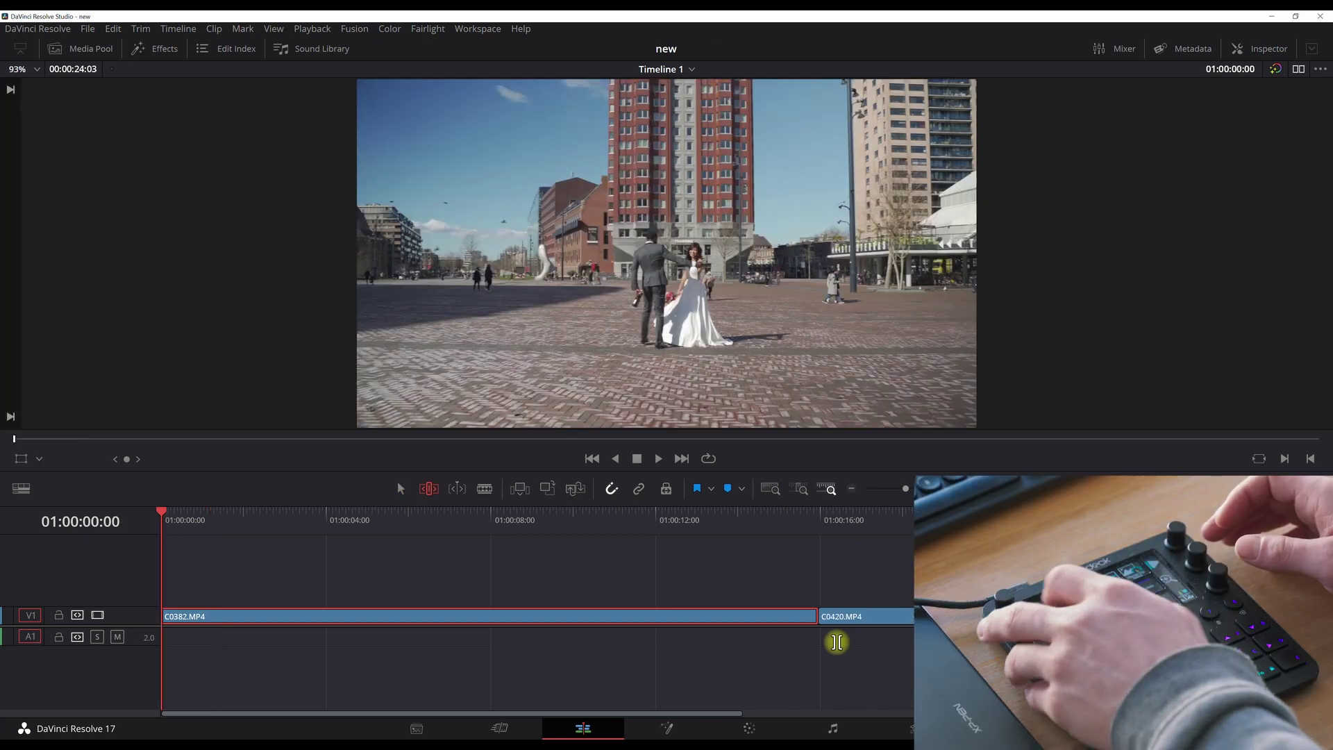
# - Move the playhead to 01:00:02:08, ripple-trim the start of C0382.MP4 there again, and start playback
pyautogui.hotkey('shift', 'Right')
pyautogui.hotkey('shift', 'Right')
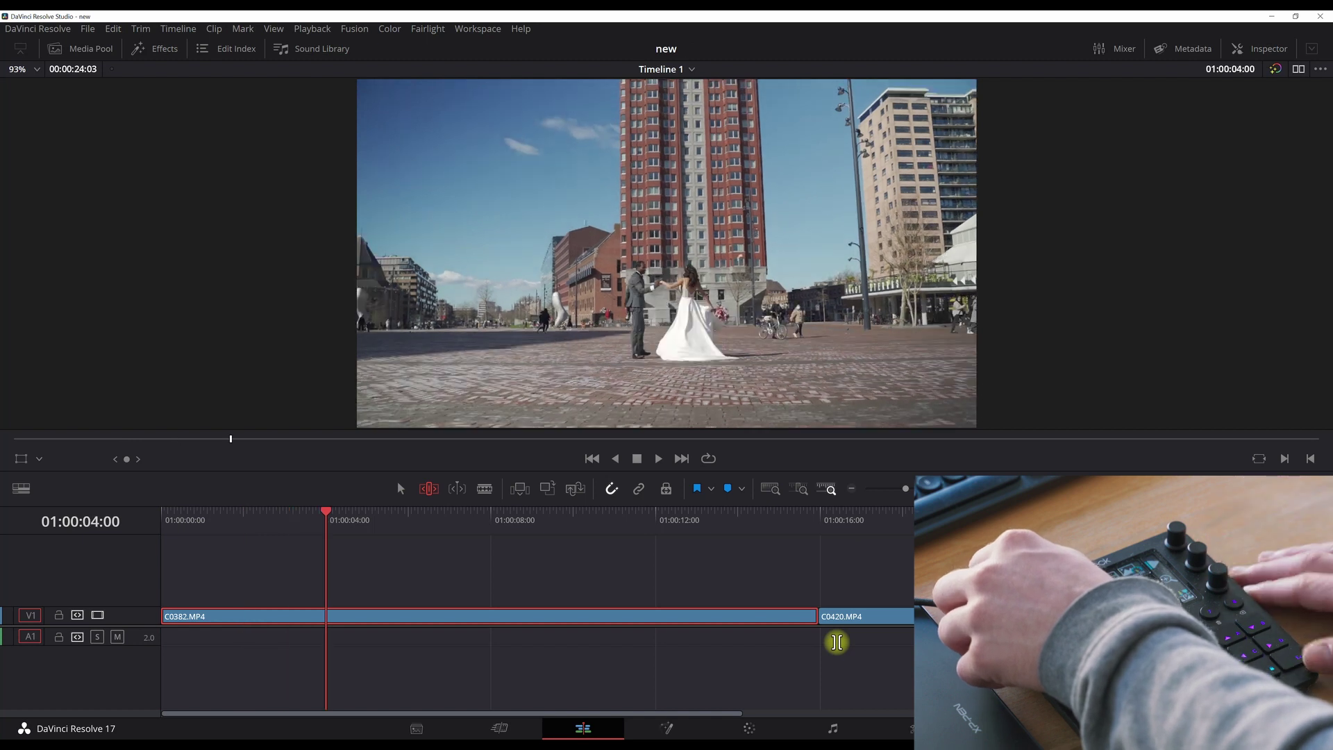
pyautogui.press('space')
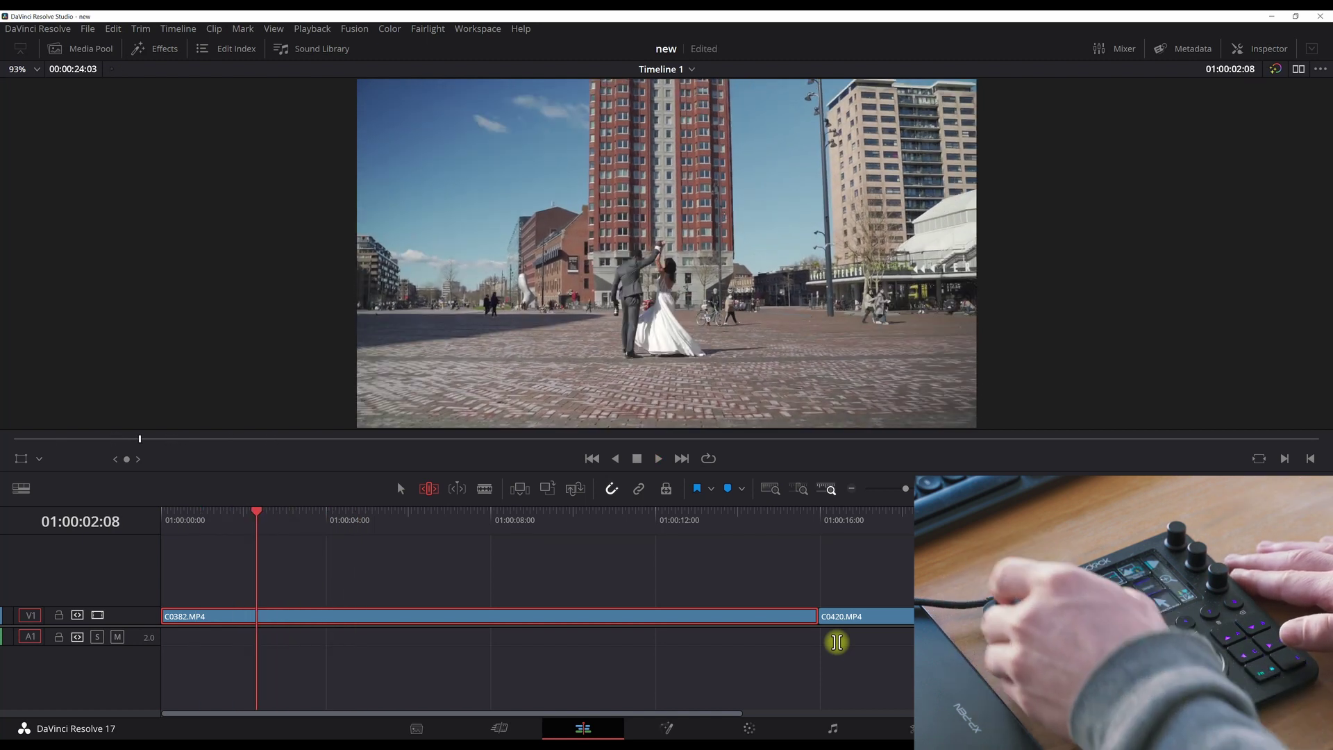
pyautogui.press(',')
pyautogui.press(',')
pyautogui.press(',')
pyautogui.press(',')
pyautogui.press(',')
pyautogui.press('space')
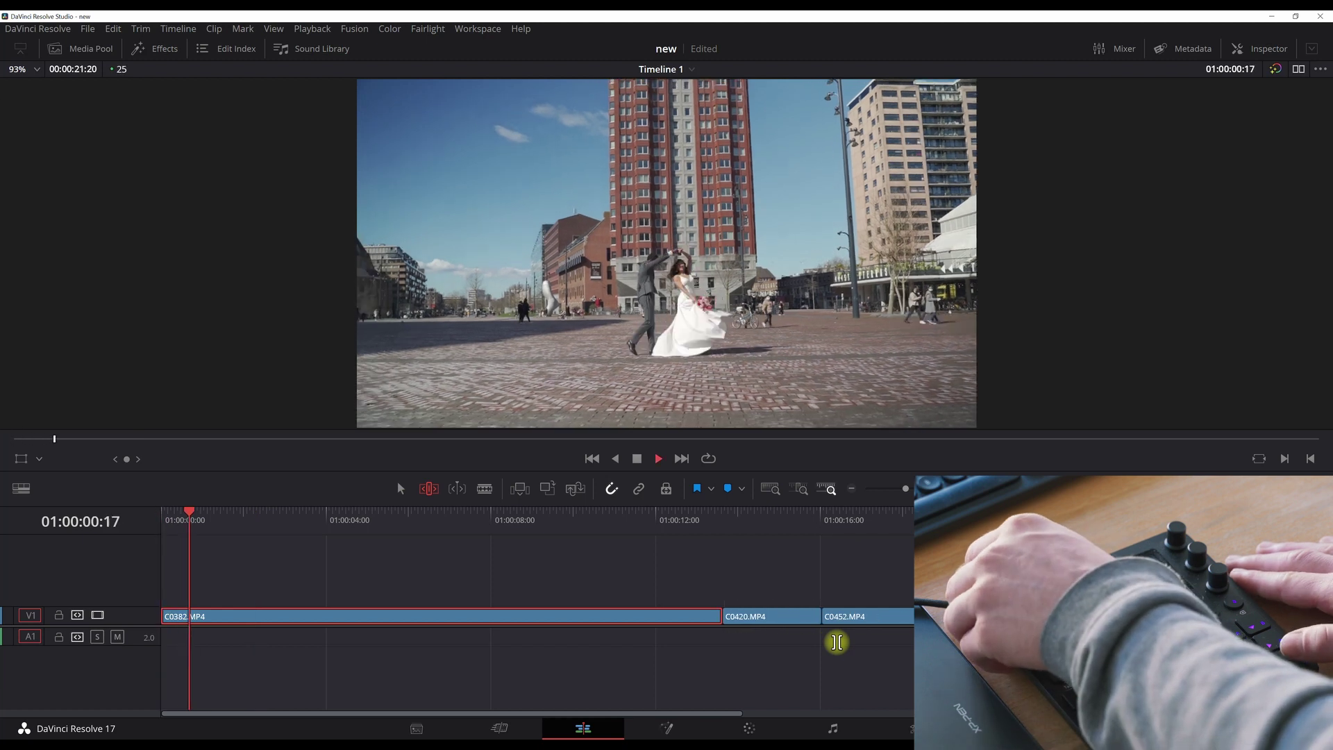
# - Split C0382.MP4 about one second in during playback and again at 01:00:02:19
pyautogui.hotkey('ctrl', 'b')
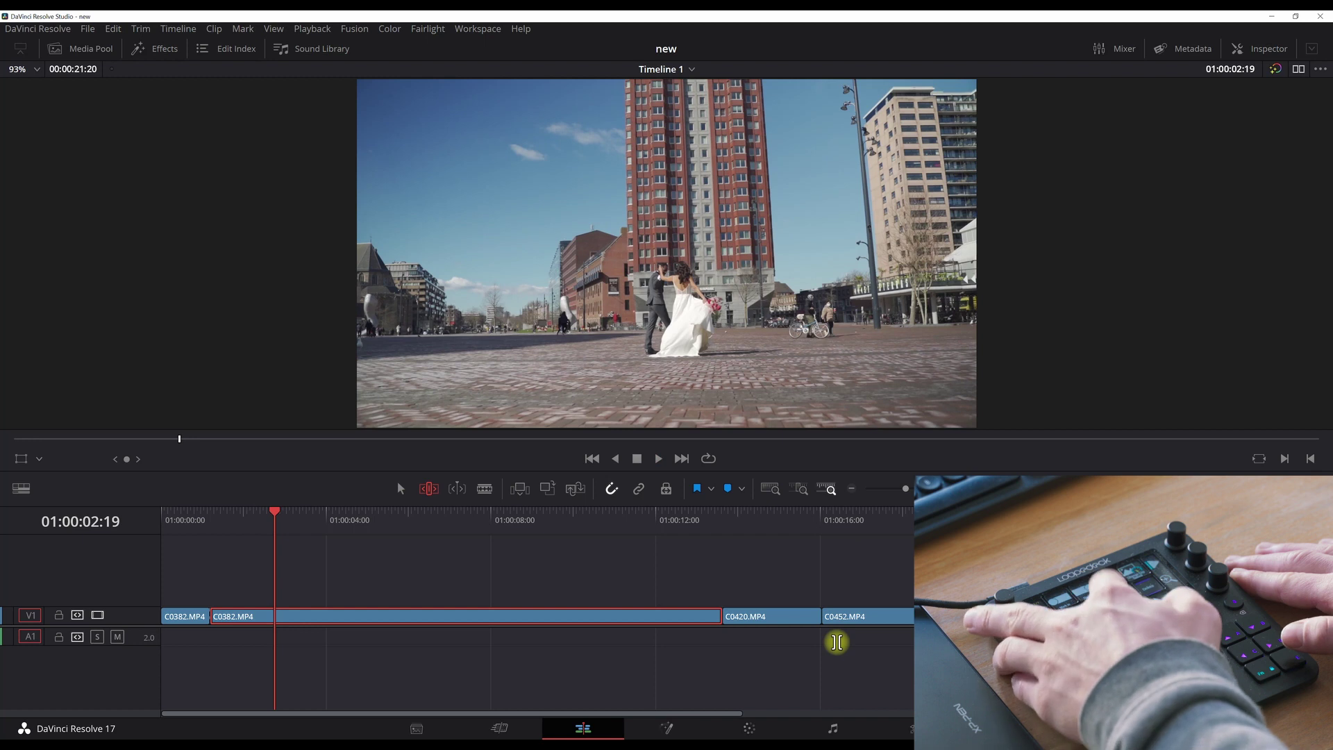
pyautogui.hotkey('ctrl', 'b')
# - Ripple-trim the start of the last C0382.MP4 piece, and ripple-trim its end to 01:00:03:24
pyautogui.hotkey('shift', ',')
pyautogui.hotkey('shift', ',')
pyautogui.hotkey('shift', ',')
pyautogui.hotkey('shift', ',')
pyautogui.hotkey('shift', ',')
pyautogui.hotkey('shift', ',')
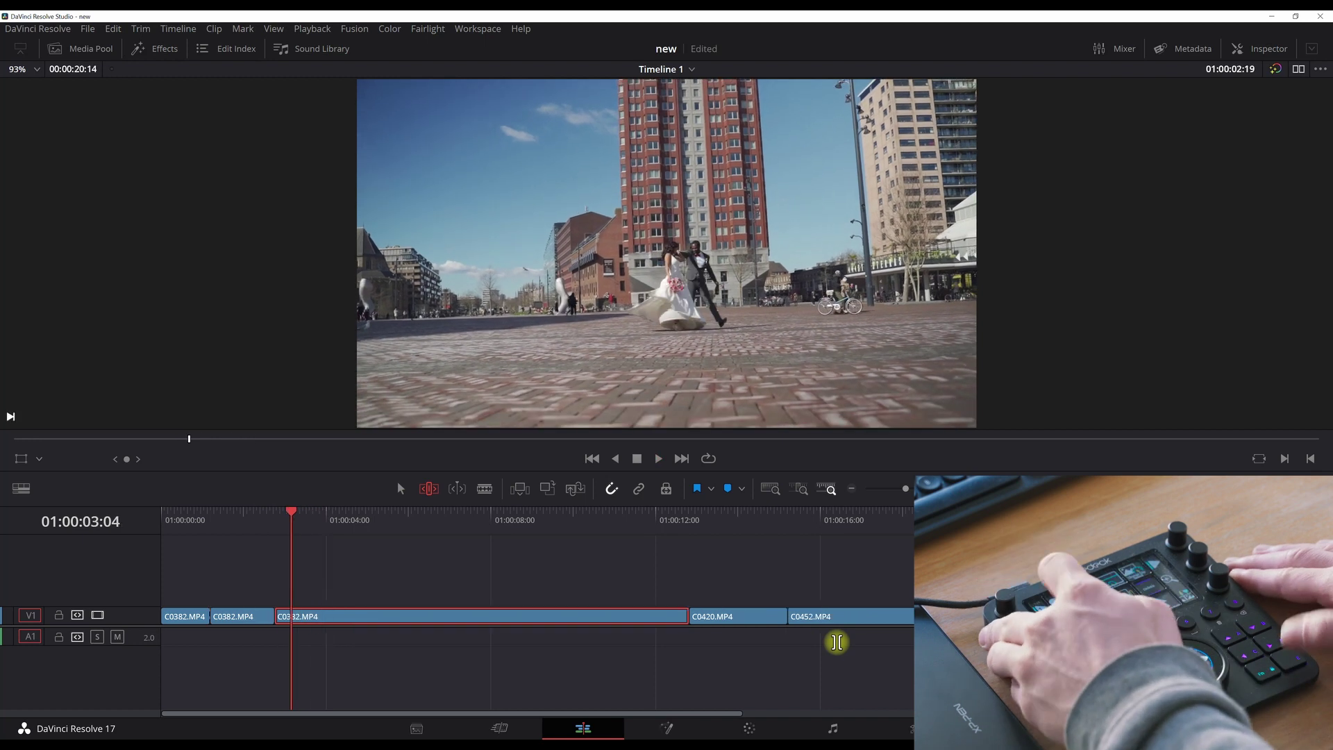
pyautogui.hotkey('ctrl', 'shift', ']')
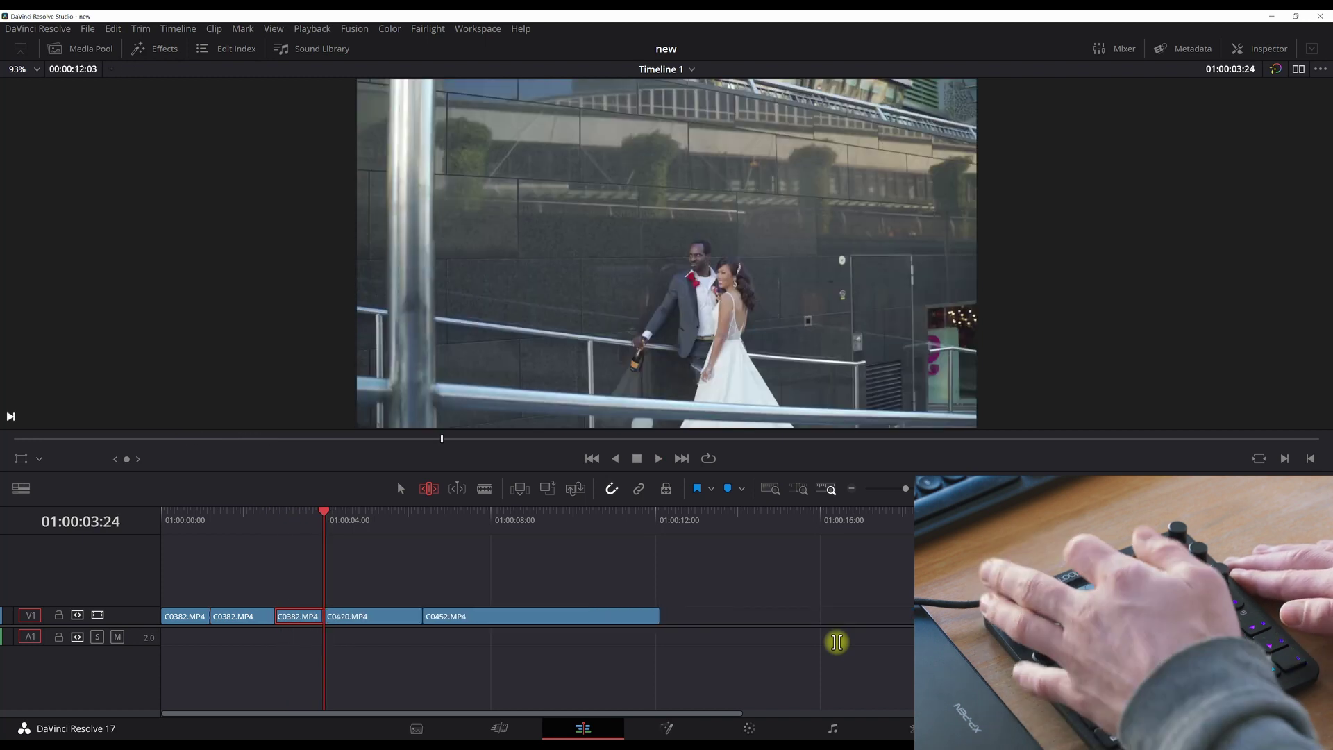
# - Play into the C0420.MP4 clip, stop at 01:00:04:14, and view its Change Clip Speed settings without applying anything
pyautogui.press('space')
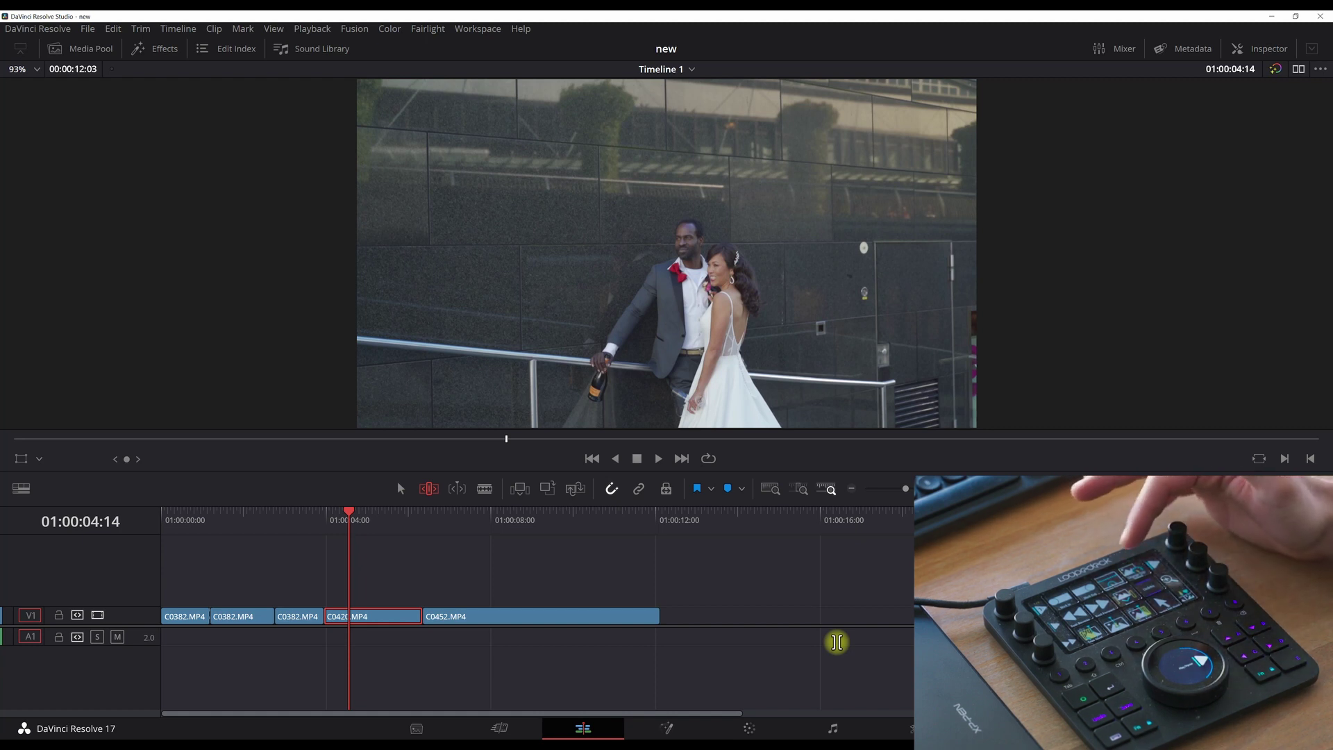
pyautogui.press('r')
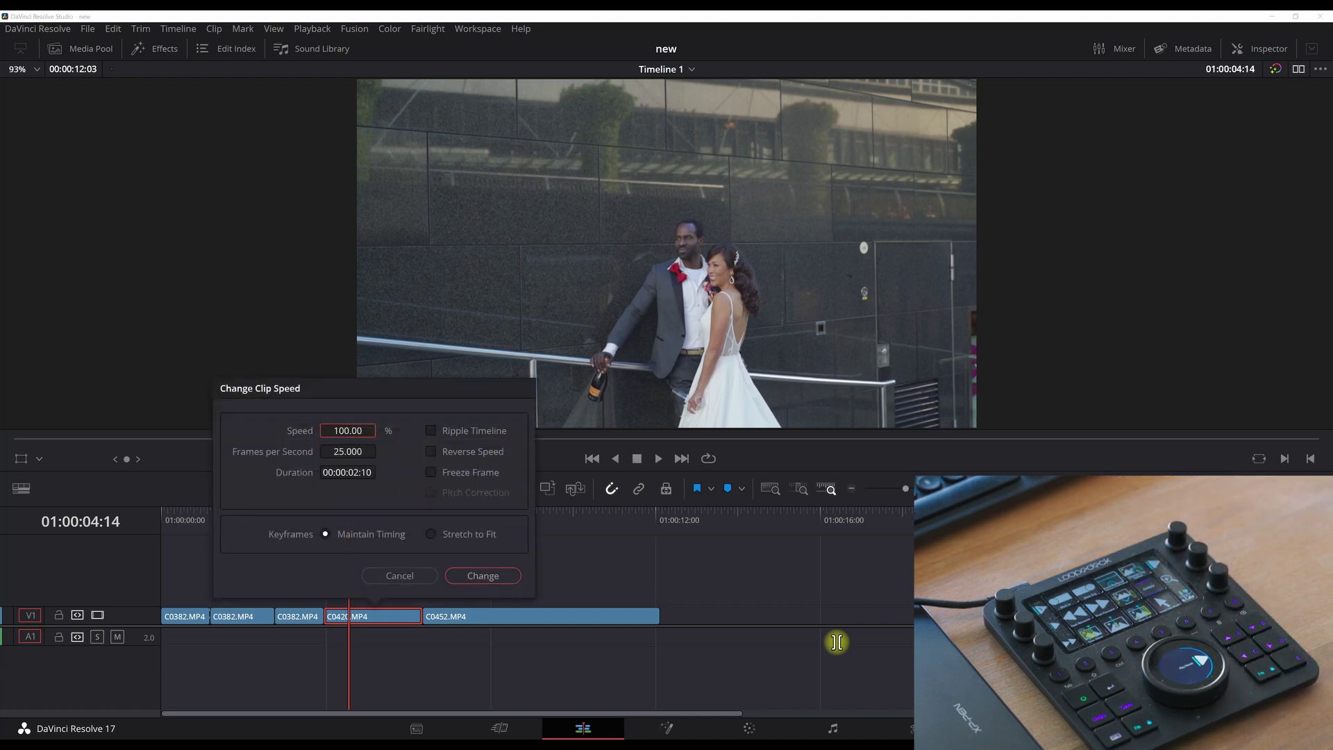
pyautogui.click(386, 573)
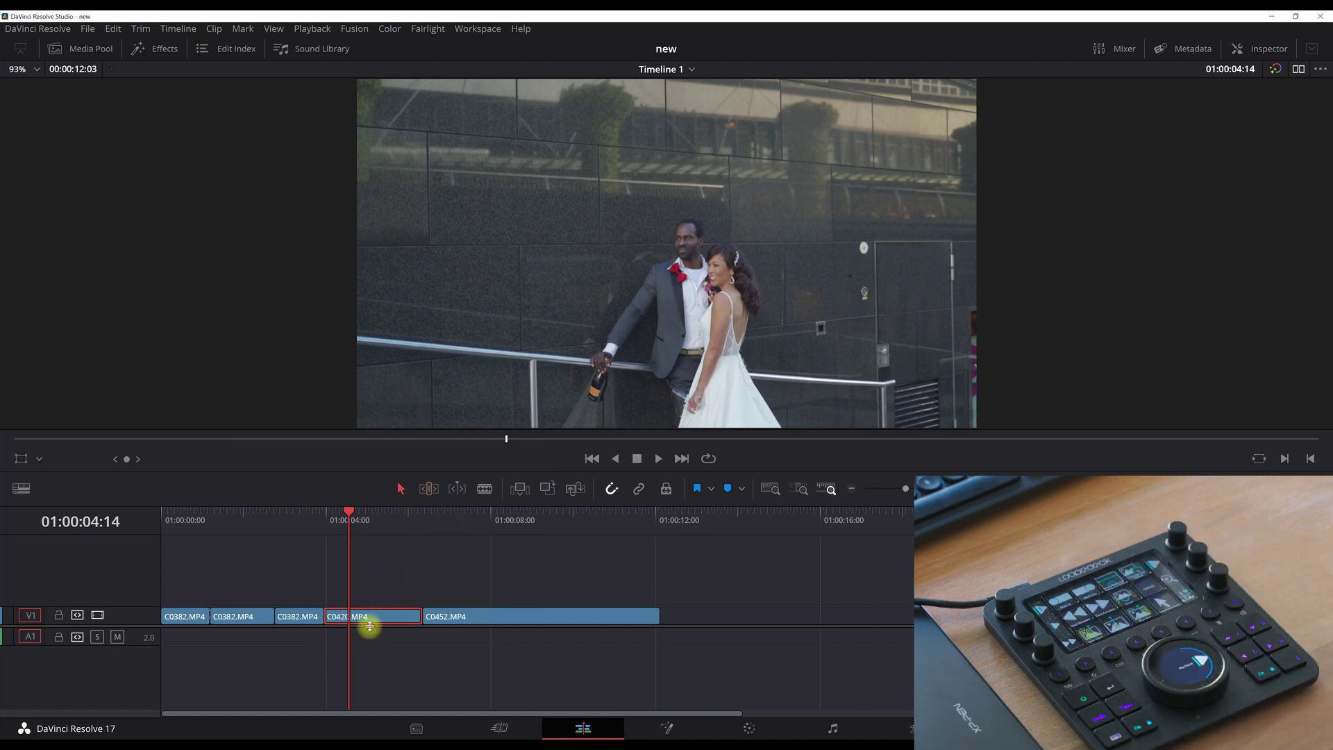
# - Show the retime controls on C0420.MP4 and add a speed point at 01:00:04:14
pyautogui.hotkey('ctrl', 'r')
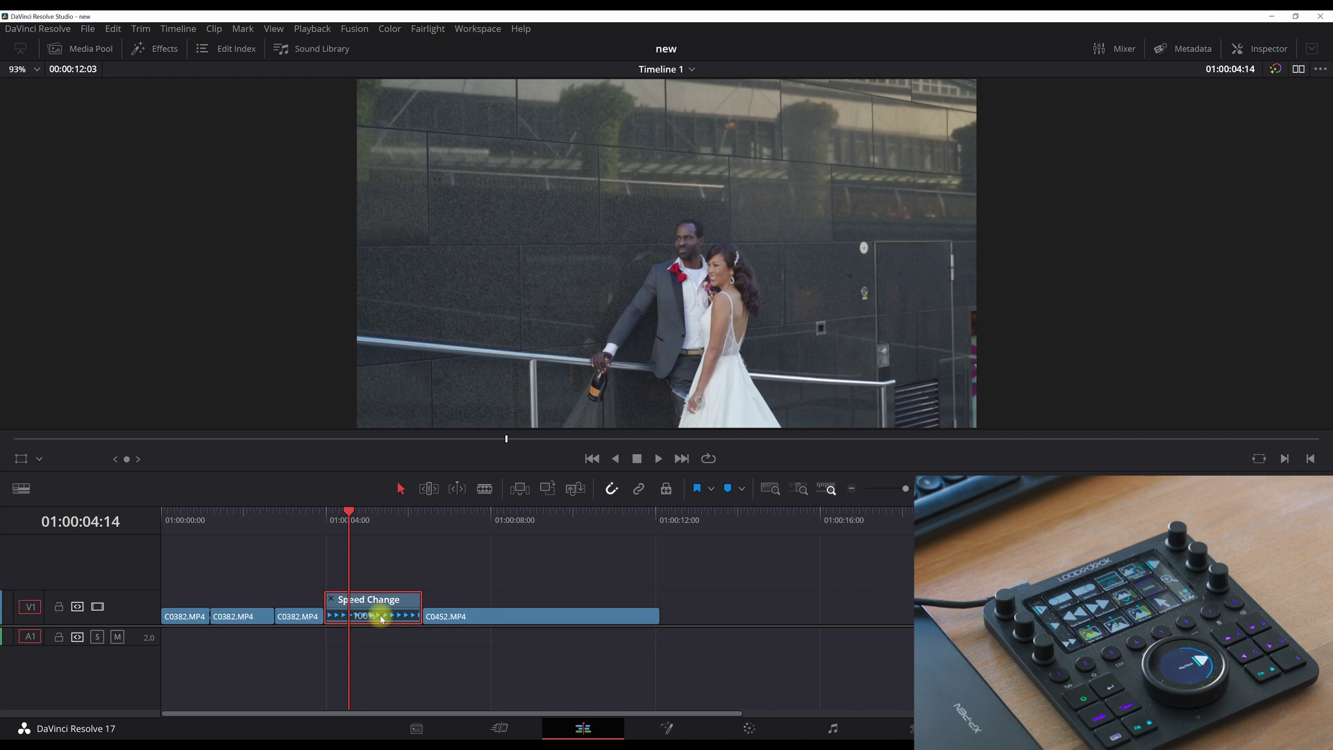
pyautogui.click(381, 617)
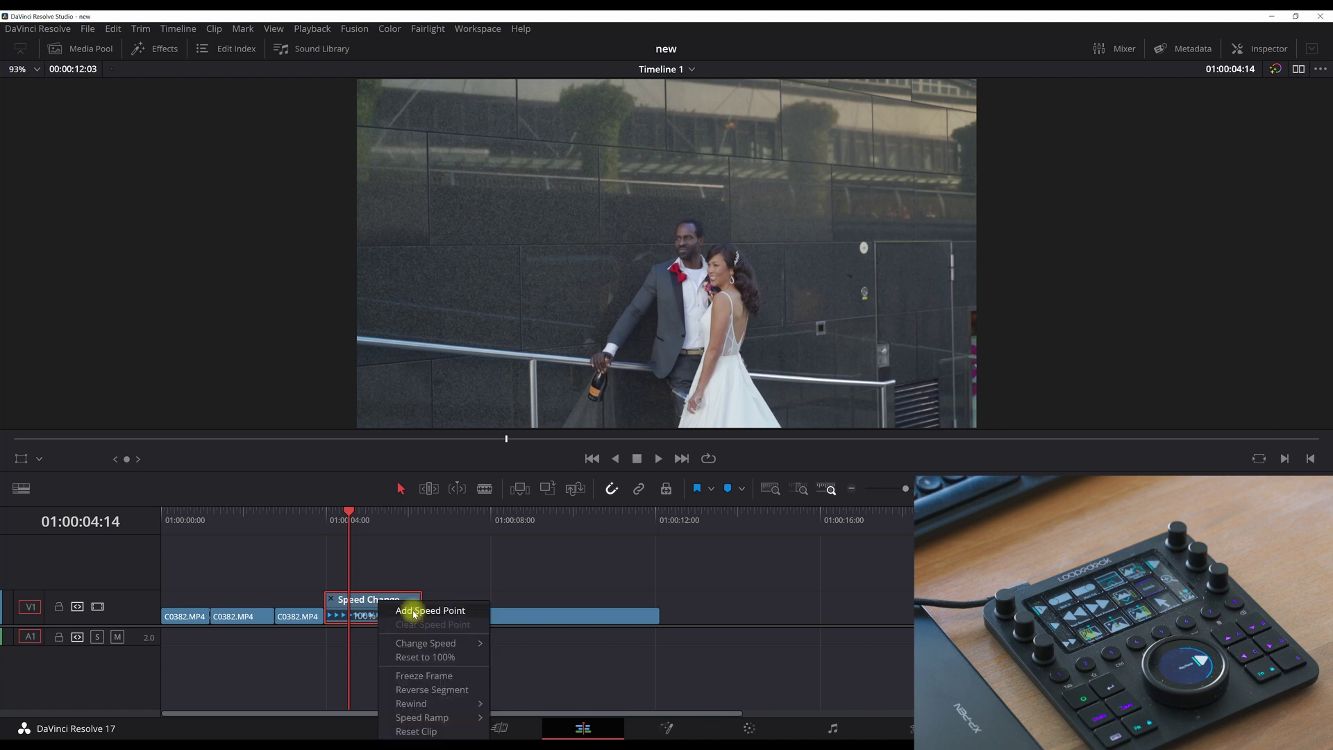
pyautogui.click(414, 611)
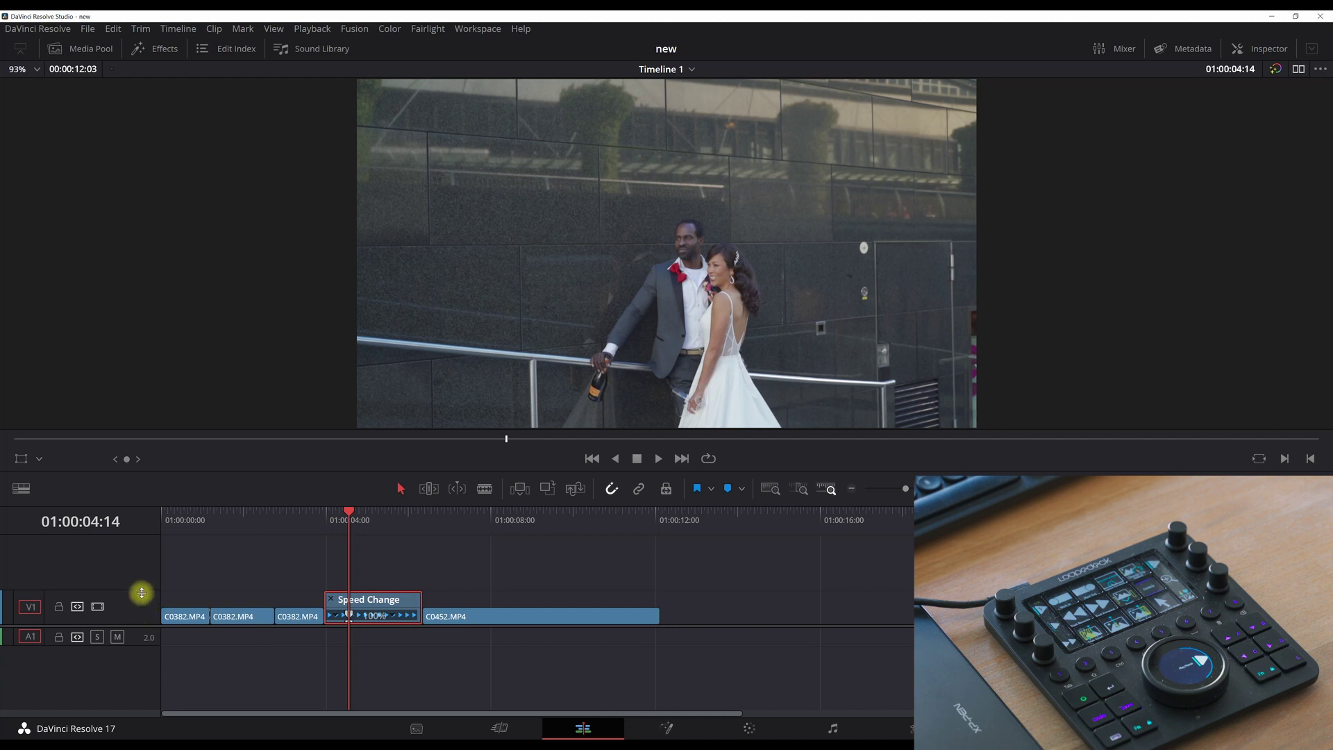
# - Increase the height of the Video 1 track, move the playhead to 01:00:04:18, and hide the retime controls on C0420.MP4
pyautogui.moveTo(142, 592); pyautogui.dragTo(139, 568)
pyautogui.moveTo(348, 521); pyautogui.dragTo(356, 522)
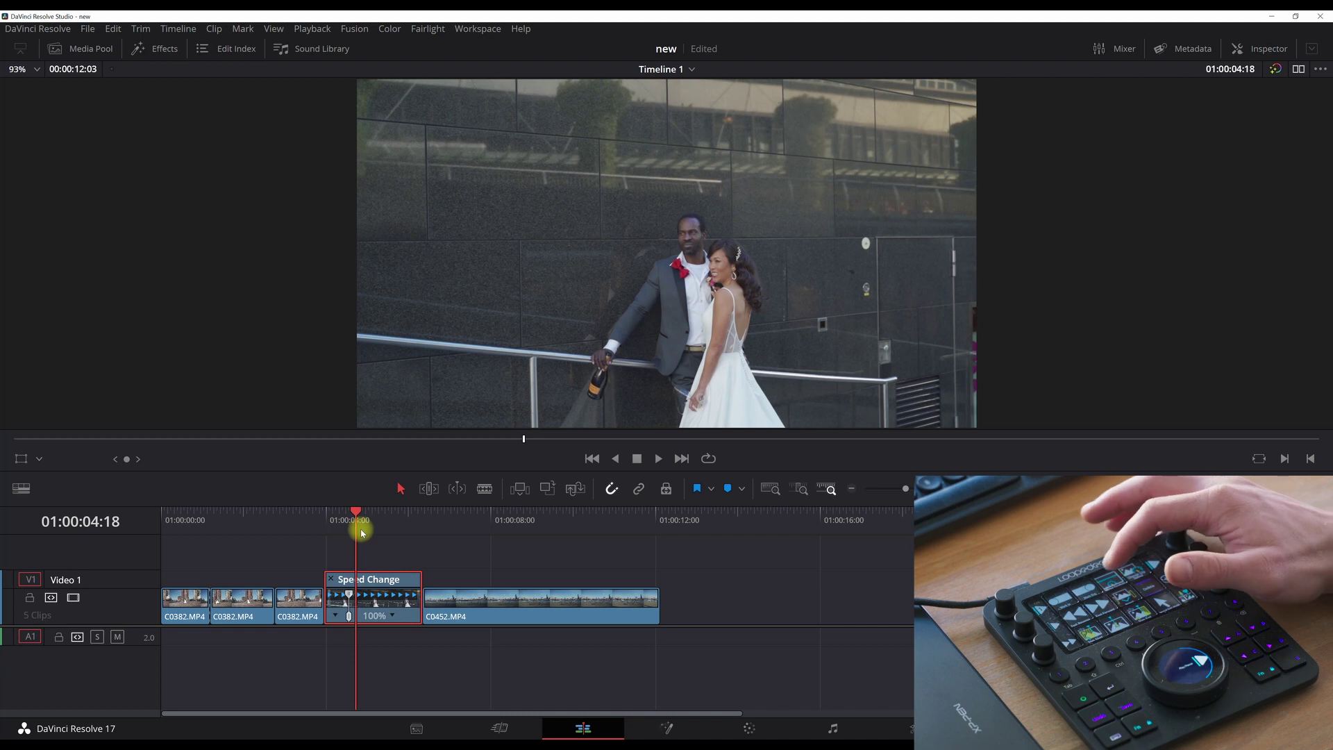
pyautogui.hotkey('ctrl', 'r')
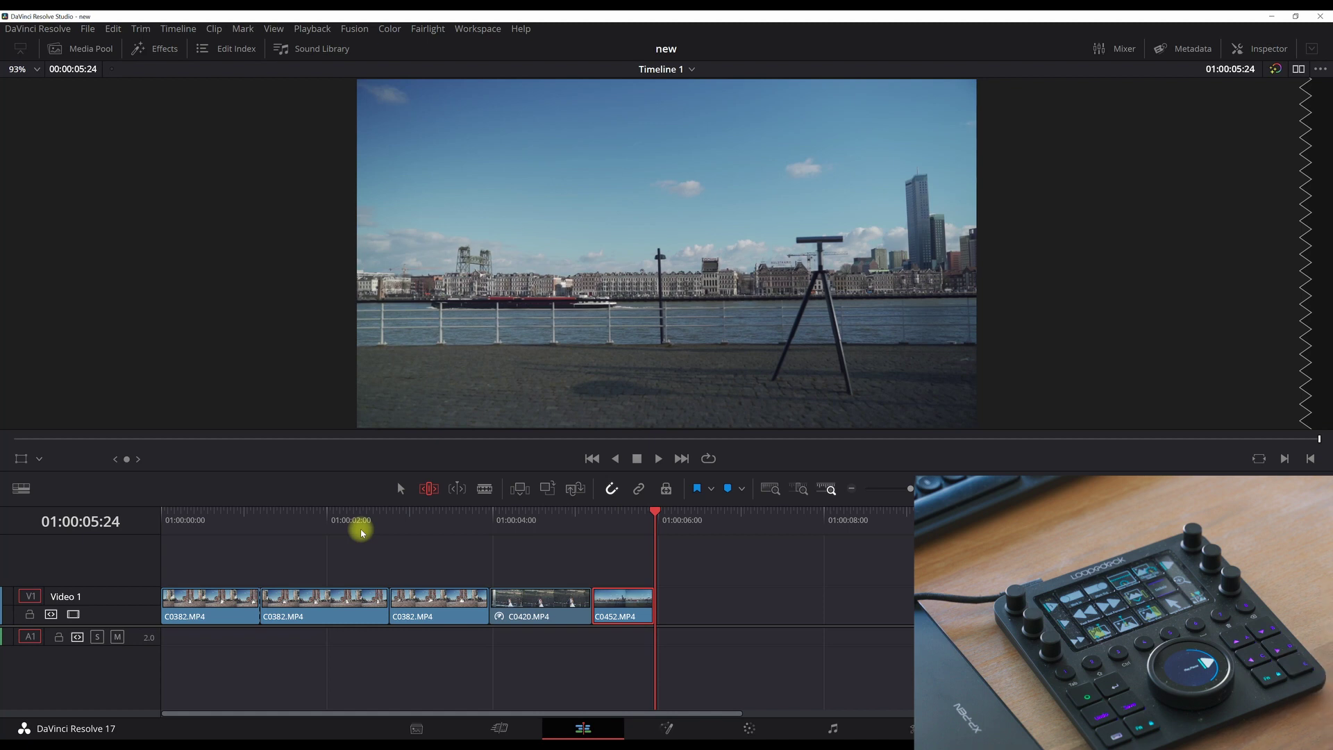
# - Jump the playhead back and forth between edit points, ending at 01:00:02:19
pyautogui.press('Up')
pyautogui.press('Up')
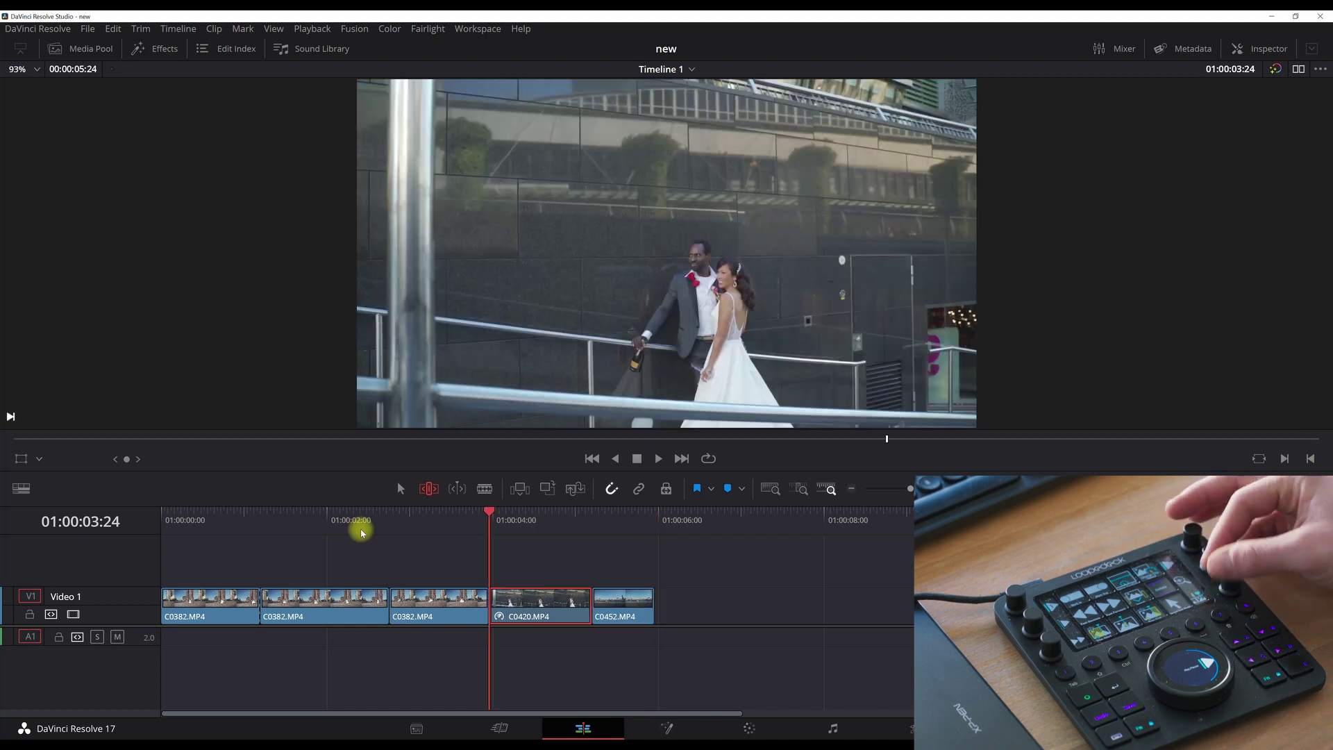
pyautogui.press('Down')
pyautogui.press('Up')
pyautogui.press('Up')
pyautogui.press('Up')
pyautogui.press('Down')
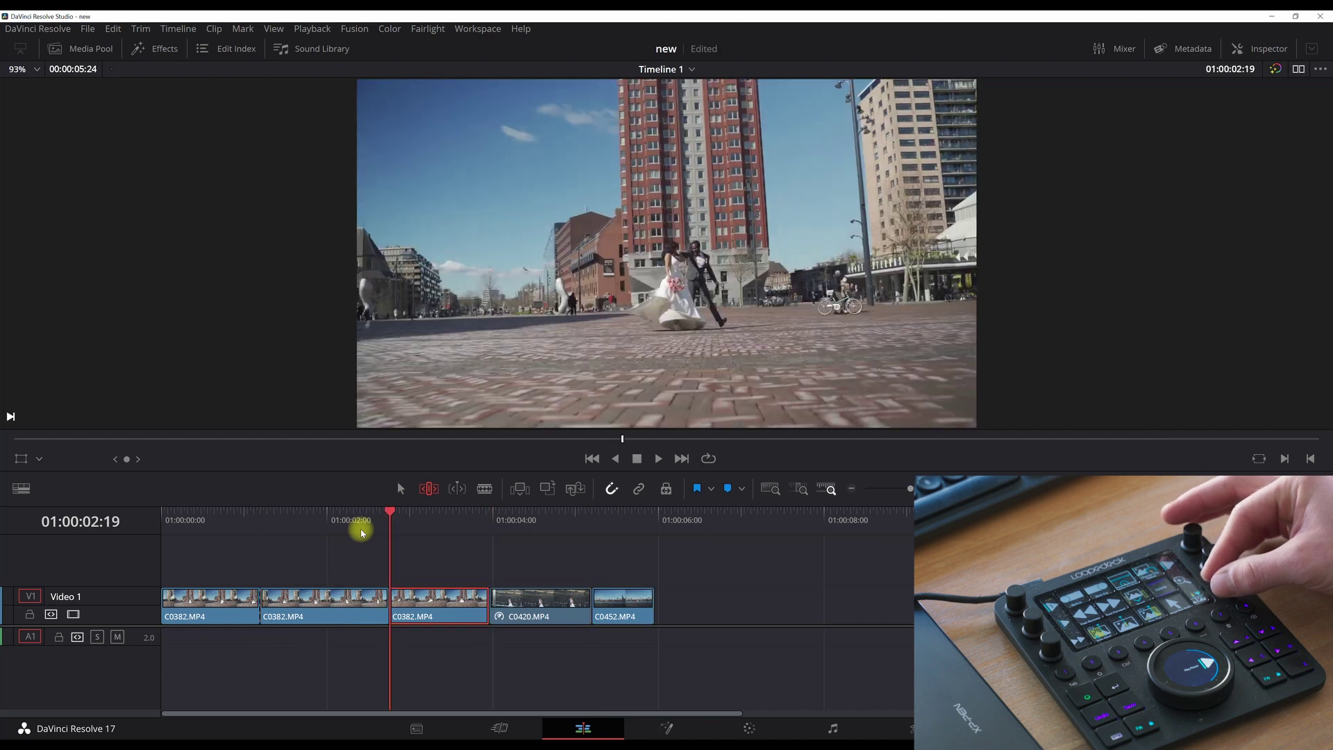
# - Play from the third C0382.MP4 clip into C0420.MP4, stop, and return the playhead to 01:00:02:19
pyautogui.press('space')
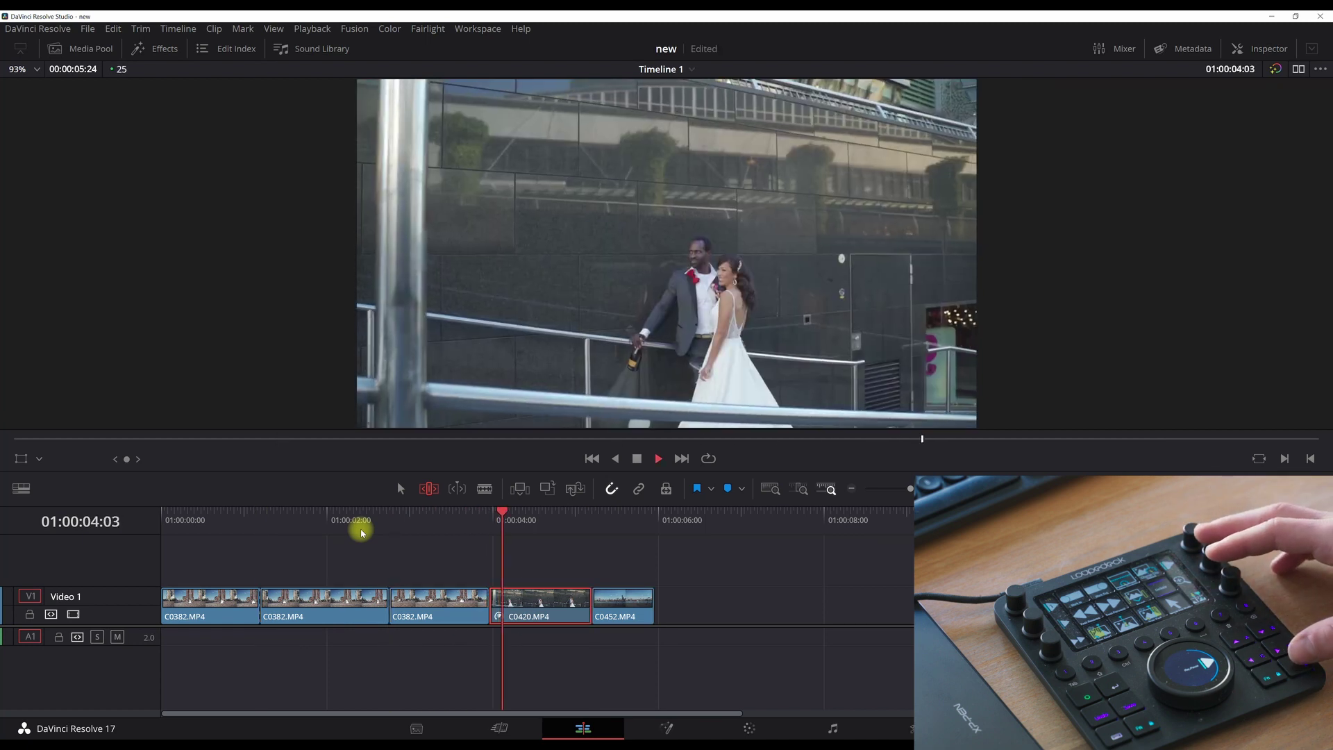
pyautogui.press('space')
pyautogui.press('Up')
pyautogui.press('Up')
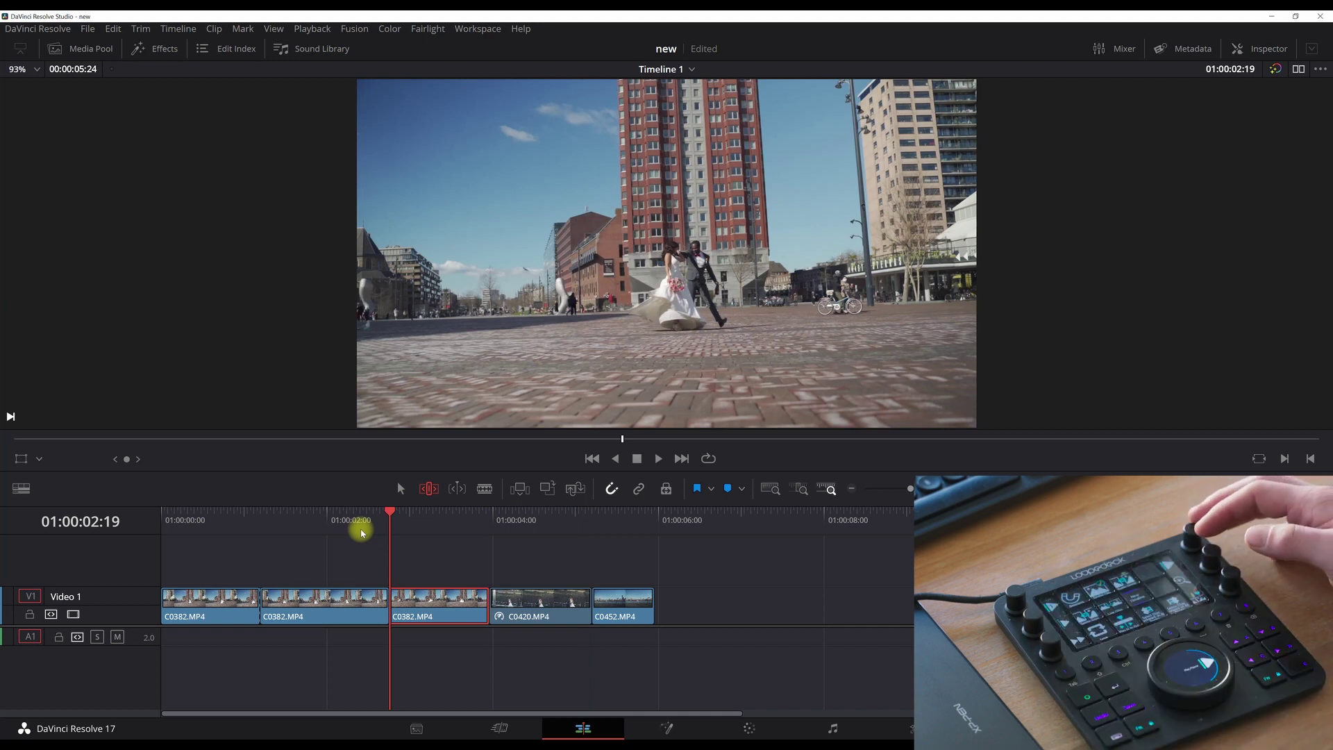
# - Mark a range on the timeline with the in point at 01:00:02:19 and the out point at 01:00:05:05
pyautogui.press('i')
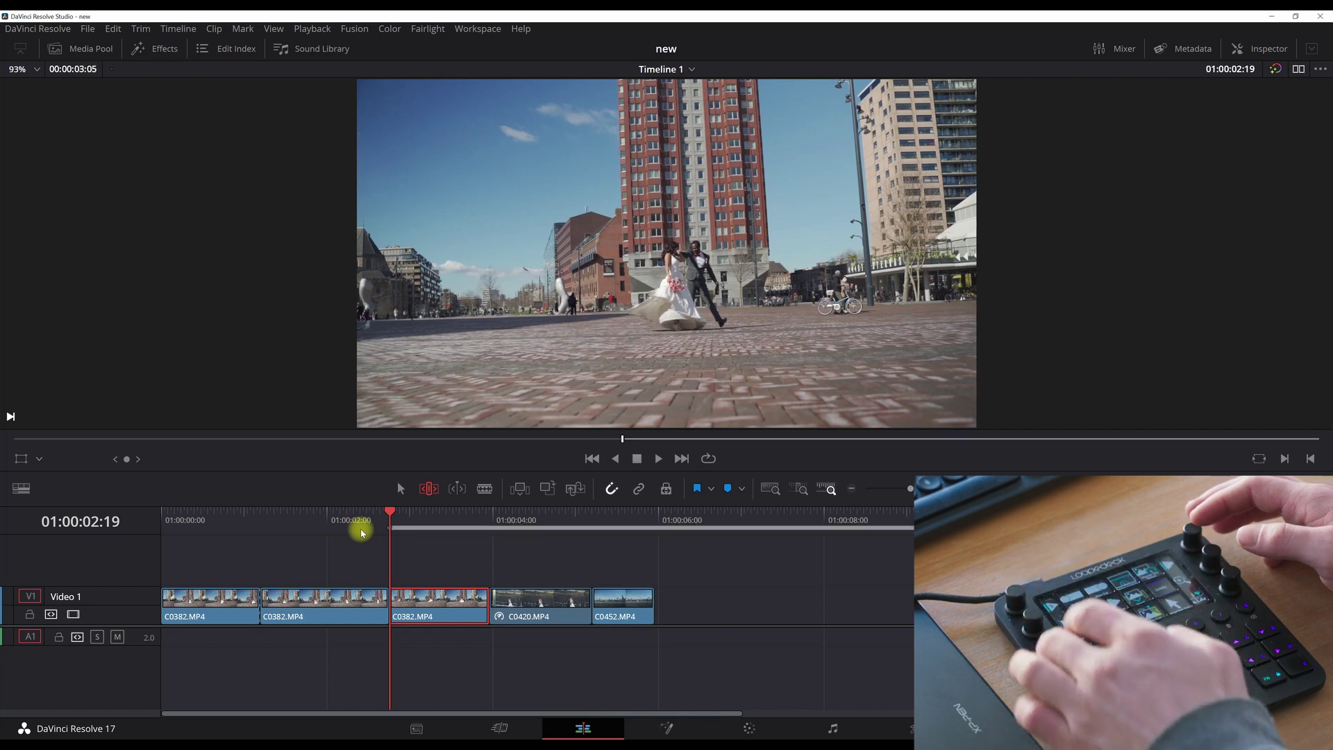
pyautogui.press('Down')
pyautogui.press('Down')
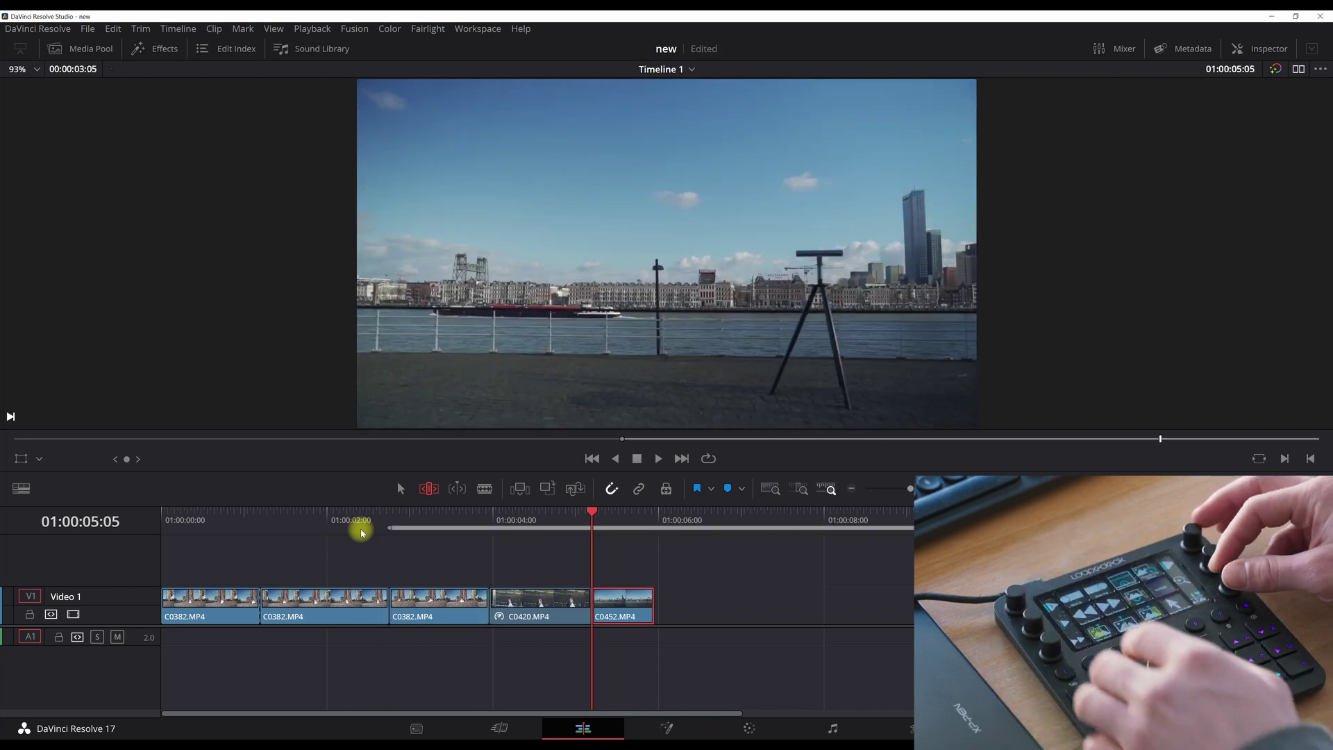
pyautogui.press('o')
# - Turn on loop playback, play from the start of C0420.MP4, and return the playhead to 01:00:03:24
pyautogui.press('Up')
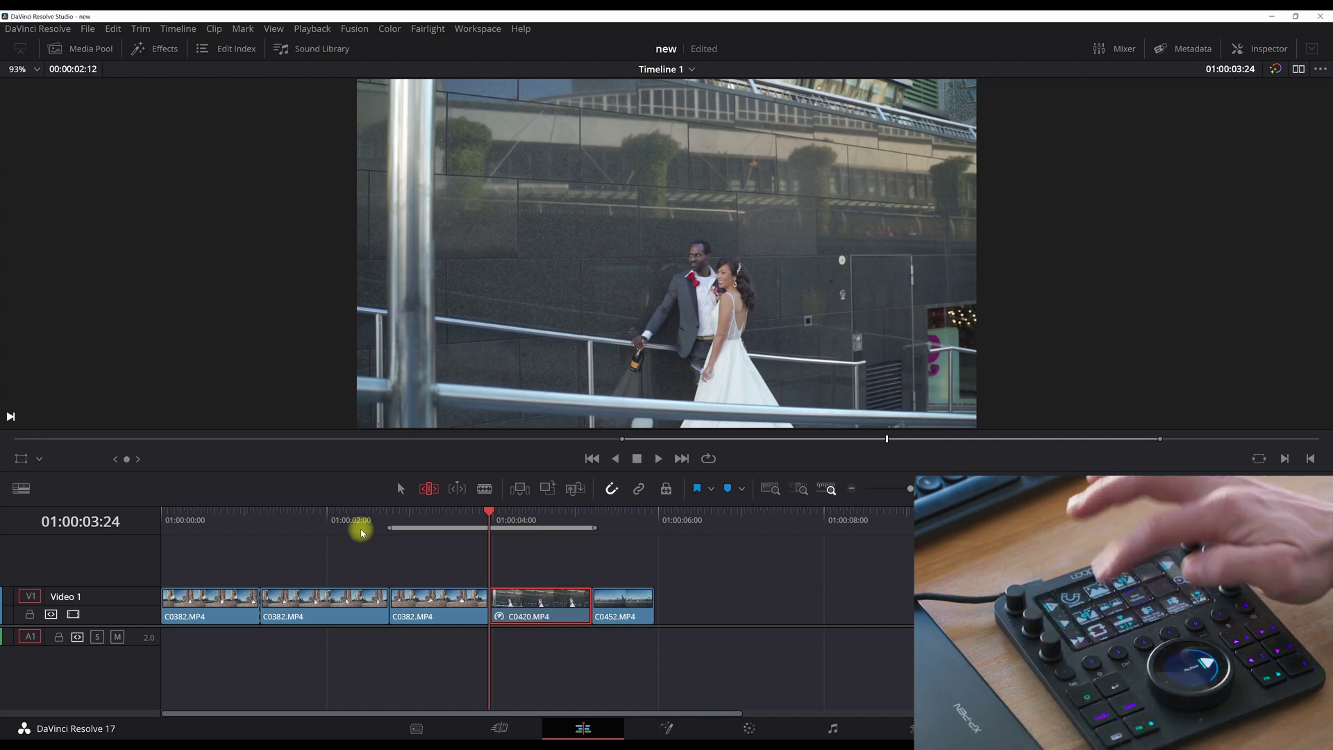
pyautogui.hotkey('ctrl', '/')
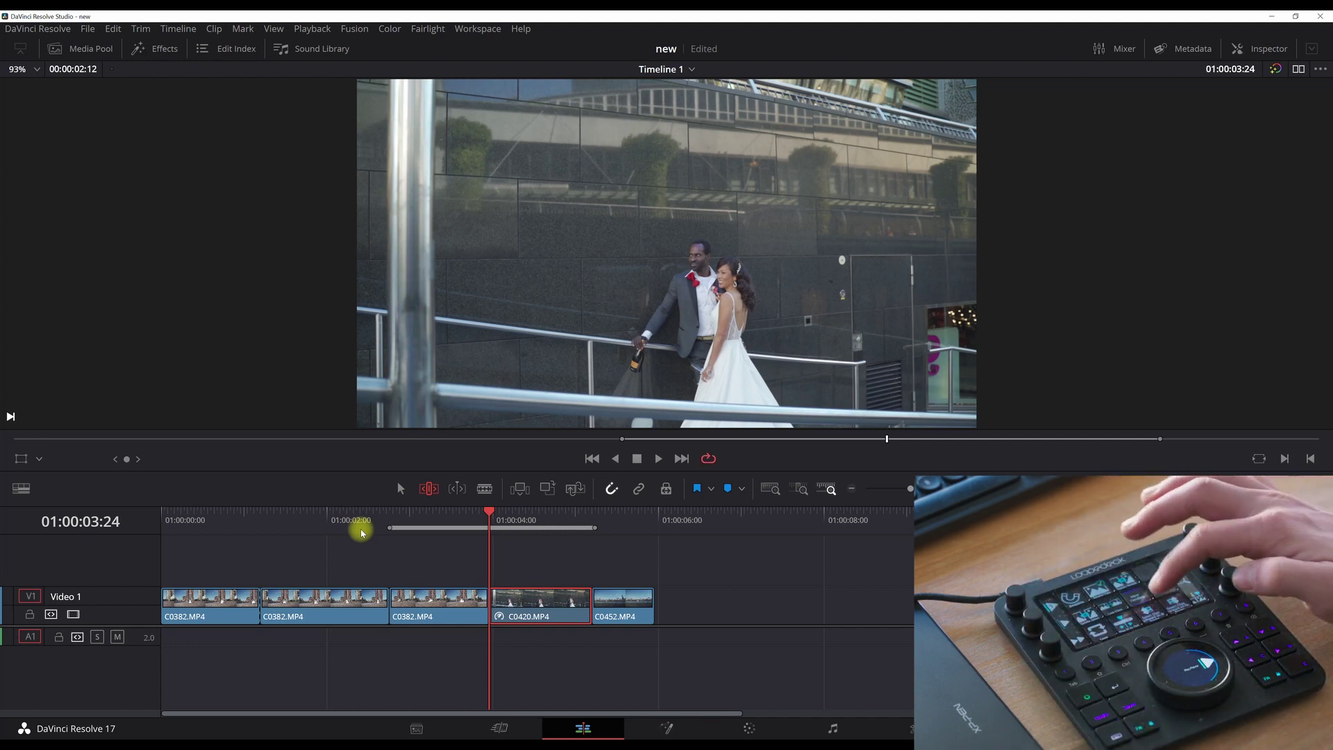
pyautogui.press('space')
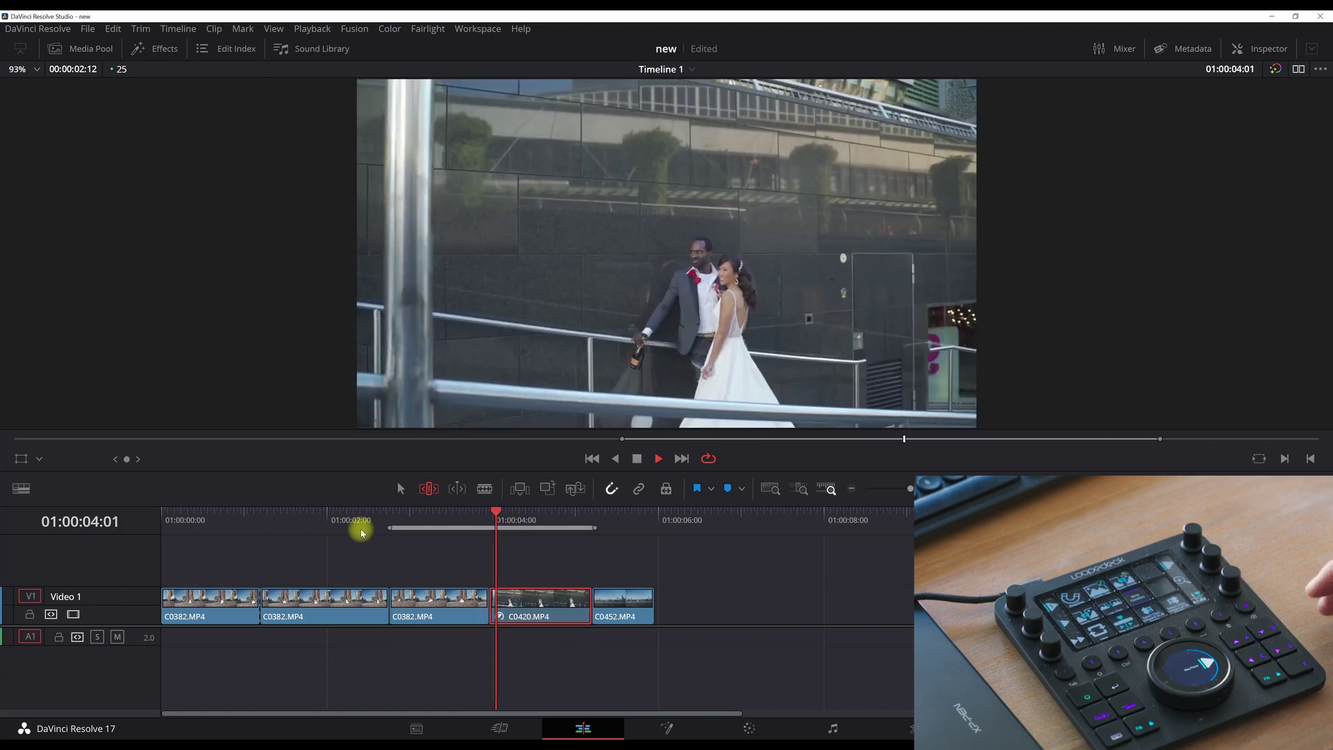
pyautogui.press('Up')
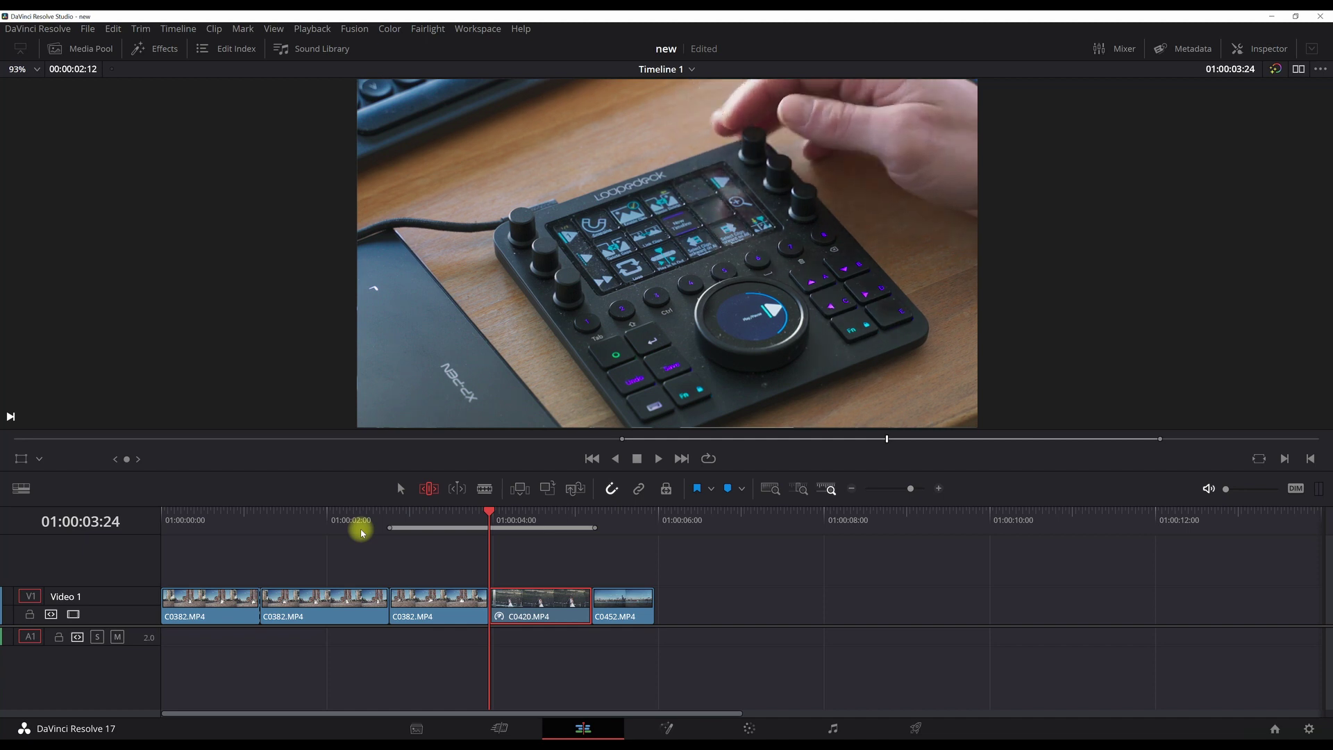
# - Ripple-delete the C0420.MP4 clip and undo the deletion
pyautogui.press('Delete')
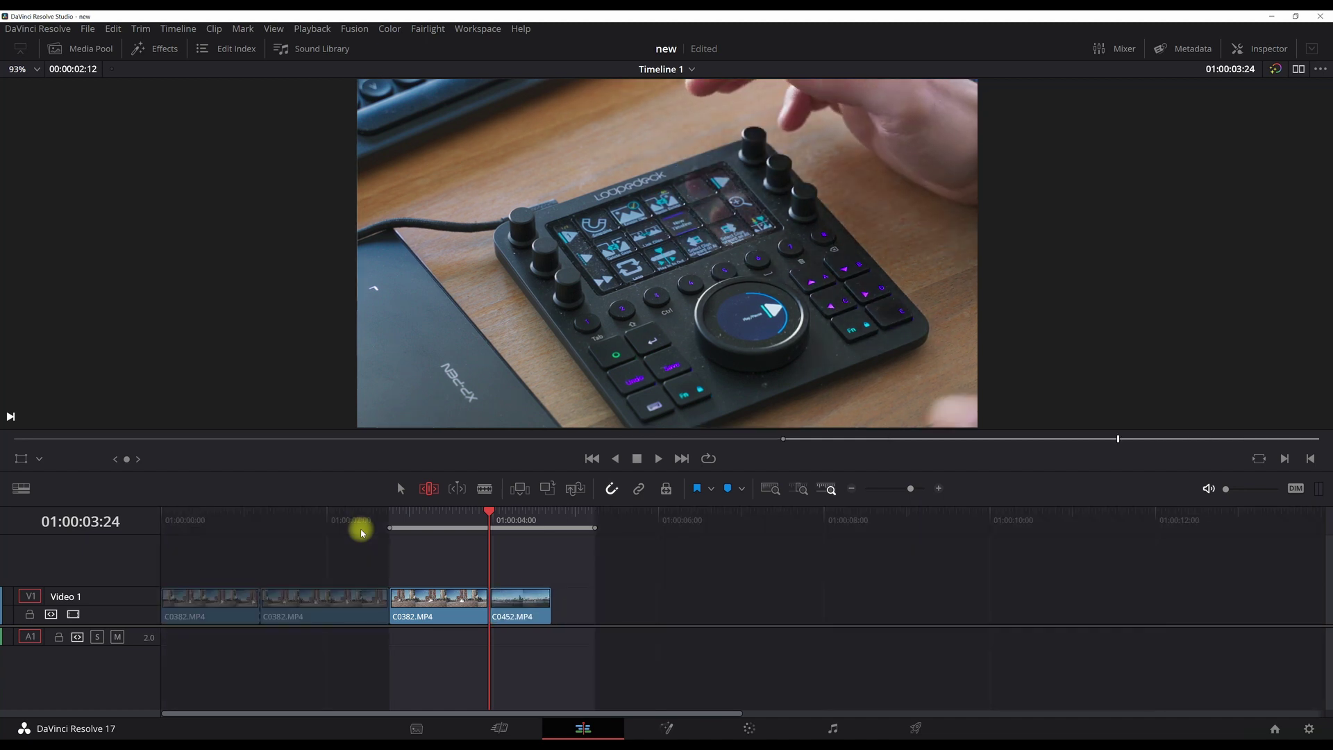
pyautogui.hotkey('ctrl', 'z')
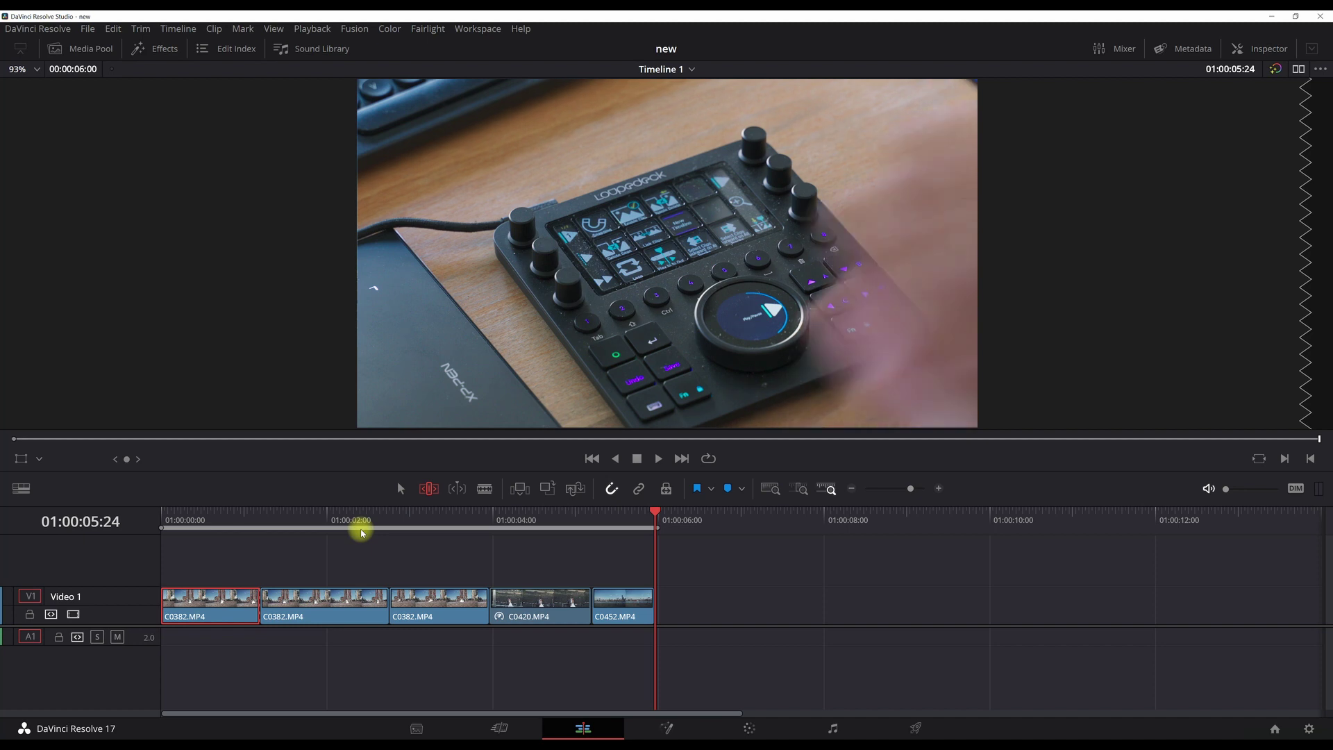
# - Select all clips on the timeline, move the playhead to 01:00:00:00, and select all clips again
pyautogui.hotkey('ctrl', 'a')
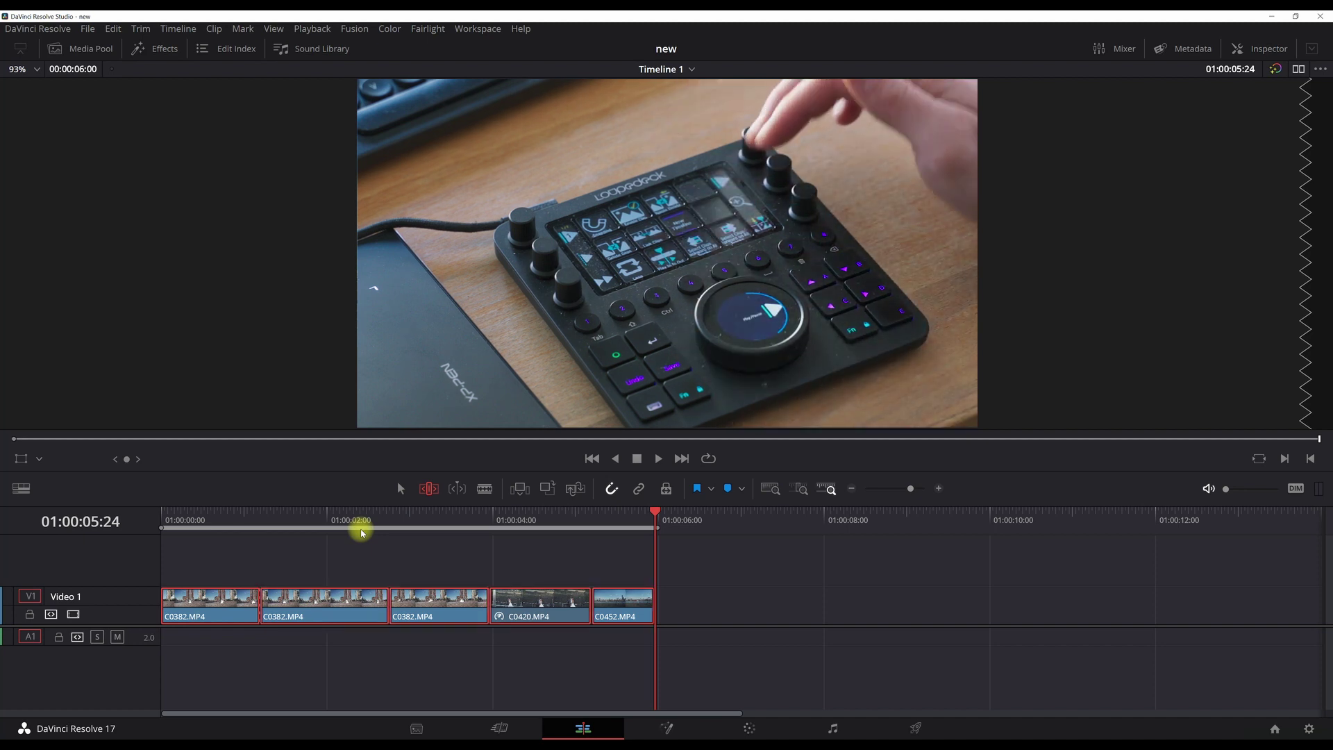
pyautogui.press('Home')
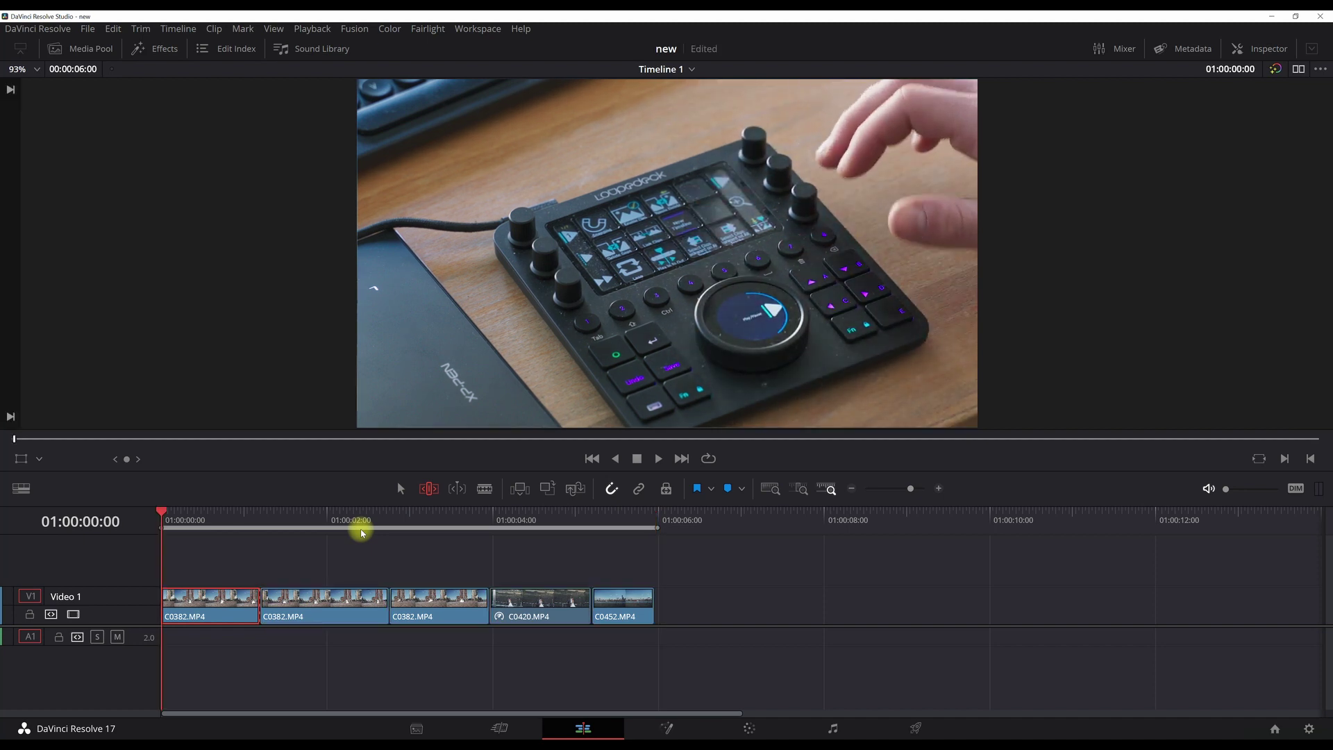
pyautogui.hotkey('ctrl', 'a')
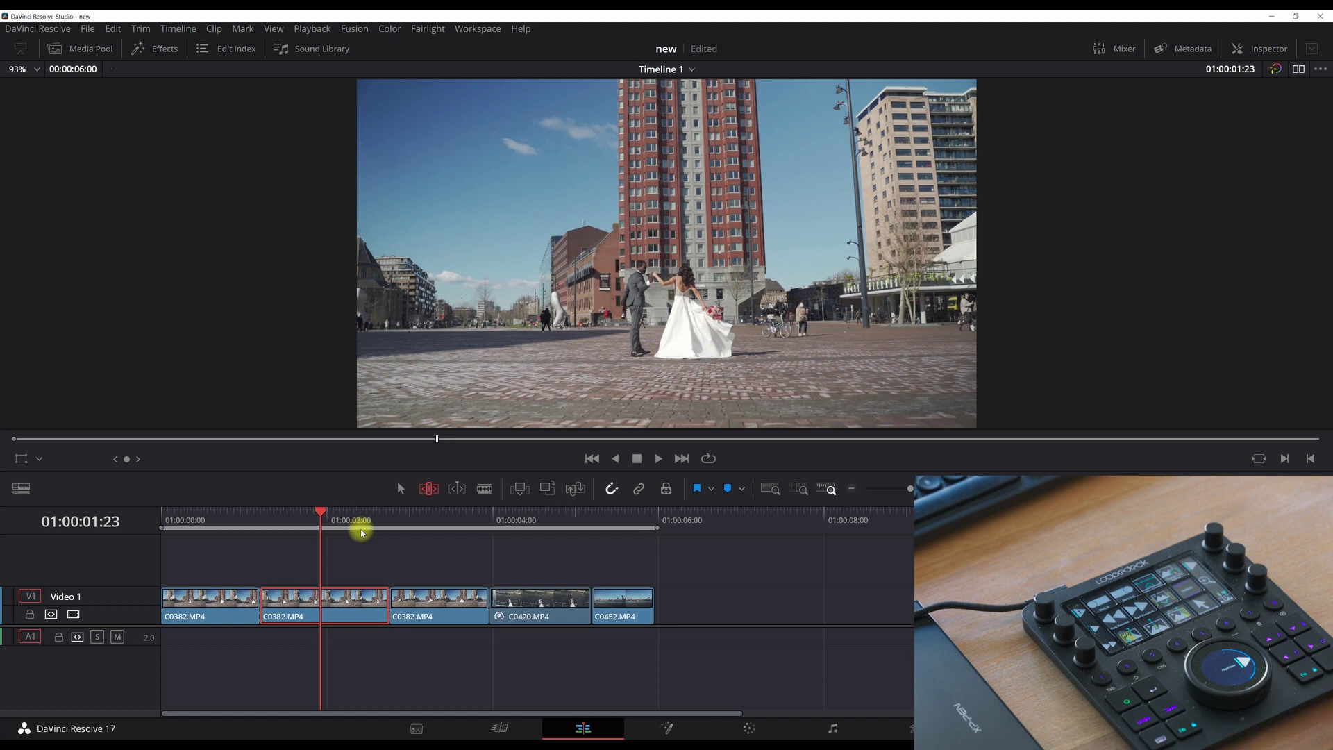
# - View the frame full screen, return to the Edit page, and jump to the previous marker at 01:00:01:05
pyautogui.press('p')
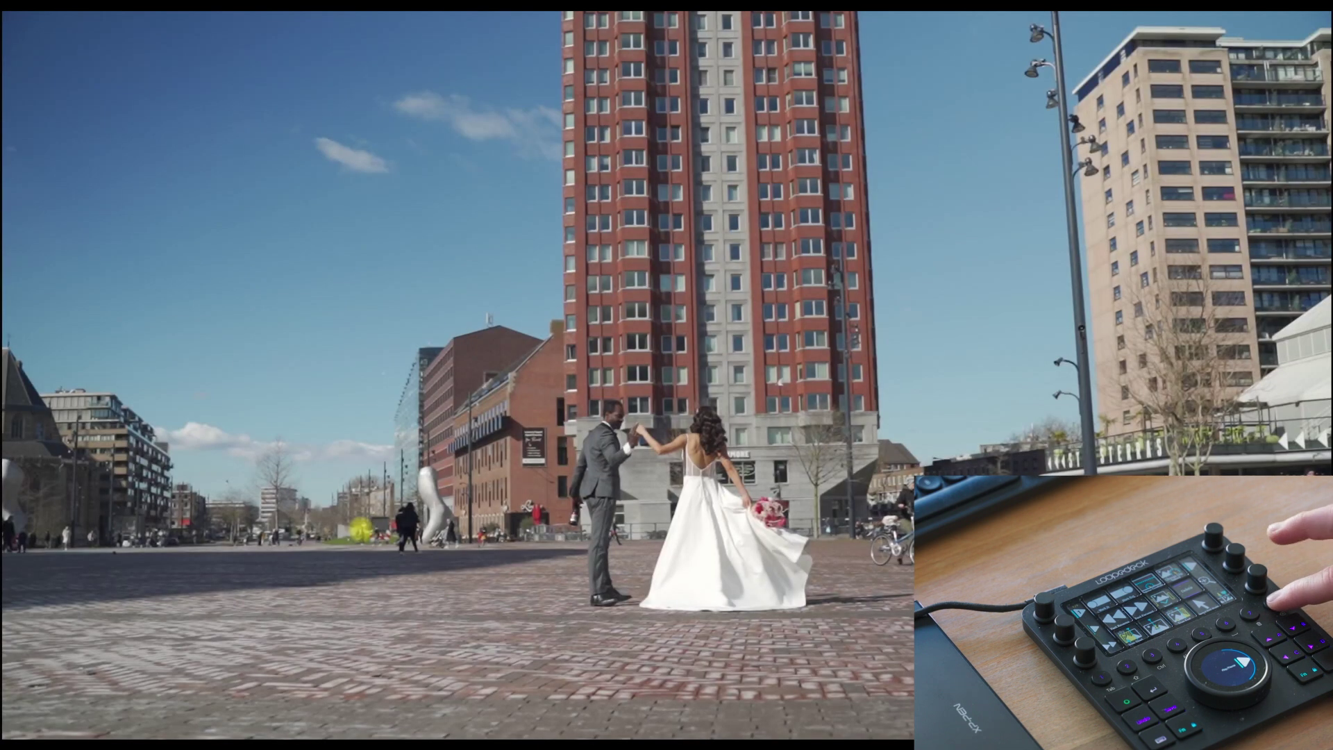
pyautogui.press('p')
pyautogui.hotkey('shift', 'Up')
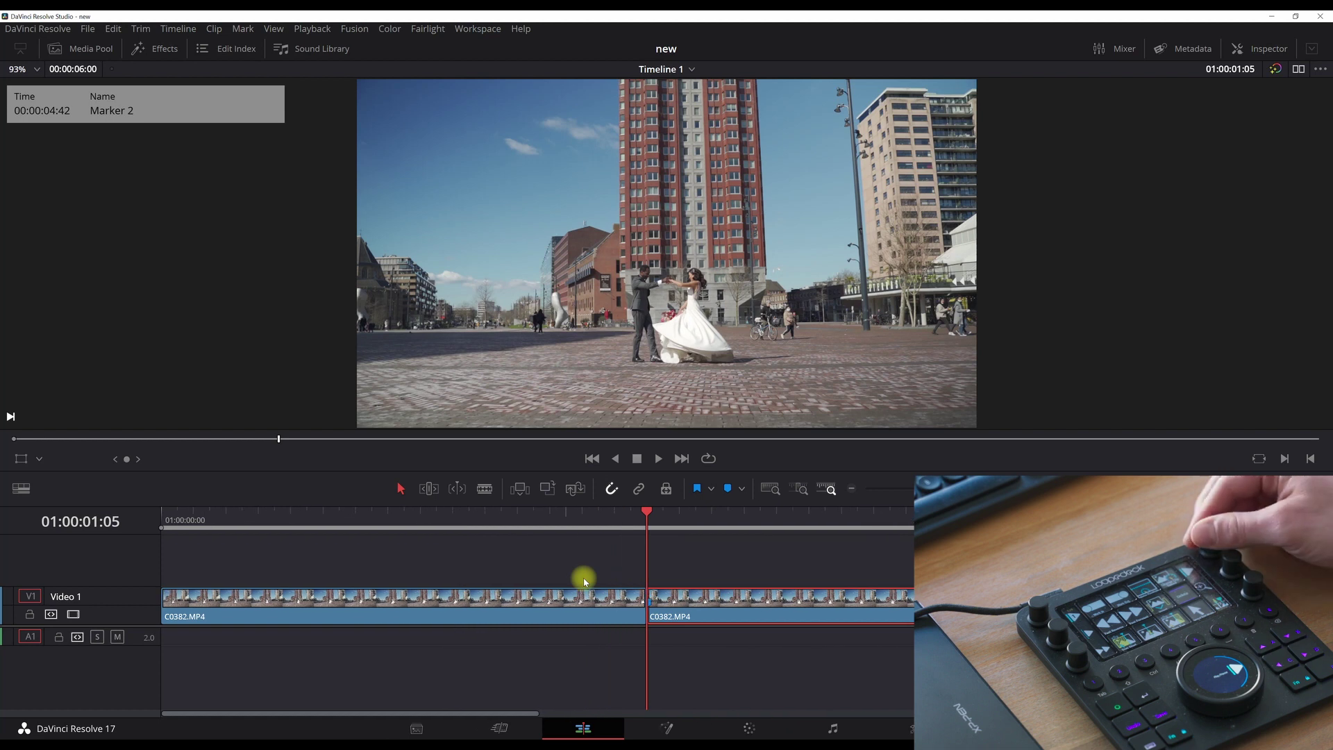
# - Step the playhead back to 01:00:00:24 and add a marker there on the first C0382.MP4 clip
pyautogui.press('Left')
pyautogui.press('Left')
pyautogui.press('Left')
pyautogui.press('Left')
pyautogui.press('Left')
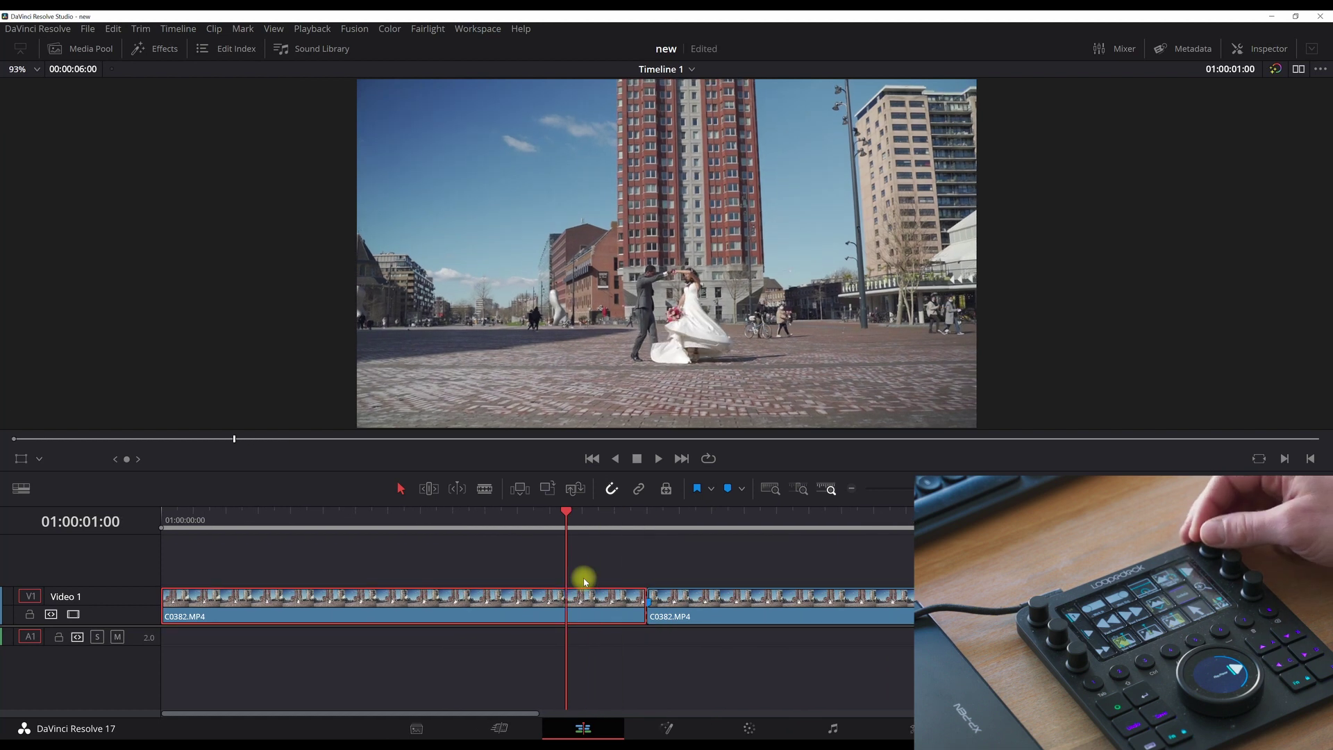
pyautogui.press('Left')
pyautogui.press('m')
# - Add another marker about seven frames earlier on the first C0382.MP4 clip and step the playhead back to 01:00:00:12
pyautogui.press('Left')
pyautogui.press('Left')
pyautogui.press('Left')
pyautogui.press('Left')
pyautogui.press('Left')
pyautogui.press('Left')
pyautogui.press('Left')
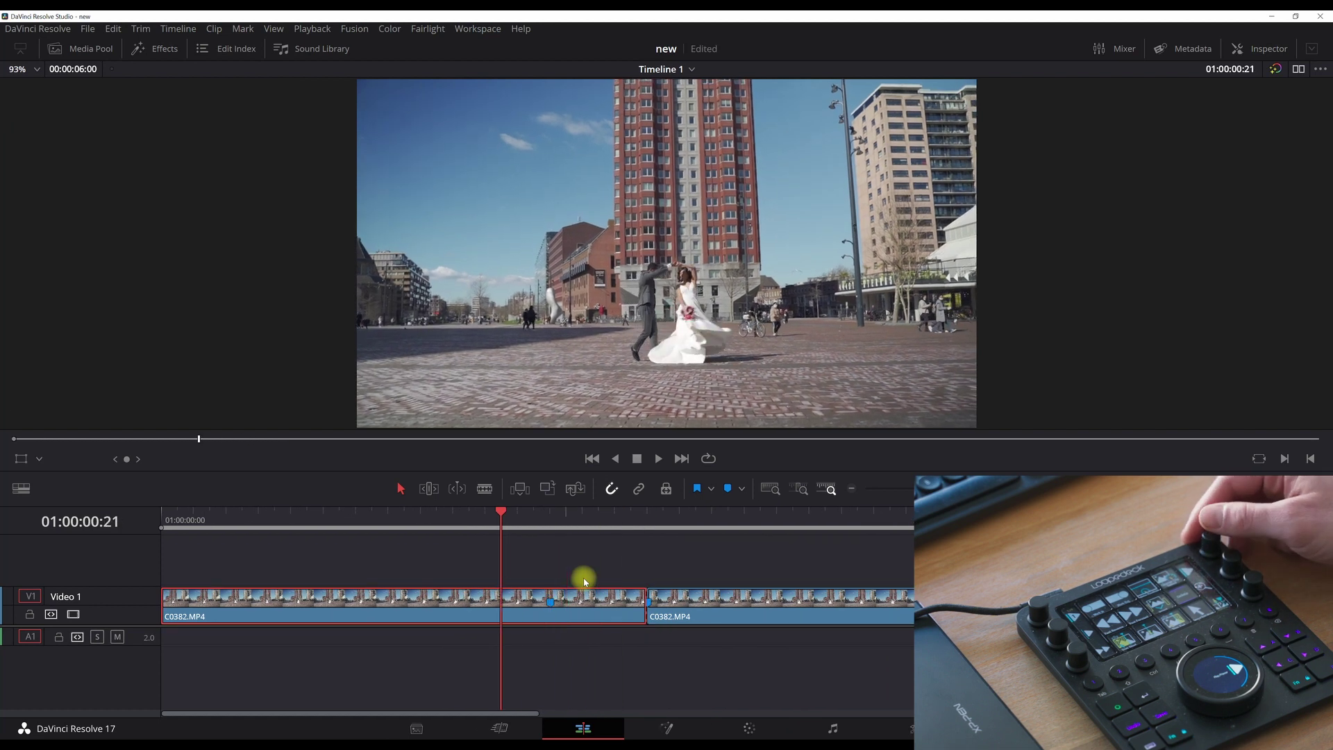
pyautogui.press('Left')
pyautogui.press('Left')
pyautogui.press('Left')
pyautogui.press('Left')
pyautogui.press('Left')
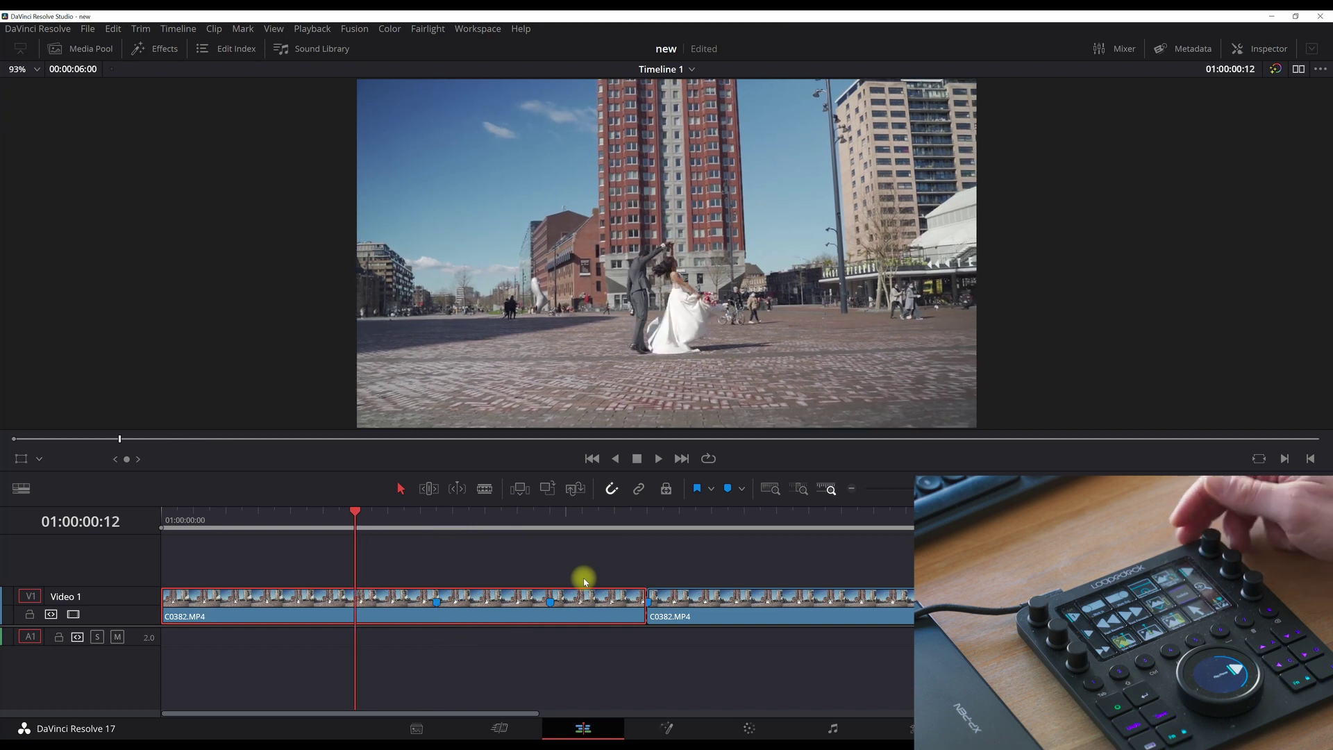
# - Step the playhead forward to 01:00:01:11 in the second C0382.MP4 clip
pyautogui.press('Right')
pyautogui.press('Right')
pyautogui.press('Right')
pyautogui.press('Right')
pyautogui.press('Right')
pyautogui.press('Right')
pyautogui.press('Right')
pyautogui.press('Right')
pyautogui.press('Right')
pyautogui.press('Right')
pyautogui.press('Right')
pyautogui.press('Right')
pyautogui.press('Right')
pyautogui.press('Right')
pyautogui.press('Right')
pyautogui.press('Right')
pyautogui.press('Right')
pyautogui.press('Right')
pyautogui.press('Right')
pyautogui.press('Right')
pyautogui.press('Right')
pyautogui.press('Right')
pyautogui.press('Right')
pyautogui.press('Right')
pyautogui.press('Right')
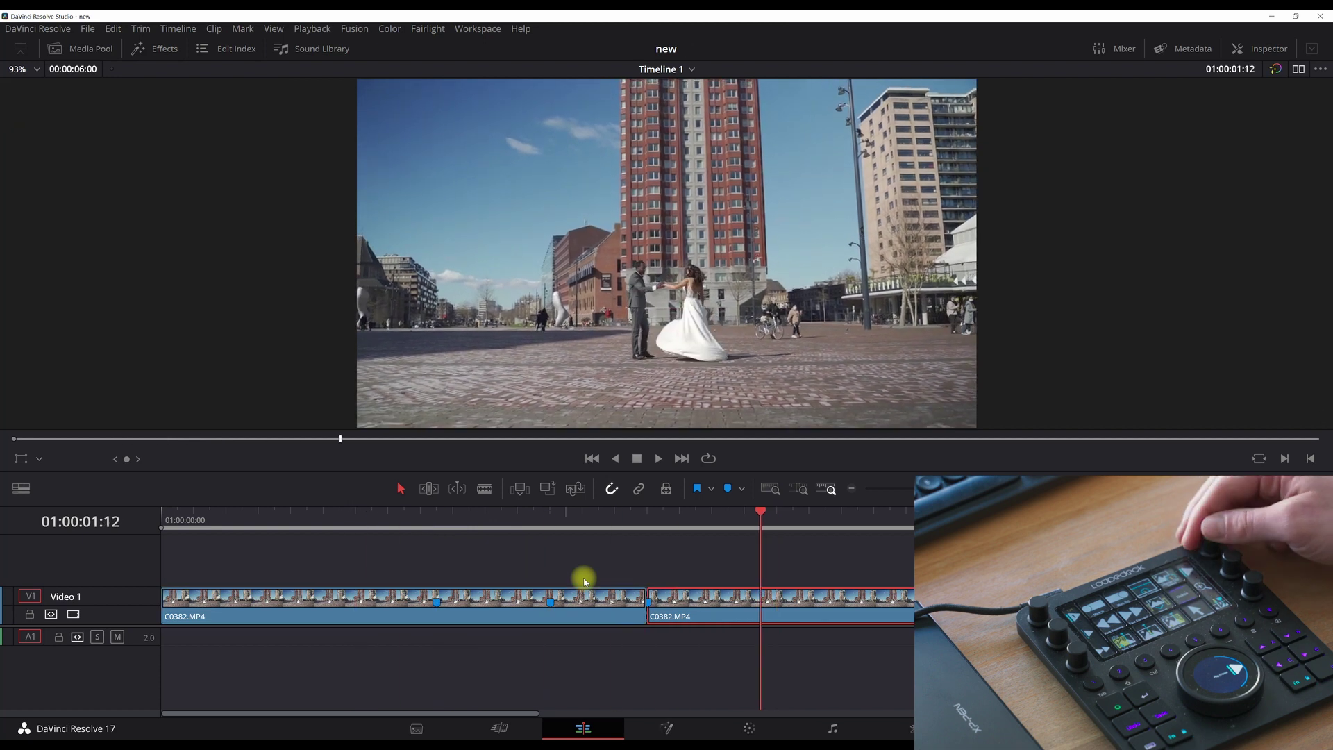
pyautogui.press('Left')
pyautogui.hotkey('ctrl', 'b')
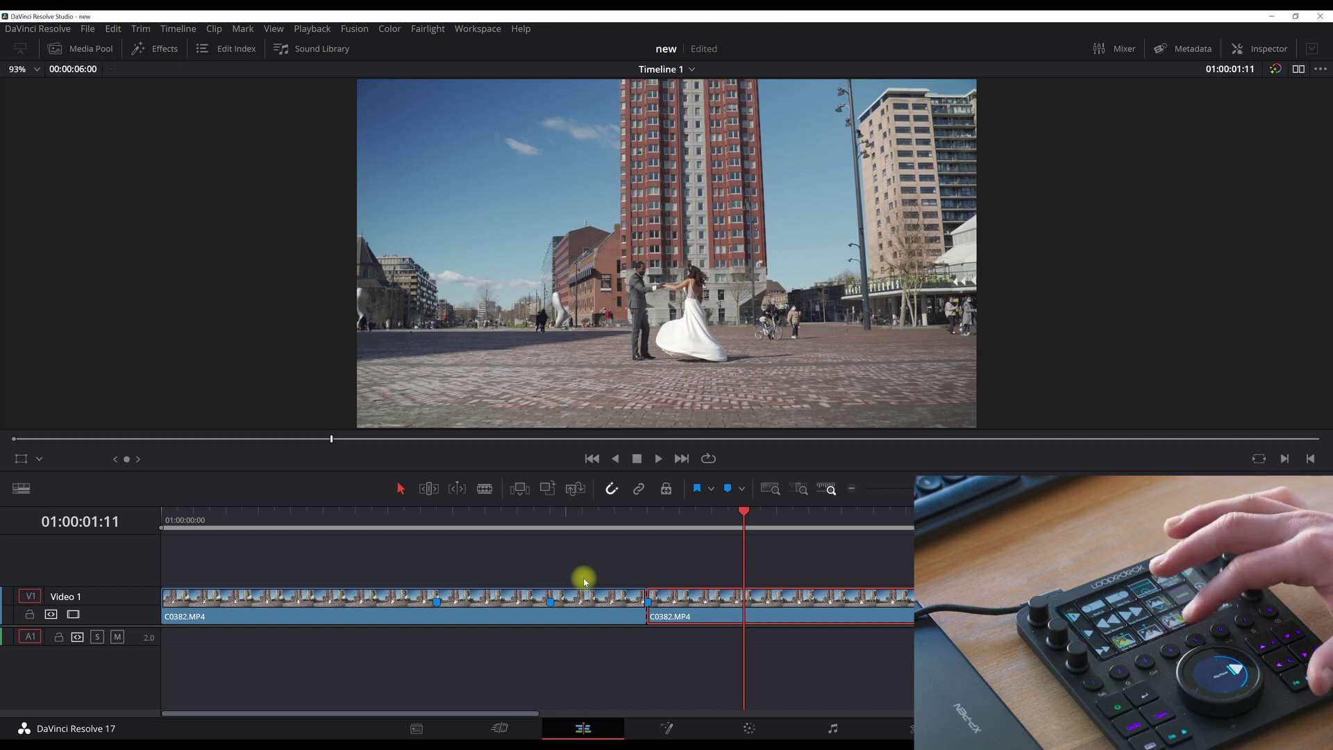
# - On the Color page, add a serial node after node 01 of the second clip and hide the LUTs browser
pyautogui.hotkey('shift', '6')
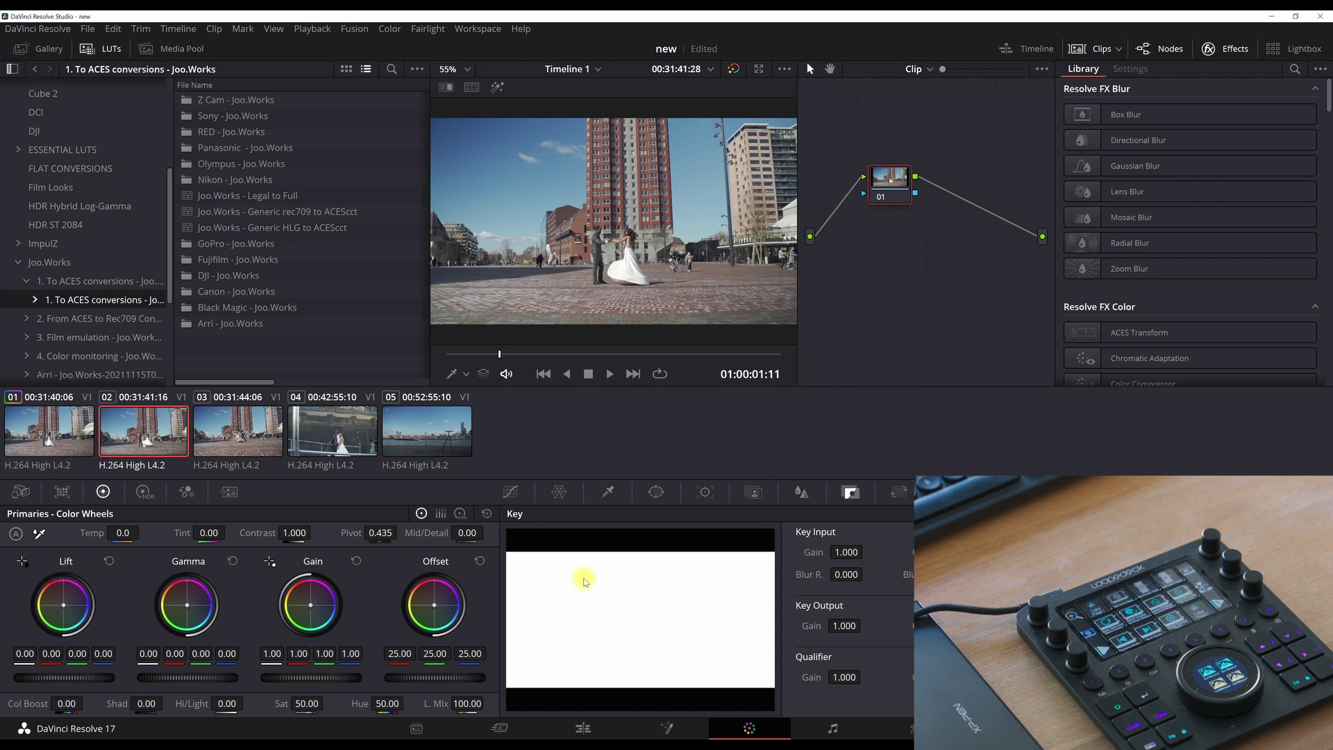
pyautogui.hotkey('alt', 's')
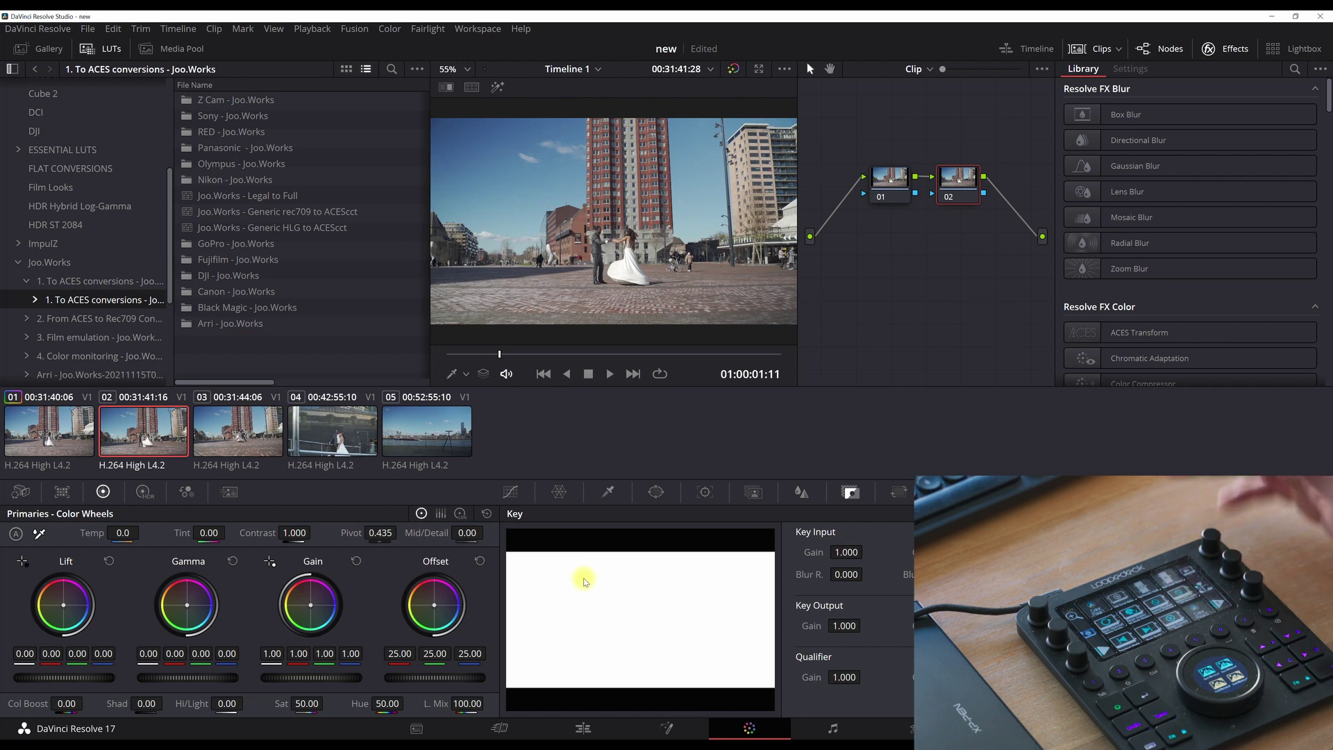
pyautogui.hotkey('ctrl', 'shift', 'l')
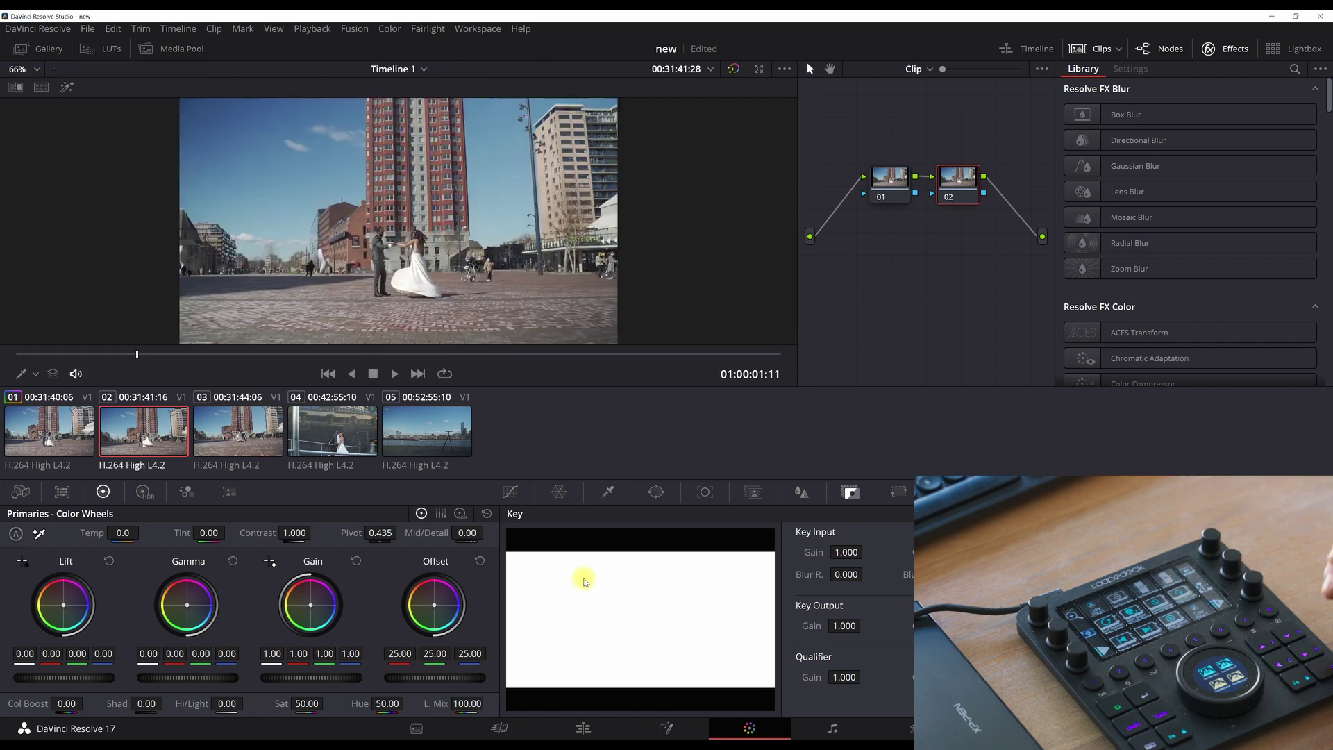